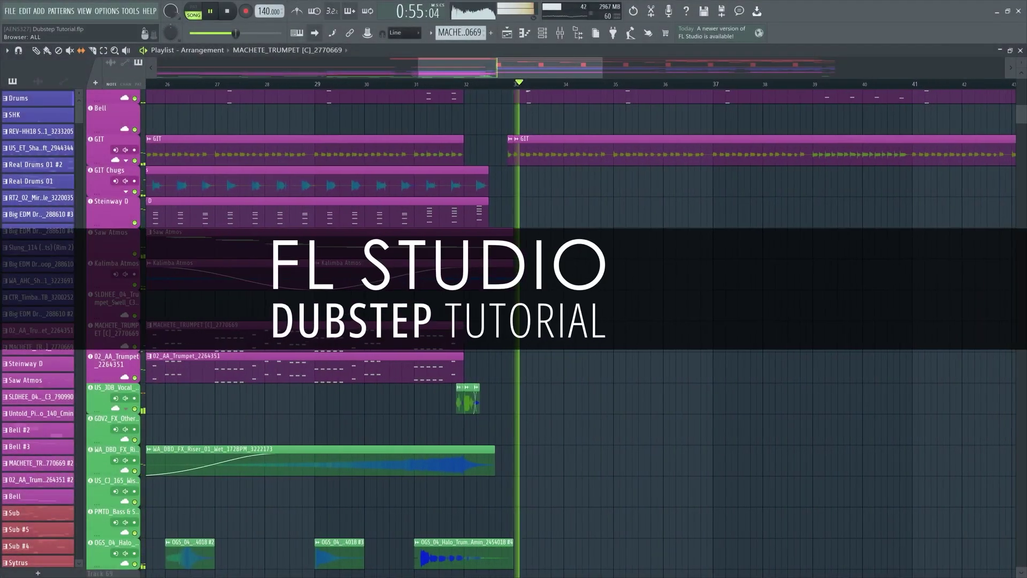
left_click_drag(1019, 116, 1020, 92)
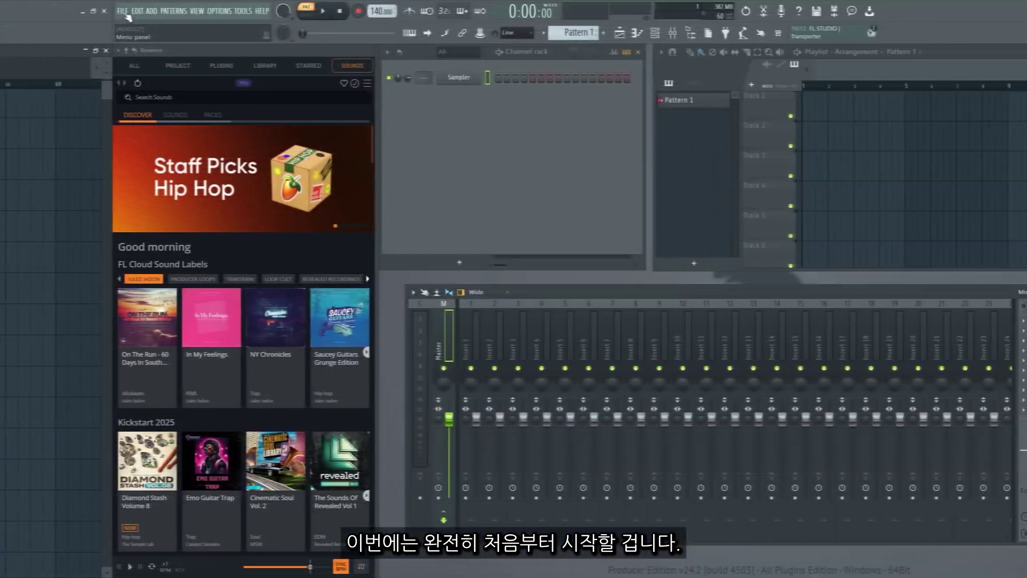
- Create a new project from the Empty template
left_click(20, 10)
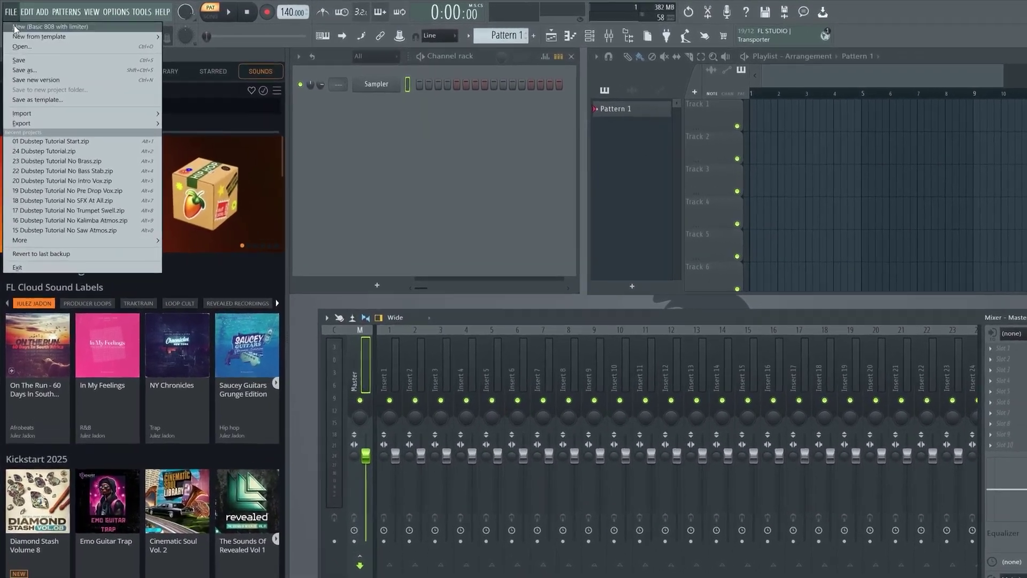
mouse_move(27, 33)
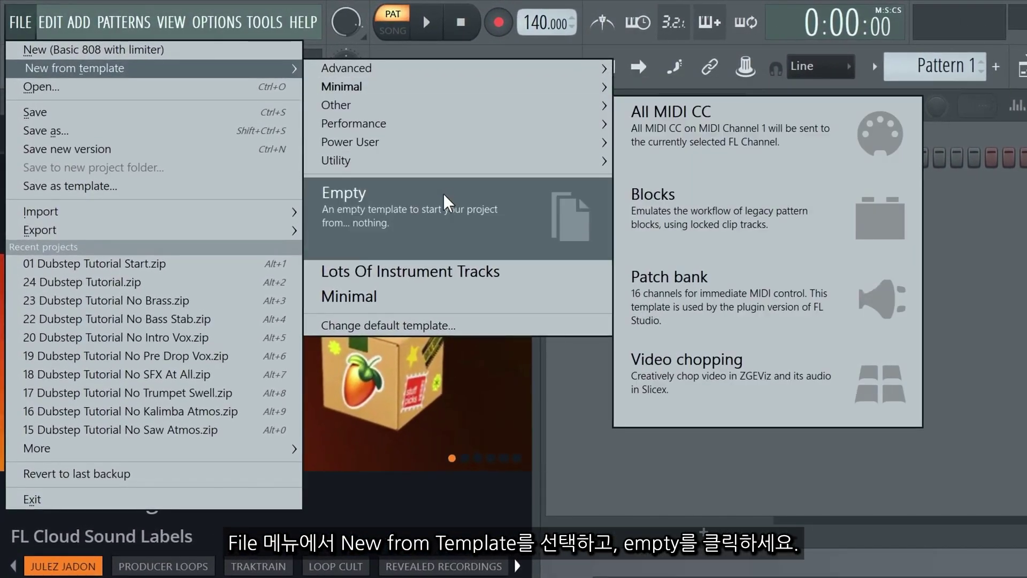
left_click(444, 206)
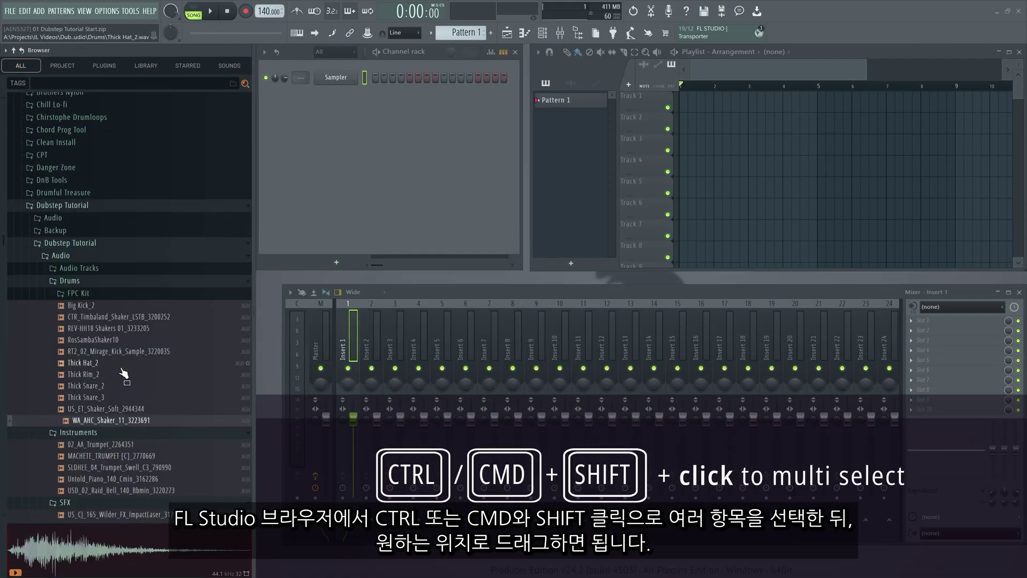
- Add the Big Kick_2, Thick Hat_2, Thick Rim_2, Thick Snare_2 and Thick Snare_3 samples to the channel rack as channels
left_click(106, 307)
left_click(98, 387, "shift")
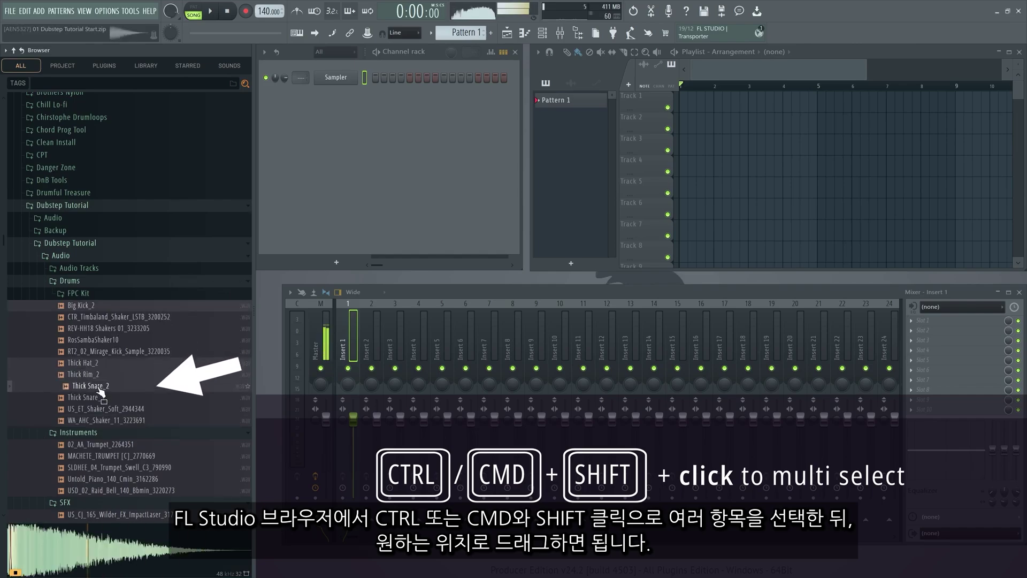
left_click(97, 398, "ctrl+shift")
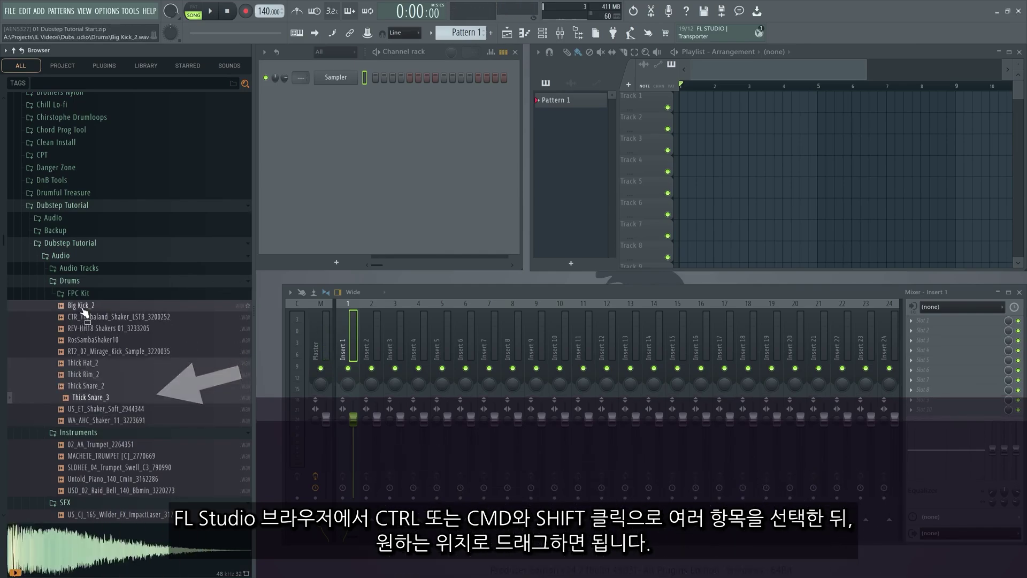
left_click_drag(84, 309, 321, 176)
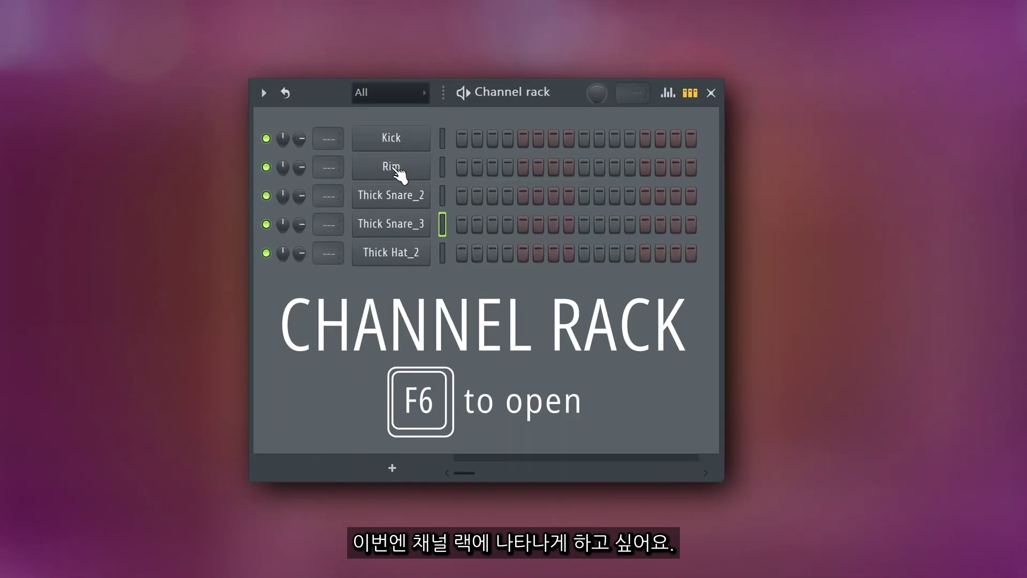
- Name the snare and hat channels Snare, Snare 1 and HH, and place Kick on step 1 and Snare 1 on step 9
left_click(397, 196, "shift")
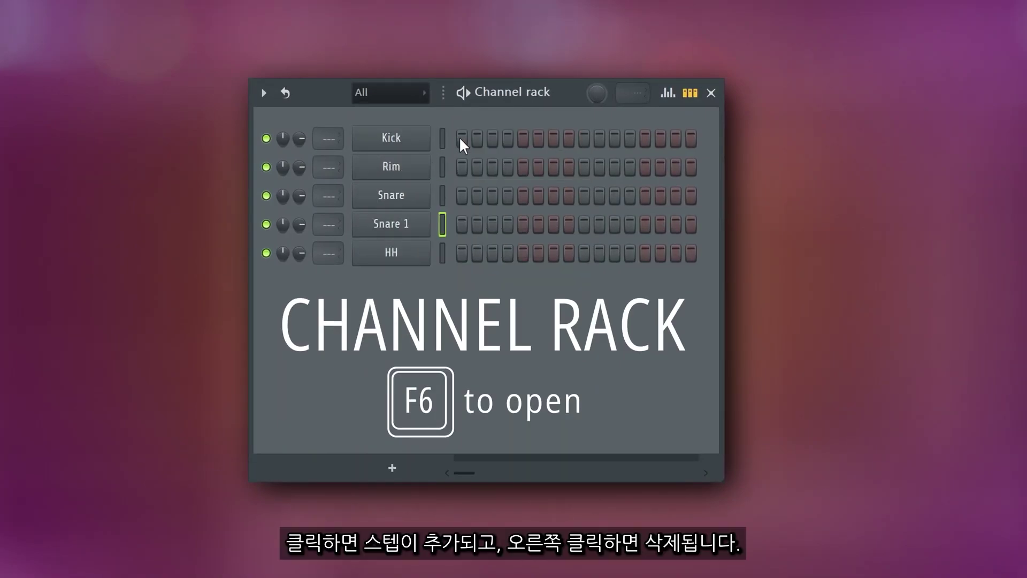
left_click(460, 138)
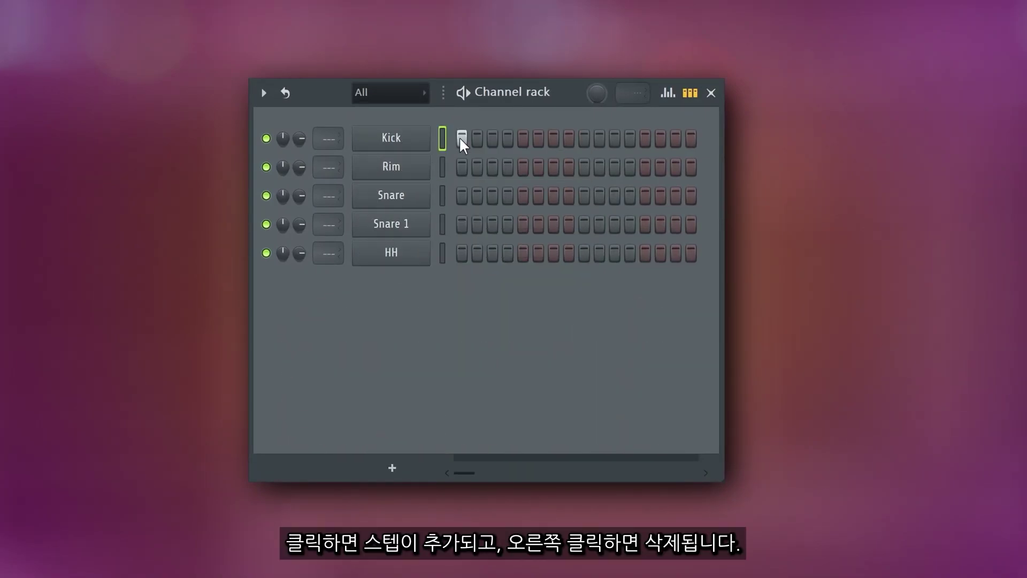
left_click(584, 195)
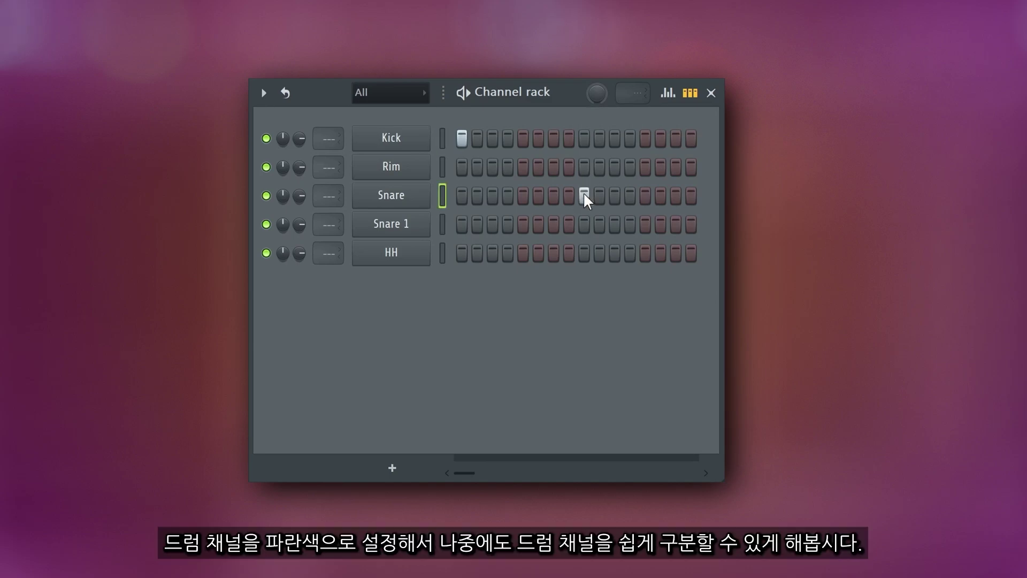
left_click(585, 223)
- Rename the Snare channel to Snare 2
left_click(403, 196, "shift")
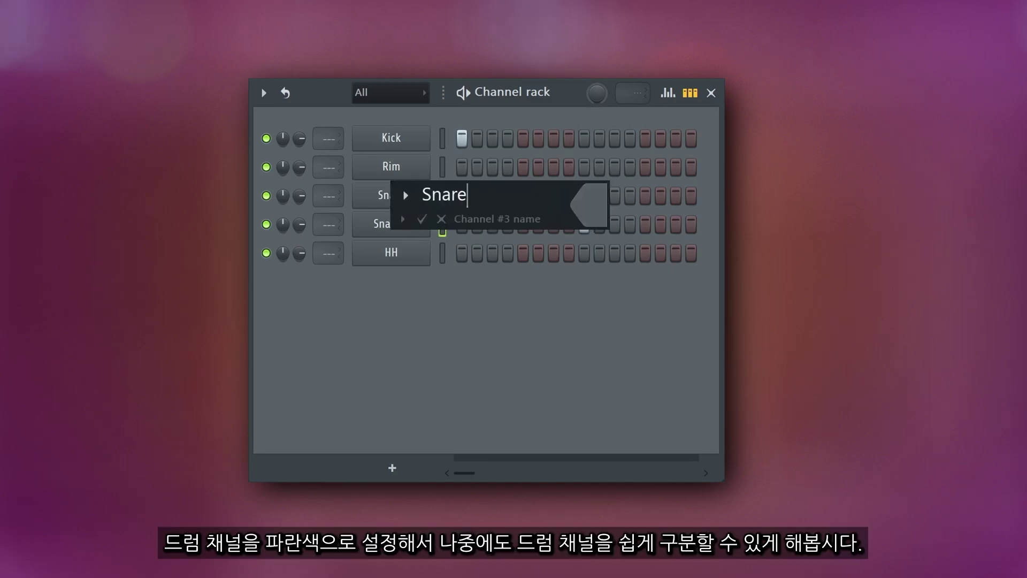
type("2")
key("Return")
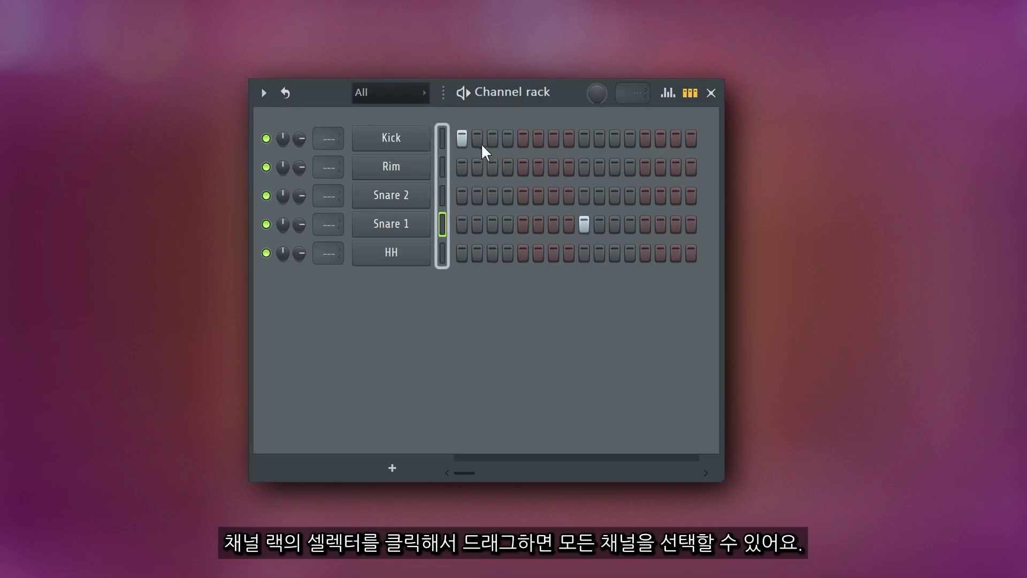
- Color all five drum channels with a gradient whose first and last colors are the same blue, #595BB5
left_click(442, 138)
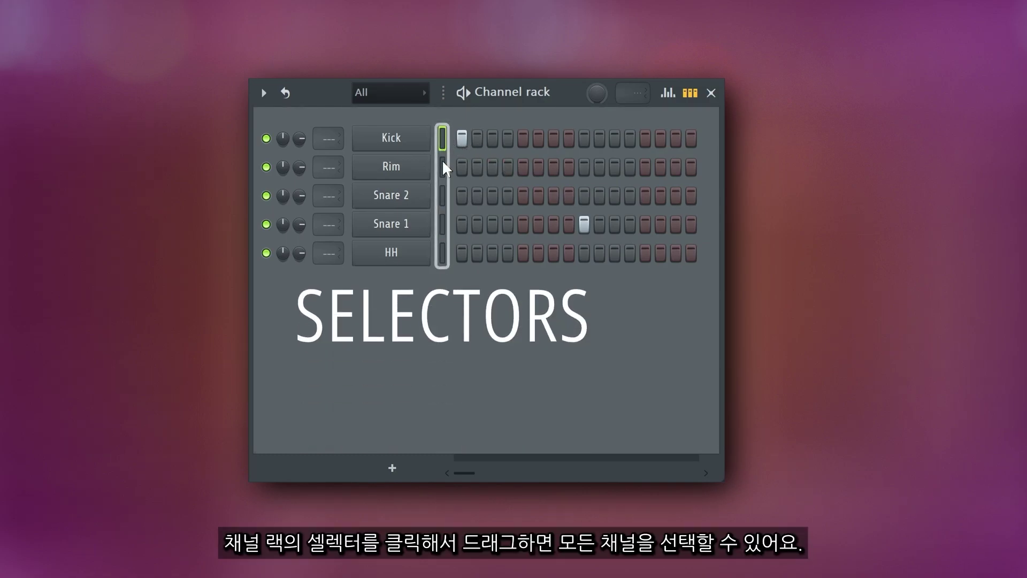
left_click_drag(444, 168, 434, 262)
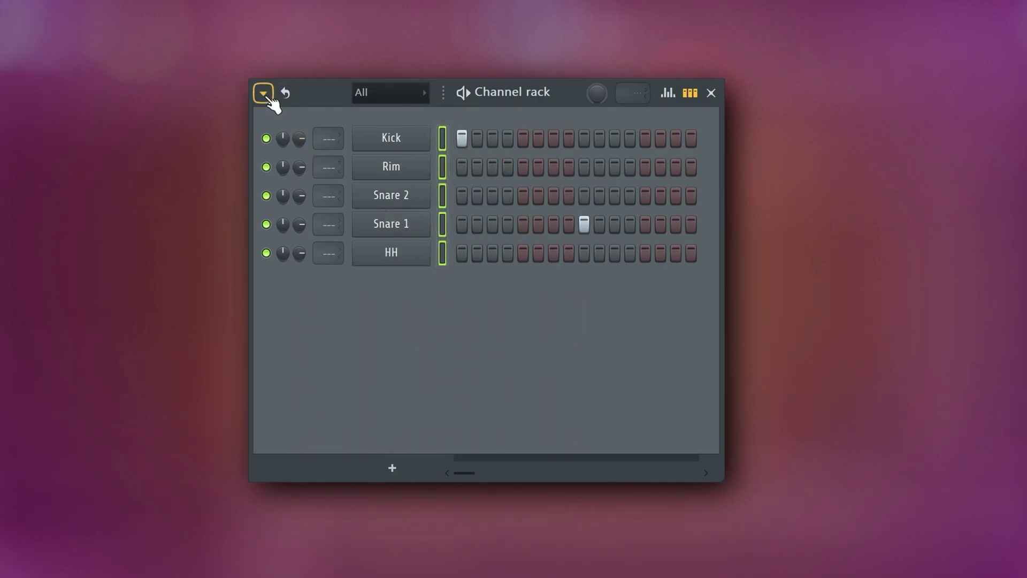
left_click(264, 93)
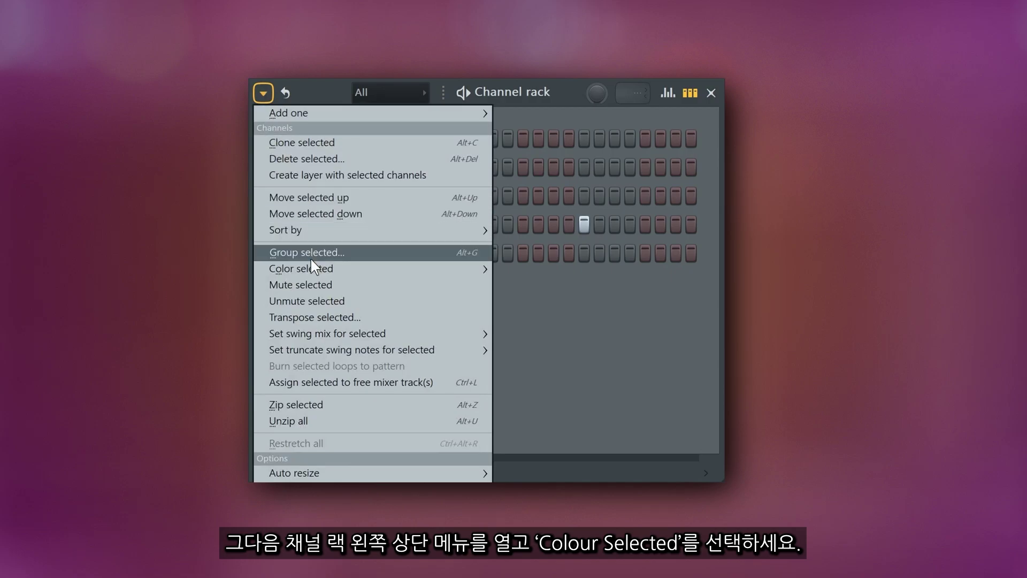
mouse_move(313, 268)
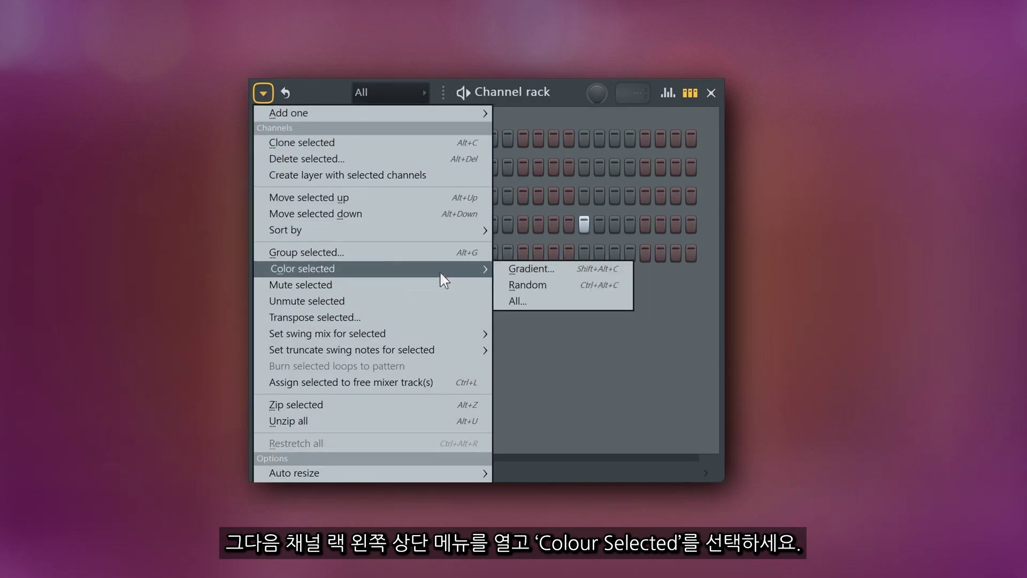
left_click(556, 274)
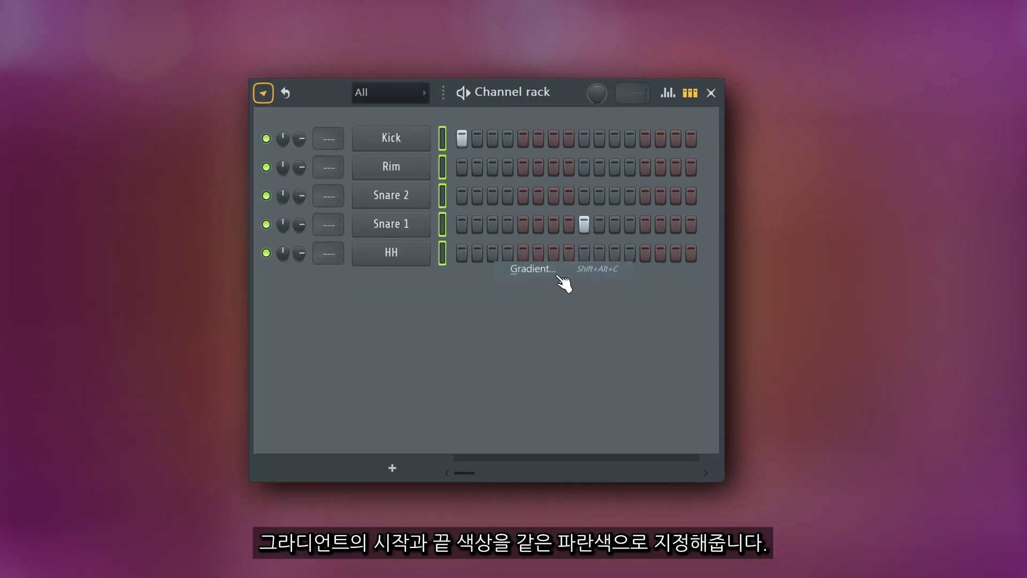
left_click(628, 144)
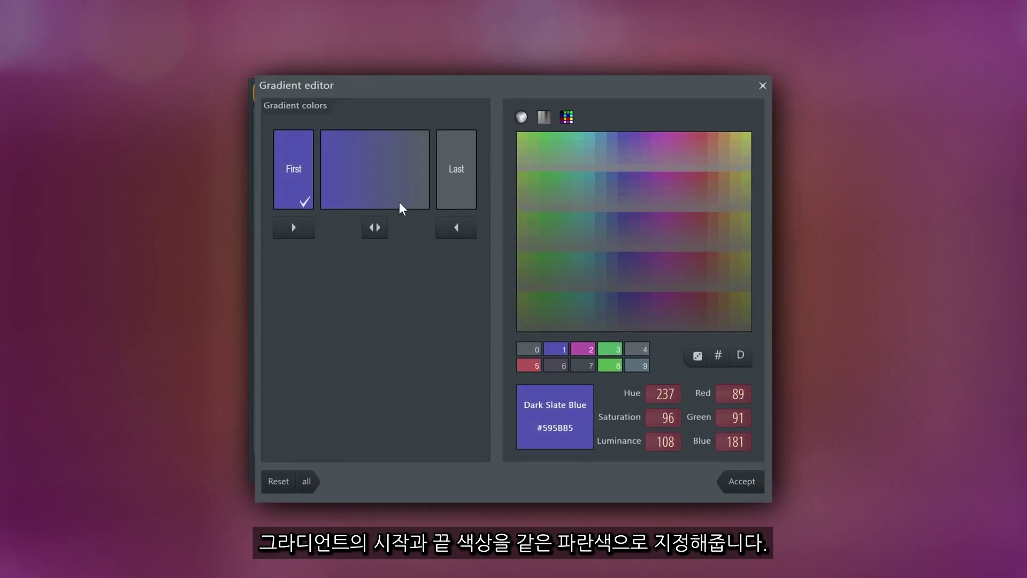
left_click(749, 484)
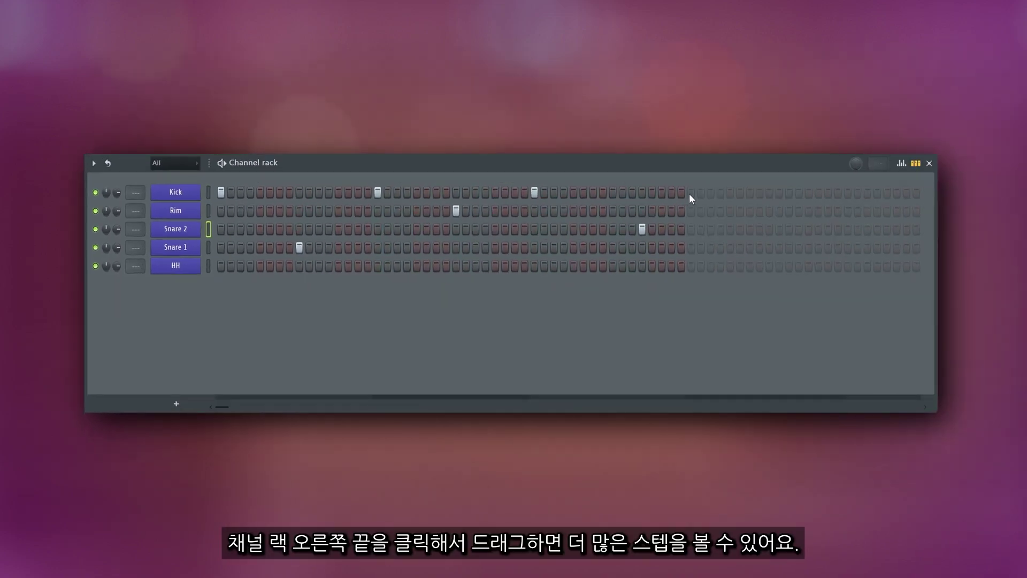
- Add Kick hits on steps 49 and 29 of the drum pattern
left_click(690, 194)
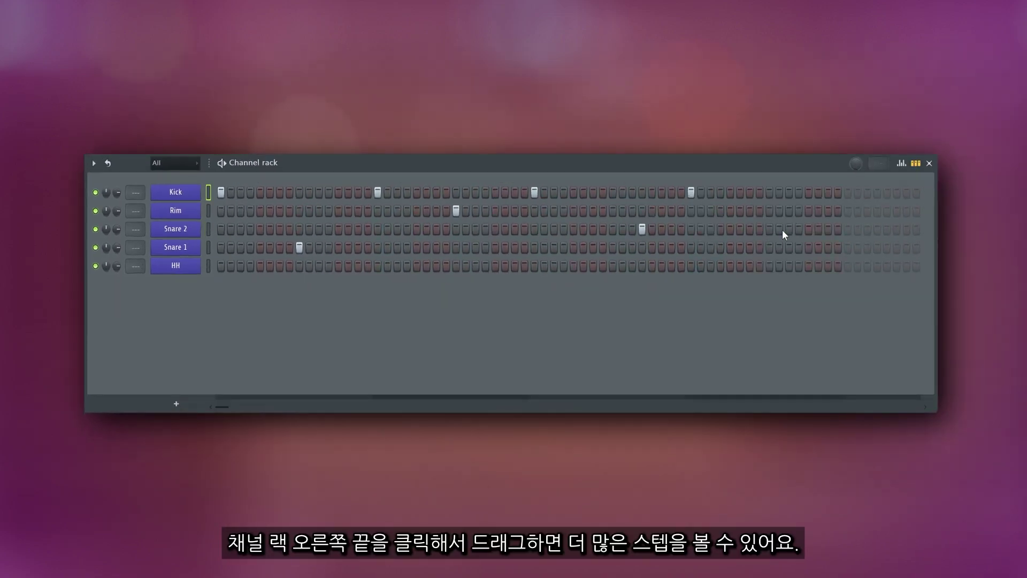
left_click(495, 192)
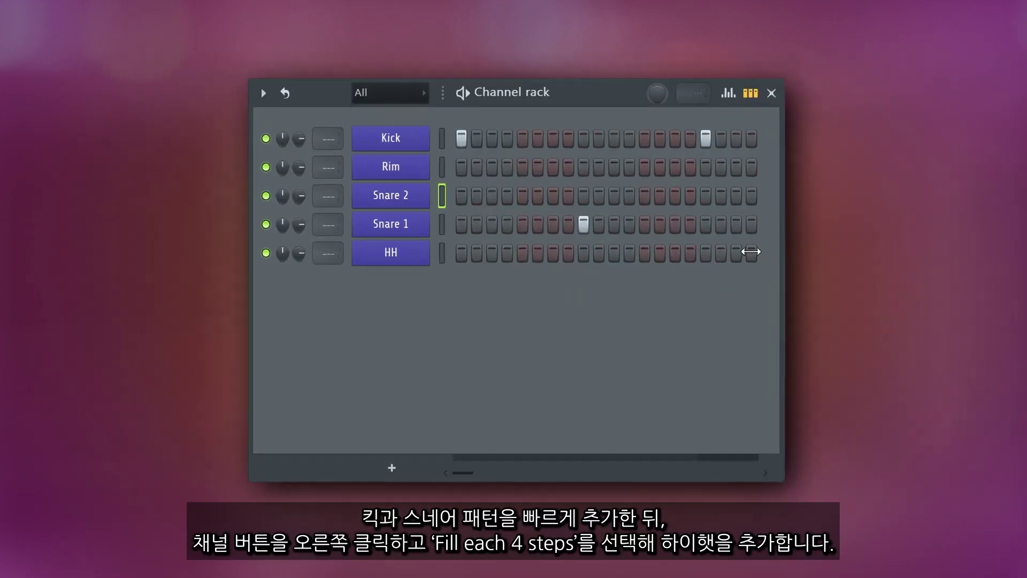
- Fill the HH channel with a hit on each 4 steps
left_click_drag(751, 251, 691, 251)
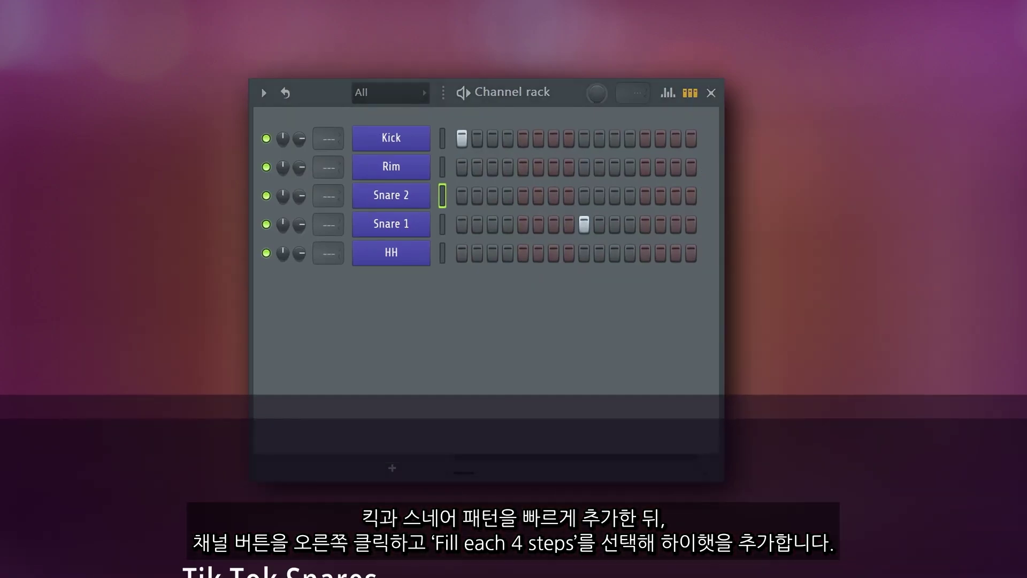
key("Down")
key("Down")
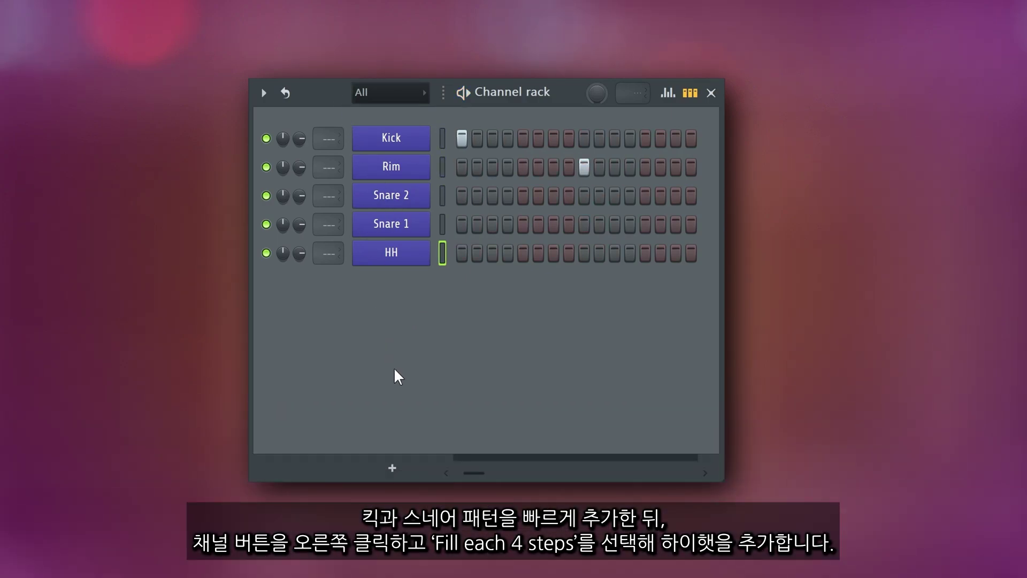
right_click(387, 256)
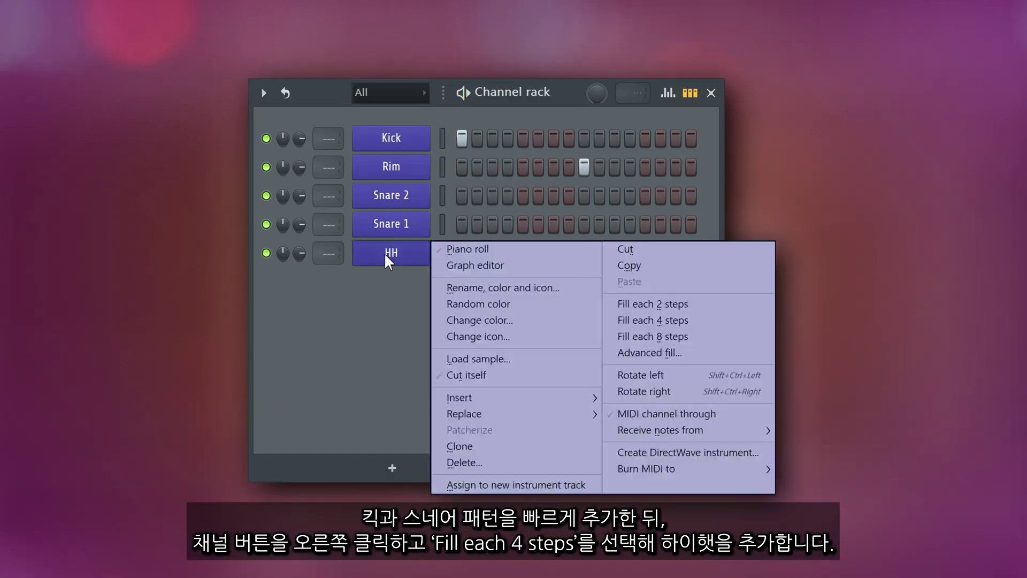
left_click(661, 320)
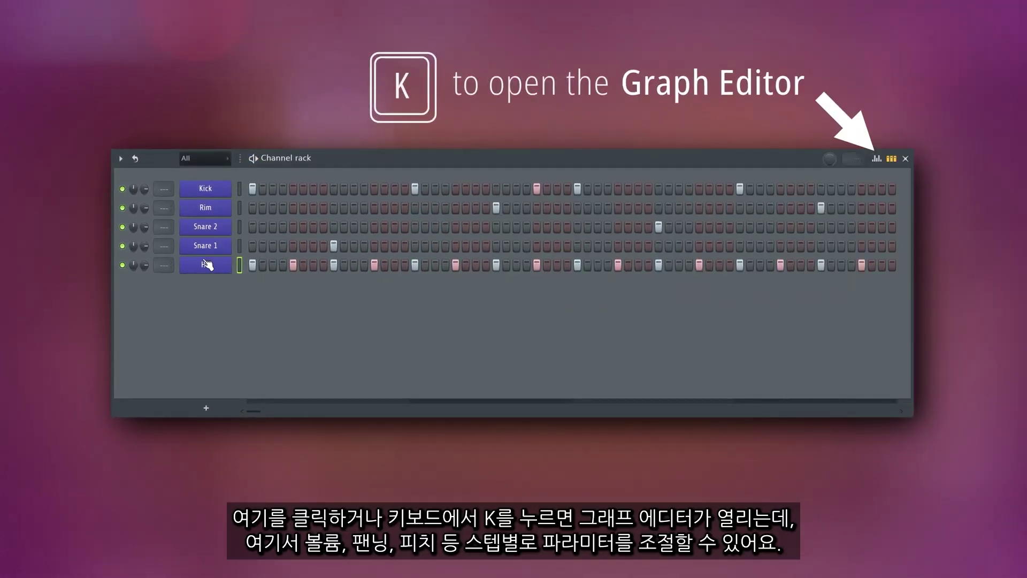
- Lower the velocity of every second HH hit to roughly three quarters of the others in the Graph editor
left_click(876, 159)
left_click(295, 332)
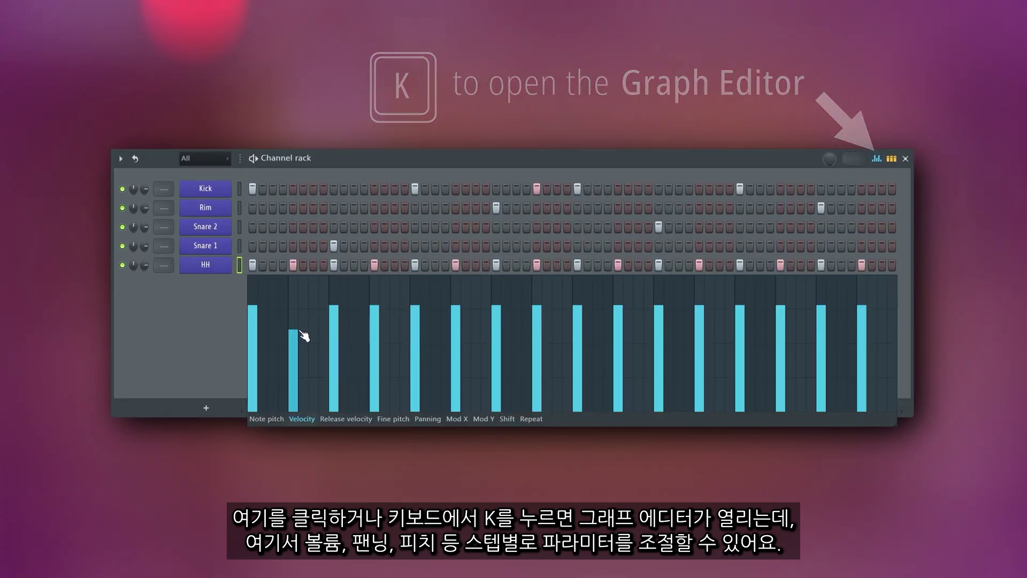
left_click(378, 333)
left_click(456, 337)
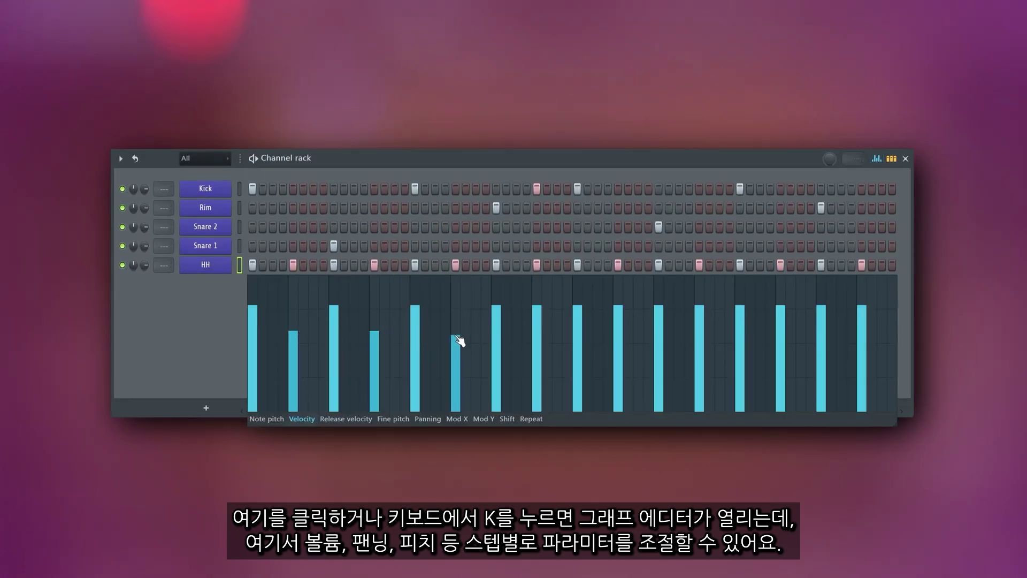
left_click(535, 337)
left_click(619, 333)
left_click(696, 336)
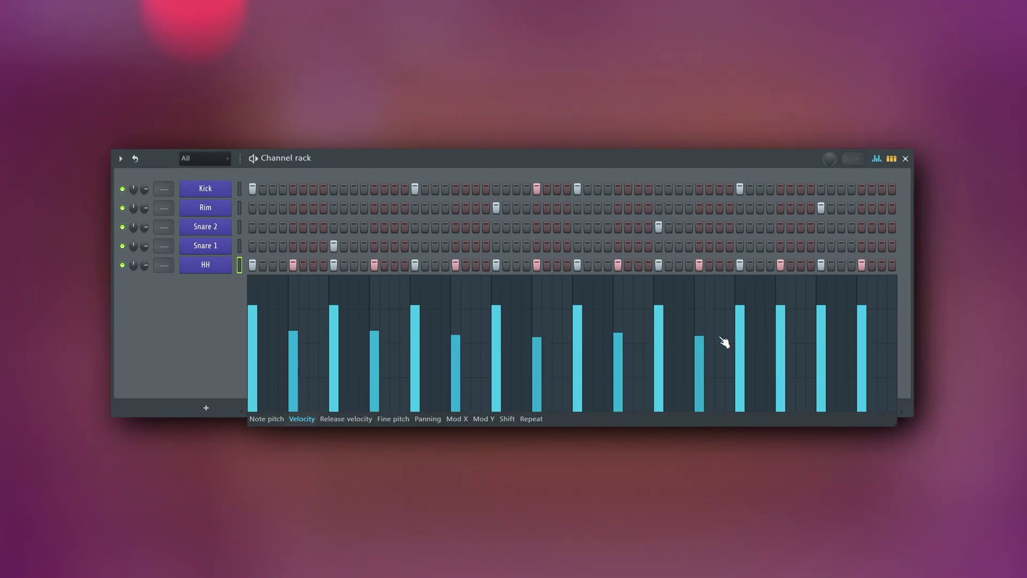
left_click(781, 333)
left_click(862, 336)
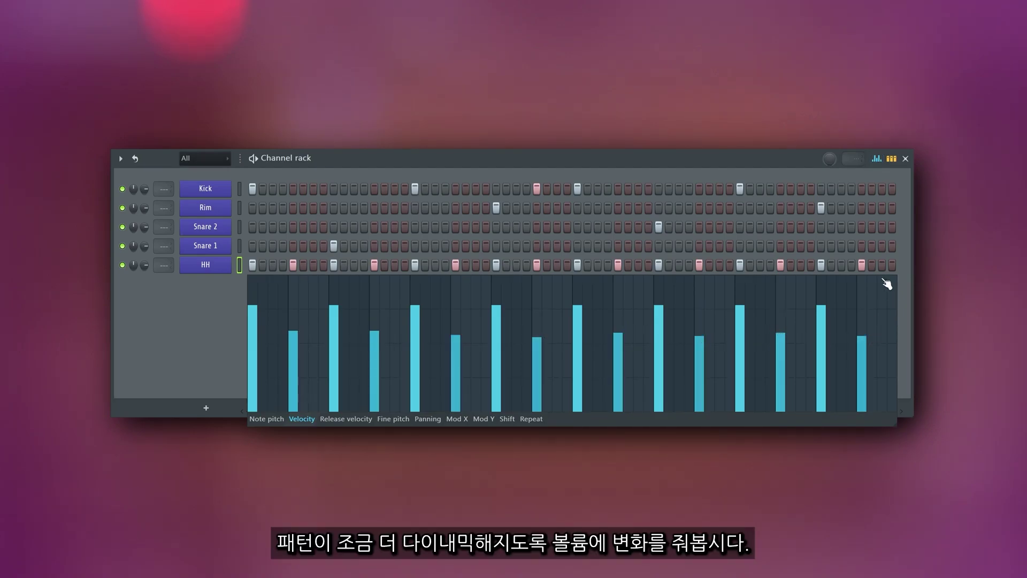
left_click(877, 159)
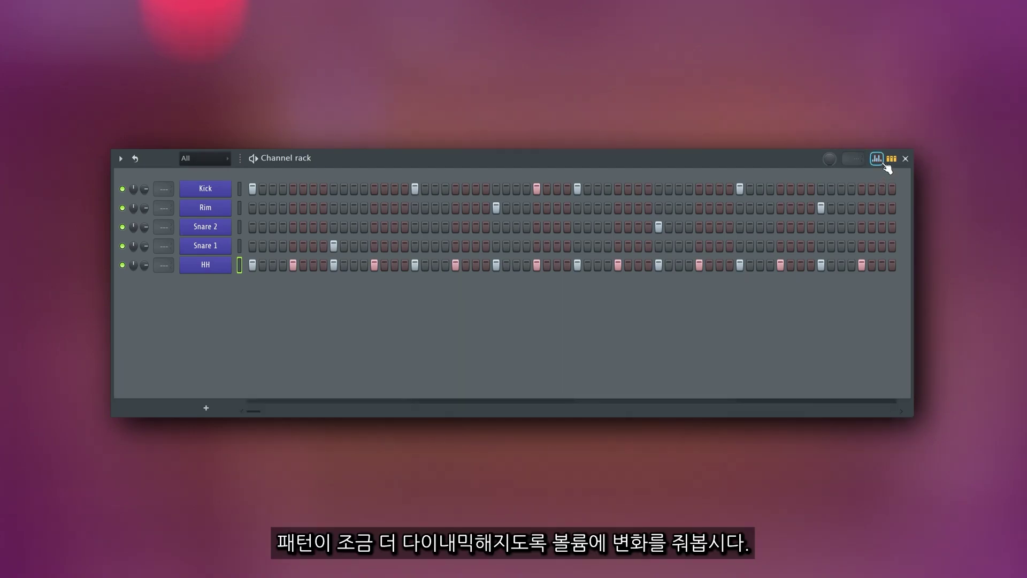
- Shape the HH sampler's volume envelope with a very short attack, a short decay, and no hold, sustain or release
left_click(213, 267)
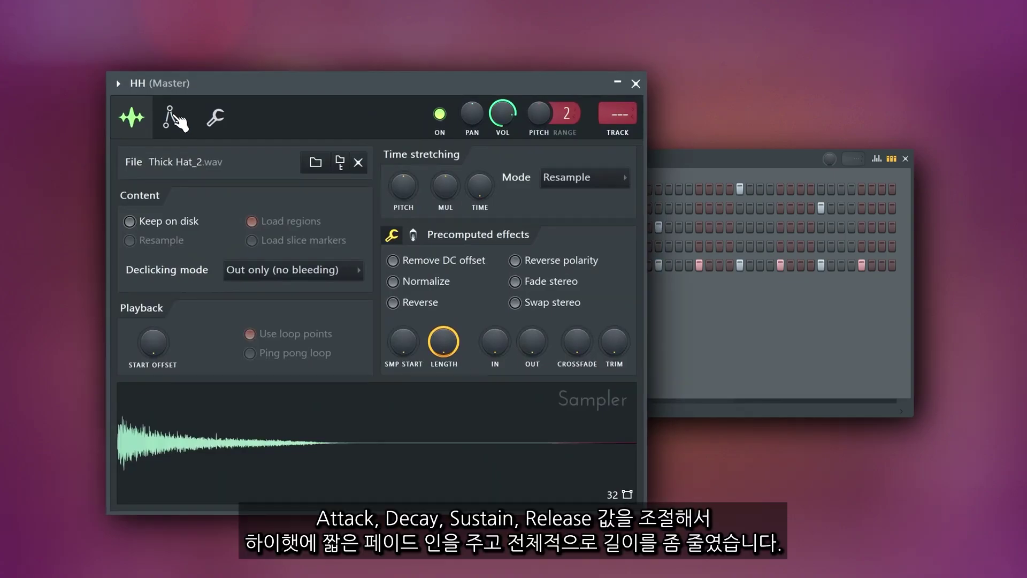
left_click(173, 127)
left_click_drag(168, 307, 168, 340)
left_click_drag(202, 306, 201, 345)
mouse_move(234, 306)
left_mouse_down()
mouse_move(234, 316)
mouse_move(266, 312)
mouse_move(267, 340)
mouse_move(295, 340)
left_mouse_up()
left_click_drag(234, 348, 233, 347)
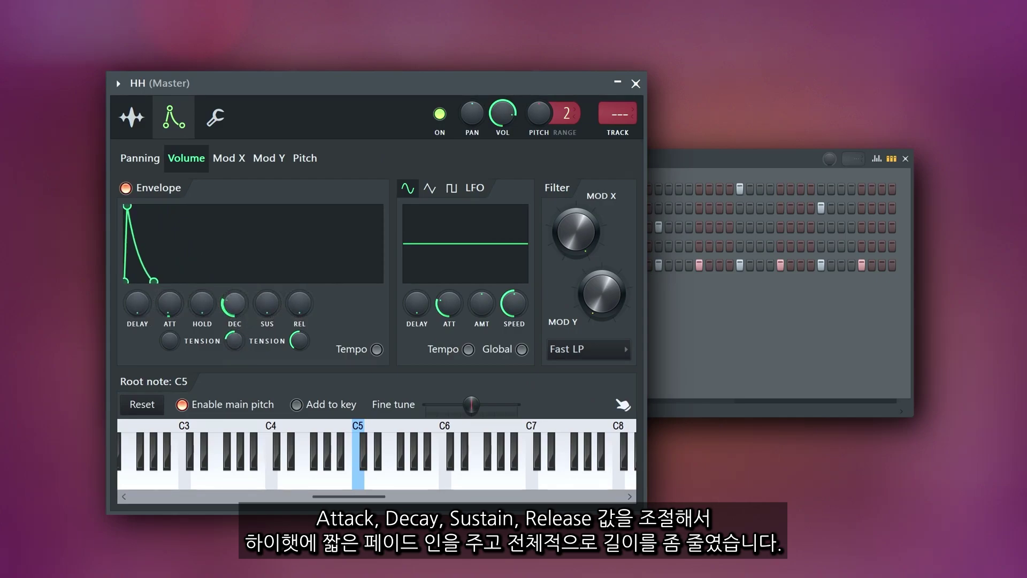
left_click_drag(243, 303, 244, 307)
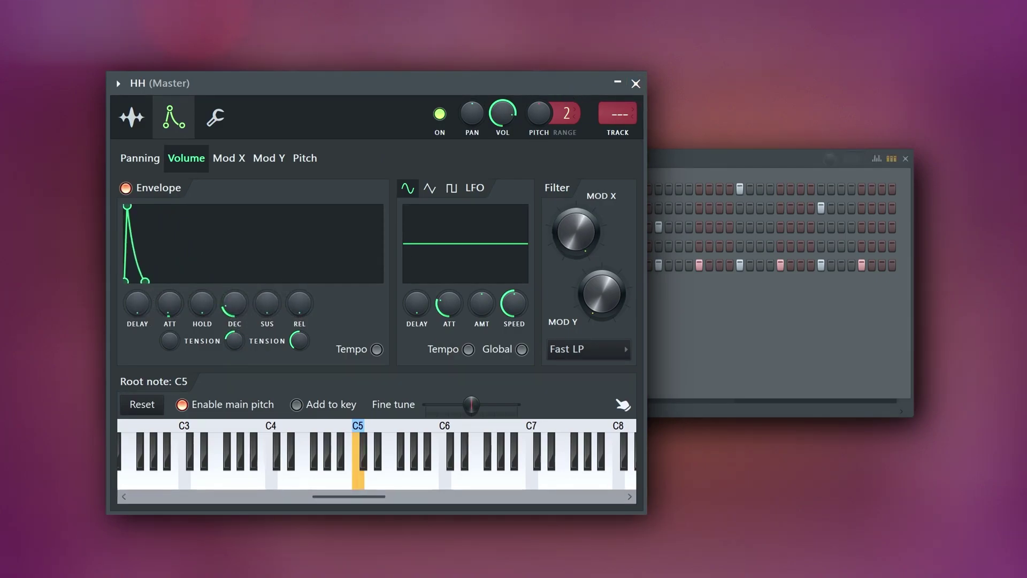
left_click(133, 120)
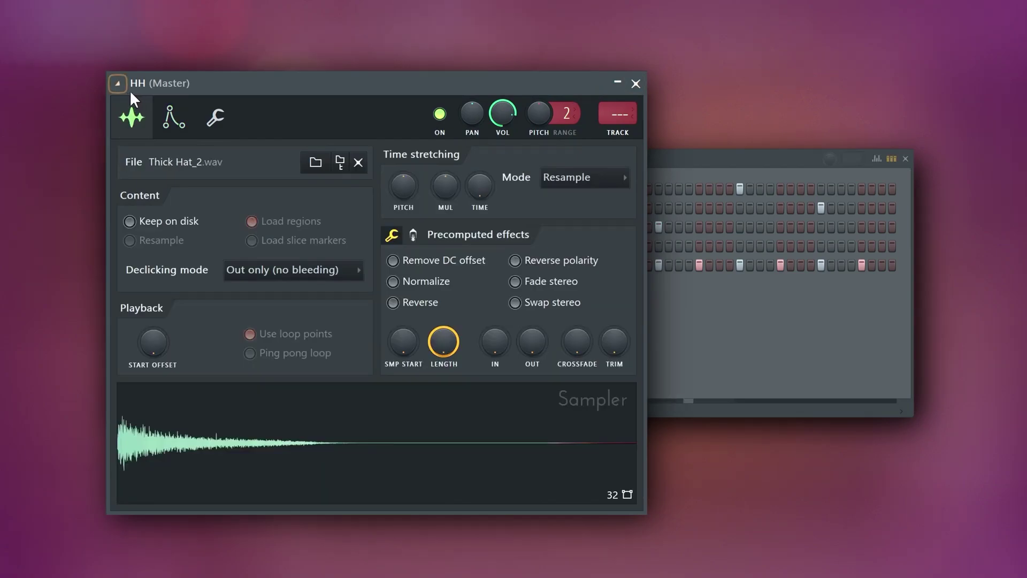
left_click(636, 84)
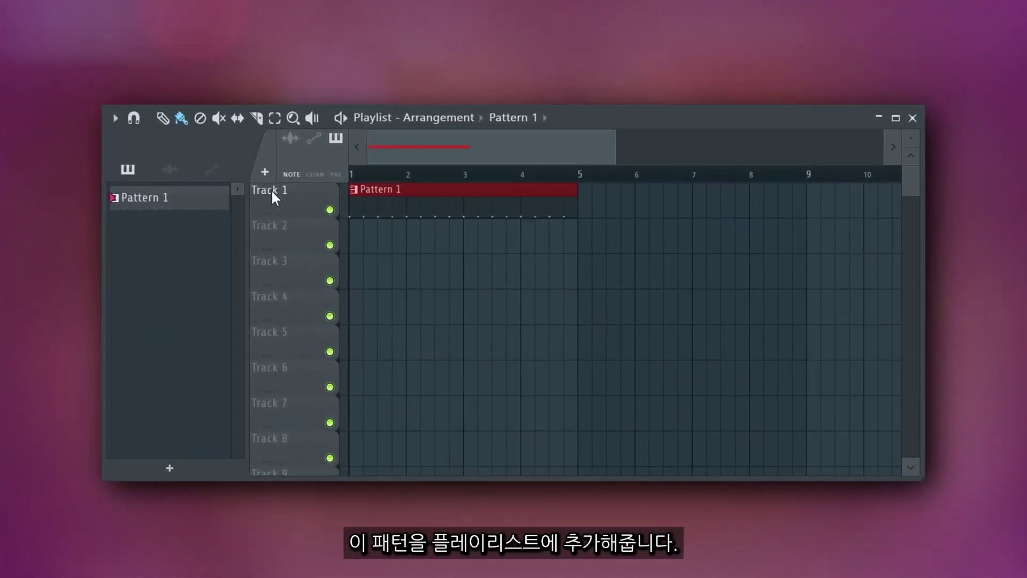
- Name playlist Track 1 Drums, give it a blue colour, and auto-name its clips to match
double_click(283, 196)
left_click(646, 246)
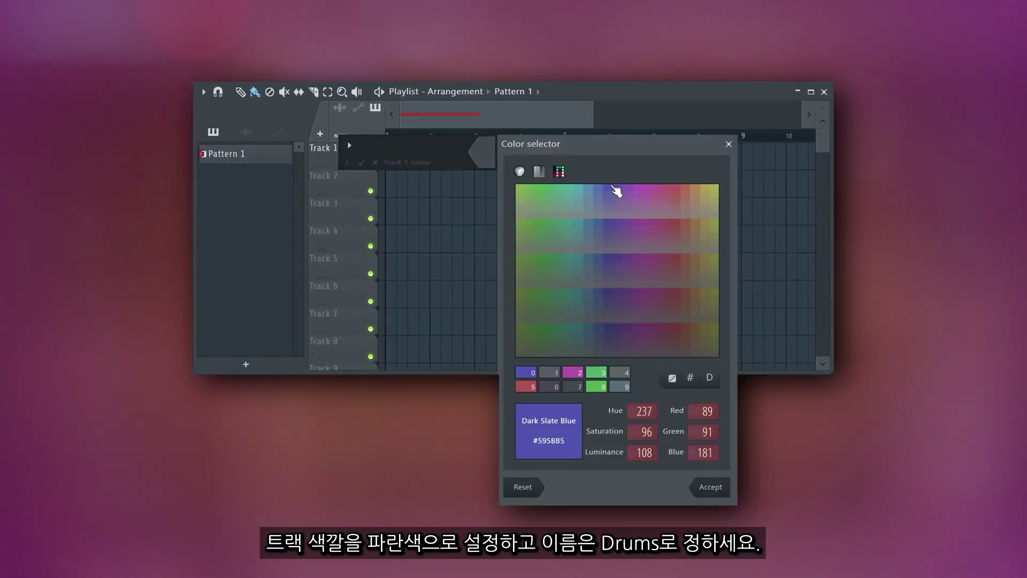
left_click(613, 186)
type("Drums")
key("Return")
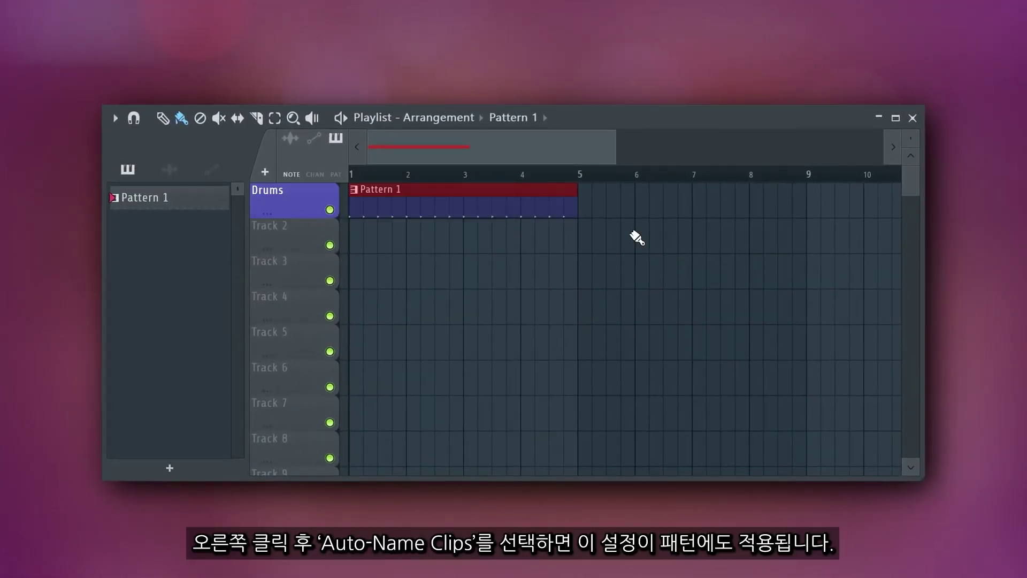
right_click(294, 198)
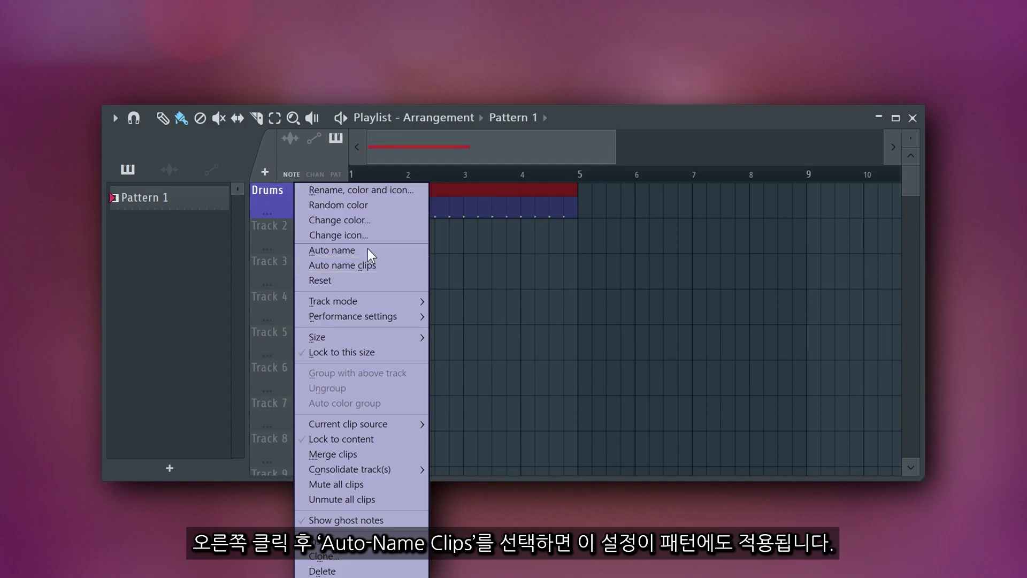
left_click(380, 268)
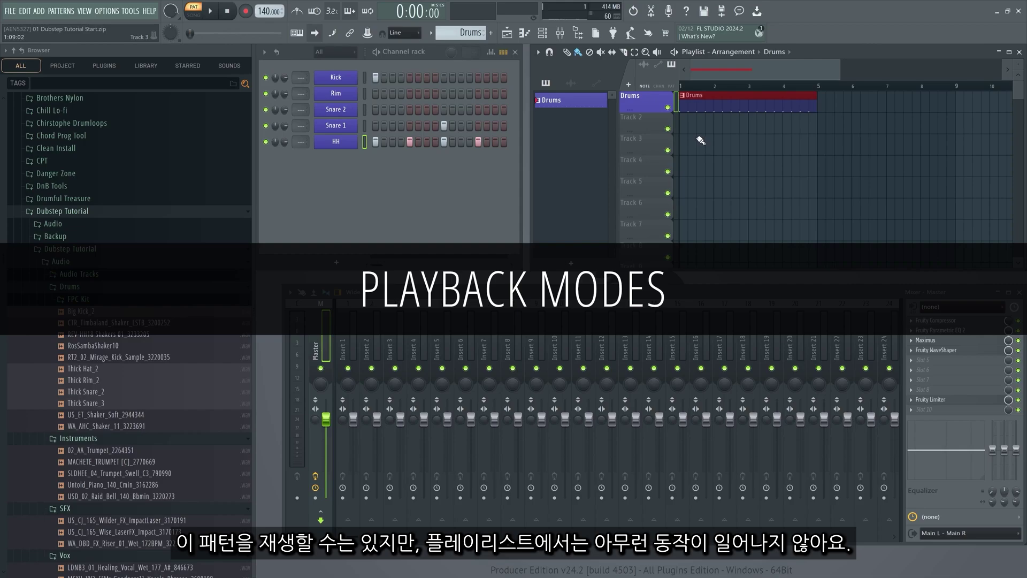
- Listen to the drum pattern in pattern mode and switch to Song mode to play the playlist
key("space")
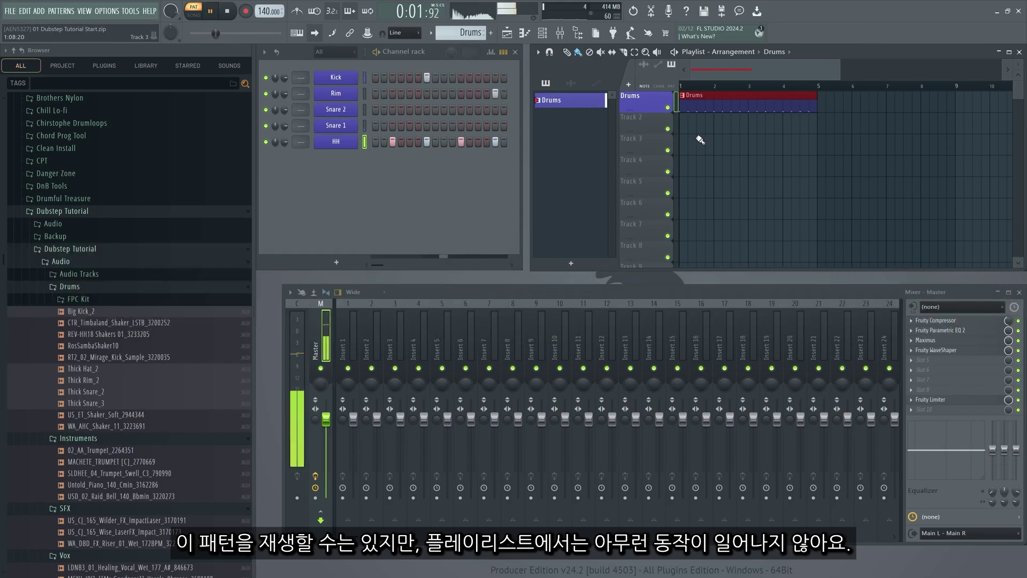
key("space")
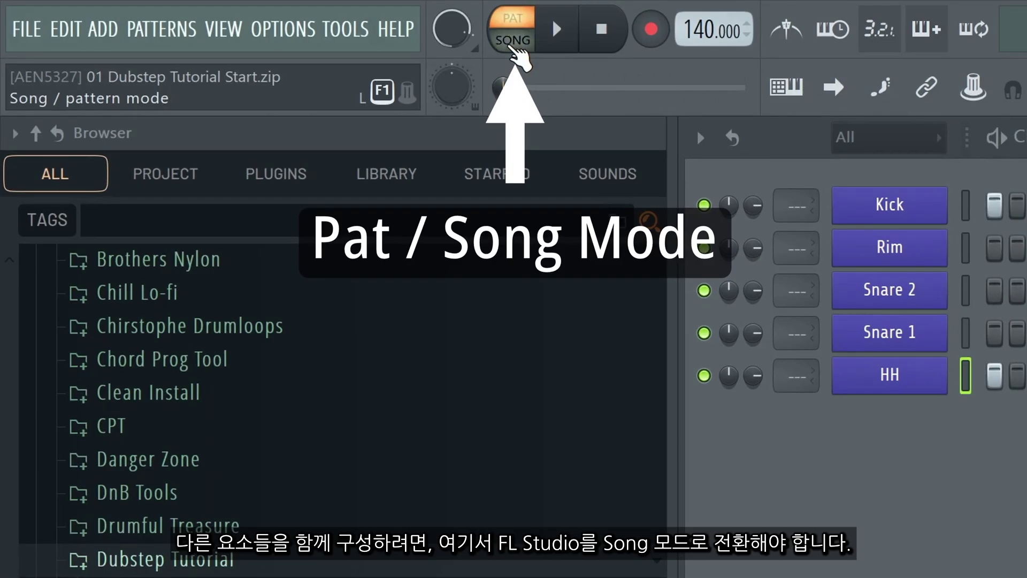
left_click(511, 45)
key("space")
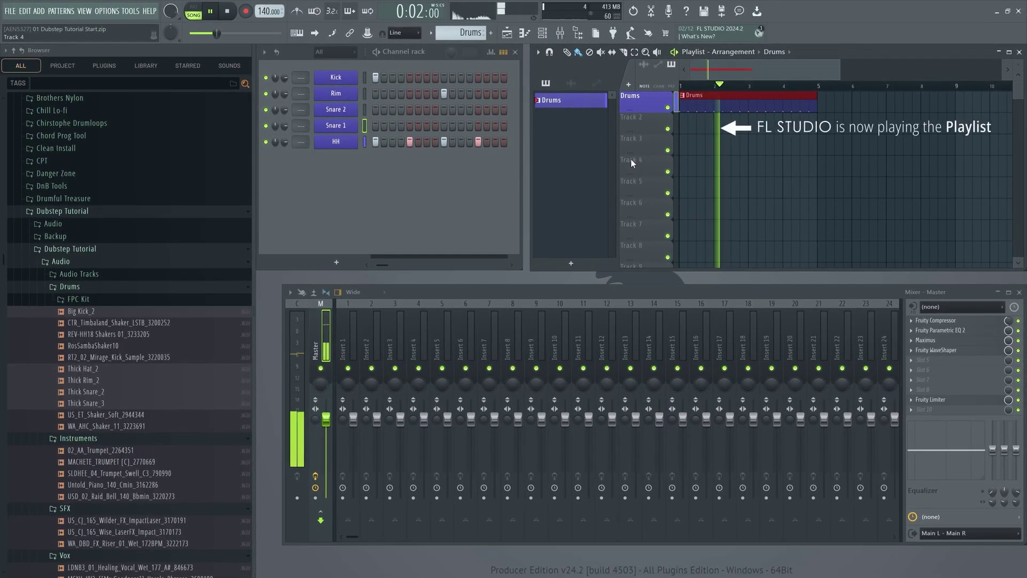
key("space")
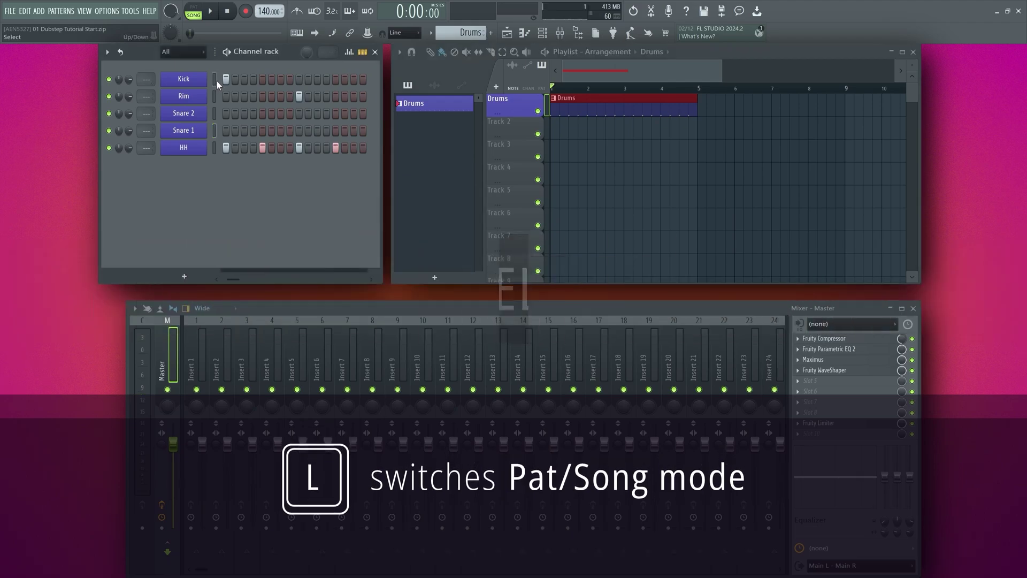
- Link all five drum channels to separate mixer tracks starting at track 1, and route the Rim channel to mixer track 4
left_click(215, 80)
left_click_drag(220, 134, 222, 159)
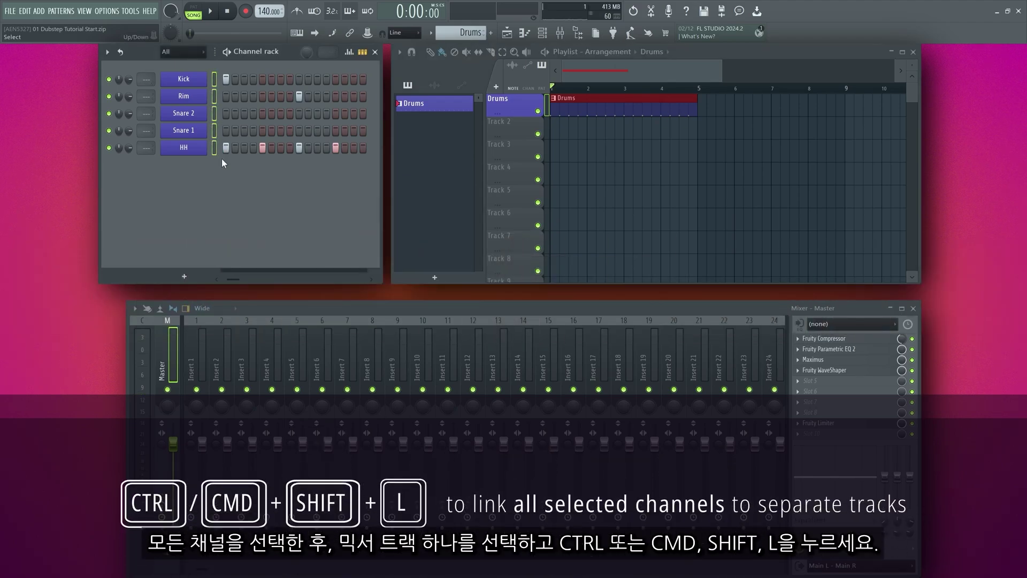
left_click(200, 358)
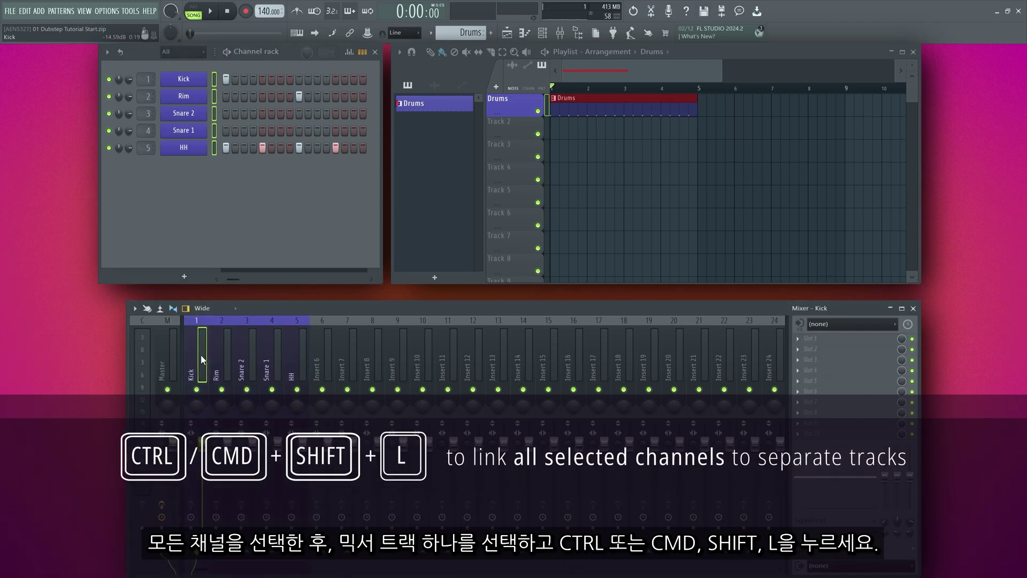
key("space")
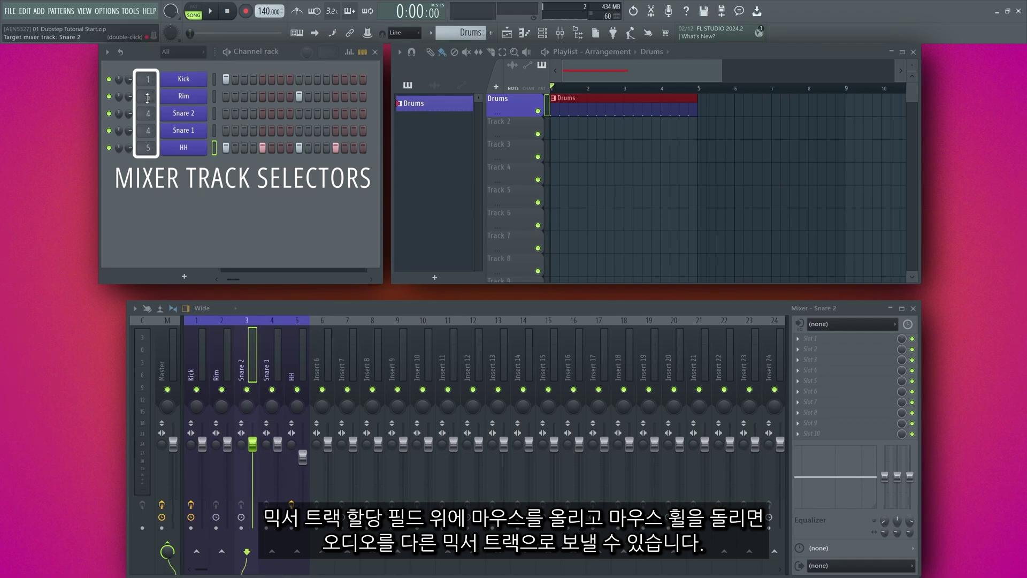
scroll(148, 98, "up", 1)
- Reset the unused mixer tracks 2 and 3 to default and move both of them past the HH track
left_click(253, 328)
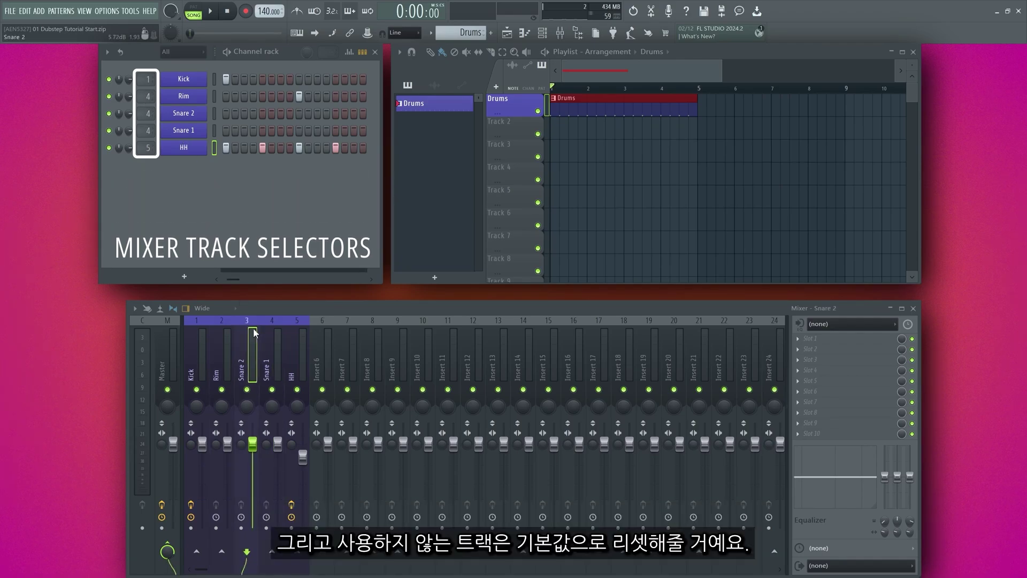
left_click(234, 348, "ctrl")
right_click(233, 349)
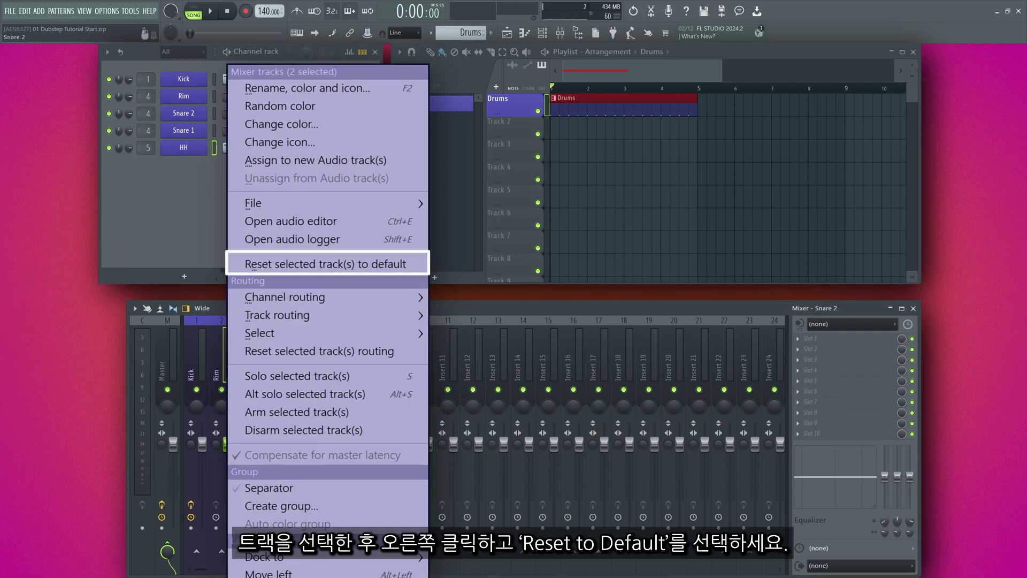
left_click(303, 408)
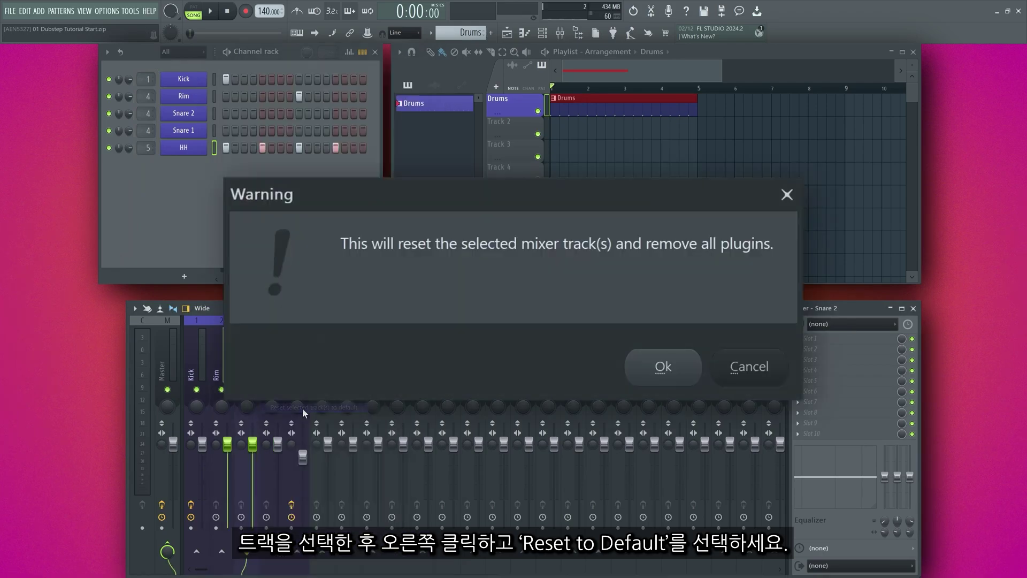
left_click(654, 369)
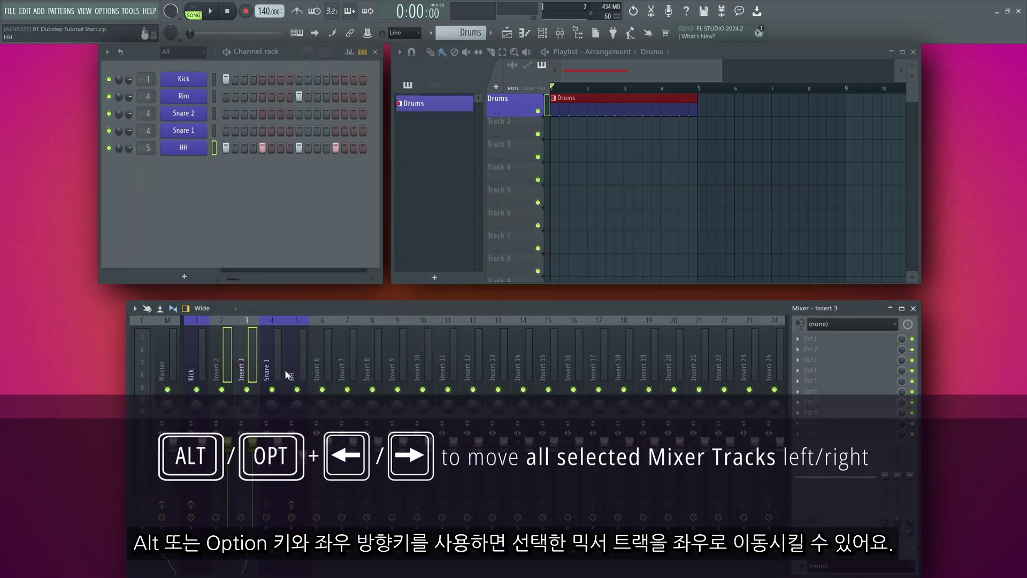
key("alt+Right")
key("alt+Right")
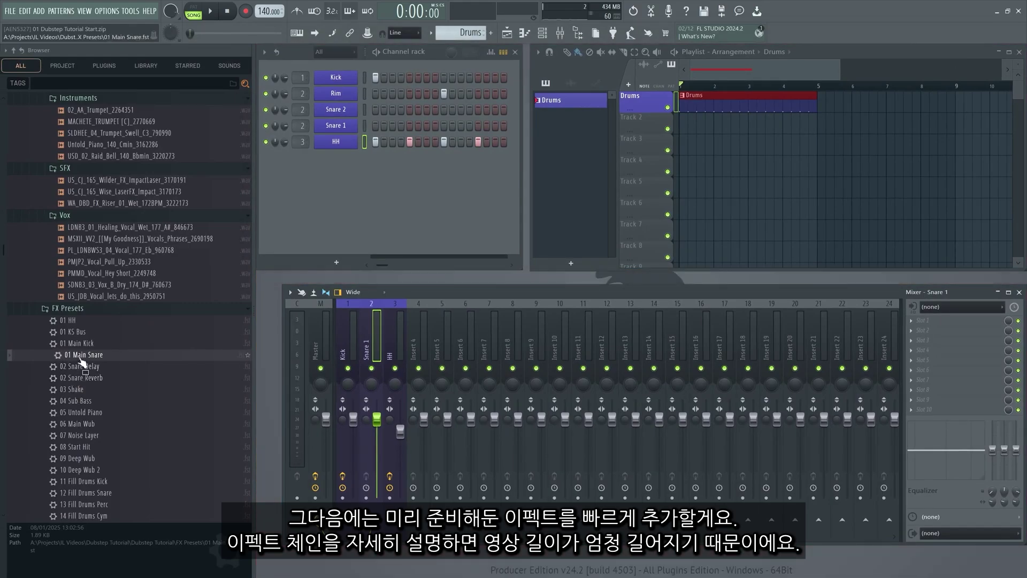
- Apply the 01 Main Snare preset to the Snare 1 mixer track and listen to the playlist
left_click_drag(371, 352, 371, 353)
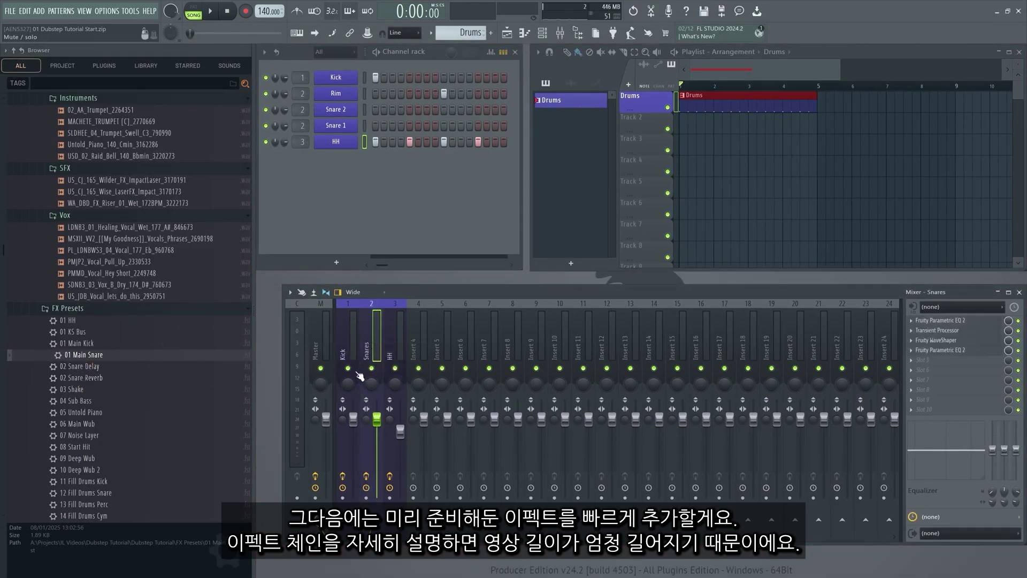
key("space")
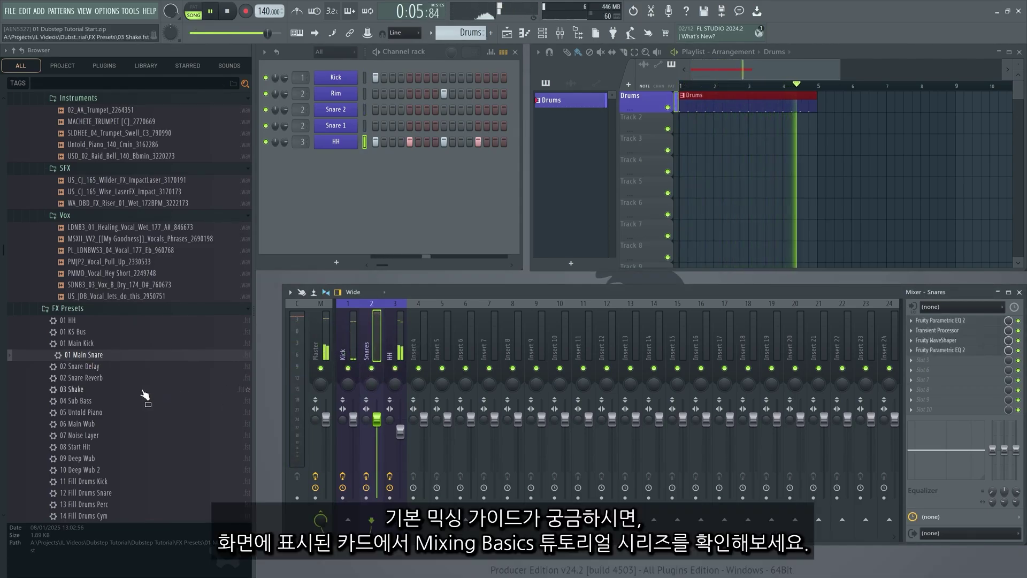
key("space")
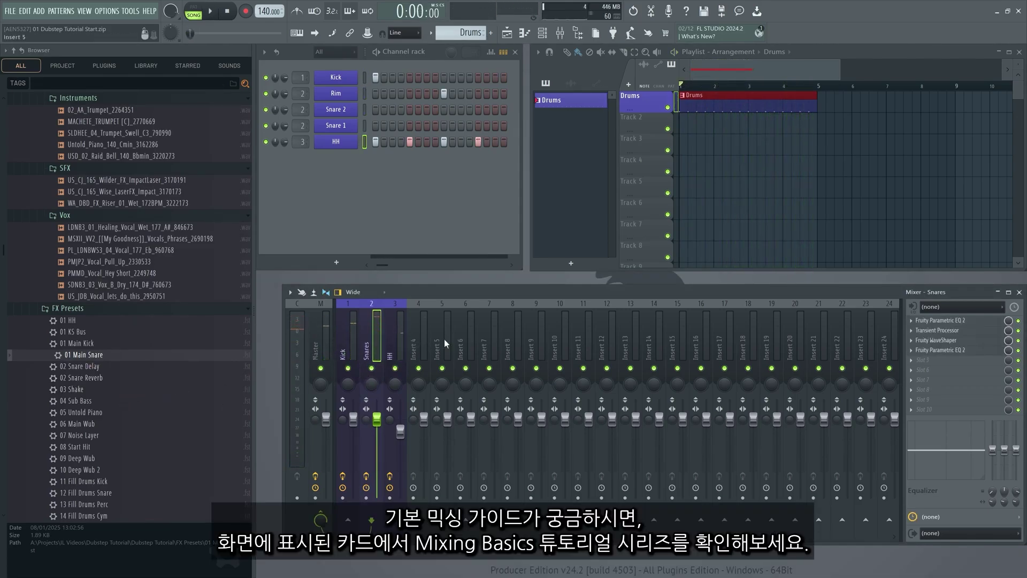
- Move the empty mixer track Insert 4 in front of the Kick track
left_click(425, 344)
key("alt+Left")
key("alt+Left")
key("alt+Left")
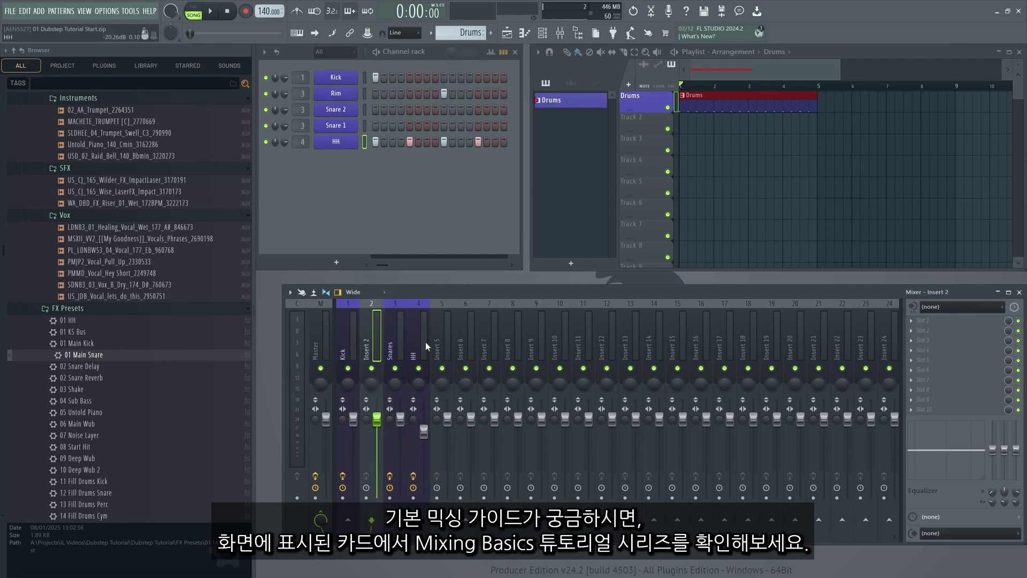
- Route the Kick and Snares mixer tracks to Insert 1 and apply the 01 KS Bus preset to that insert
left_click(394, 346)
left_click(376, 342, "ctrl+shift")
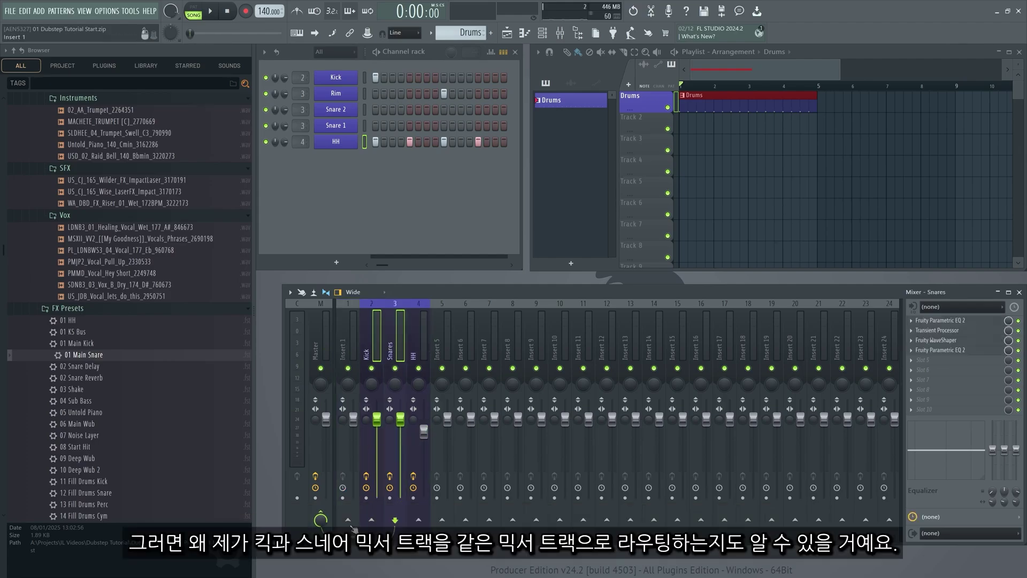
left_click(374, 526)
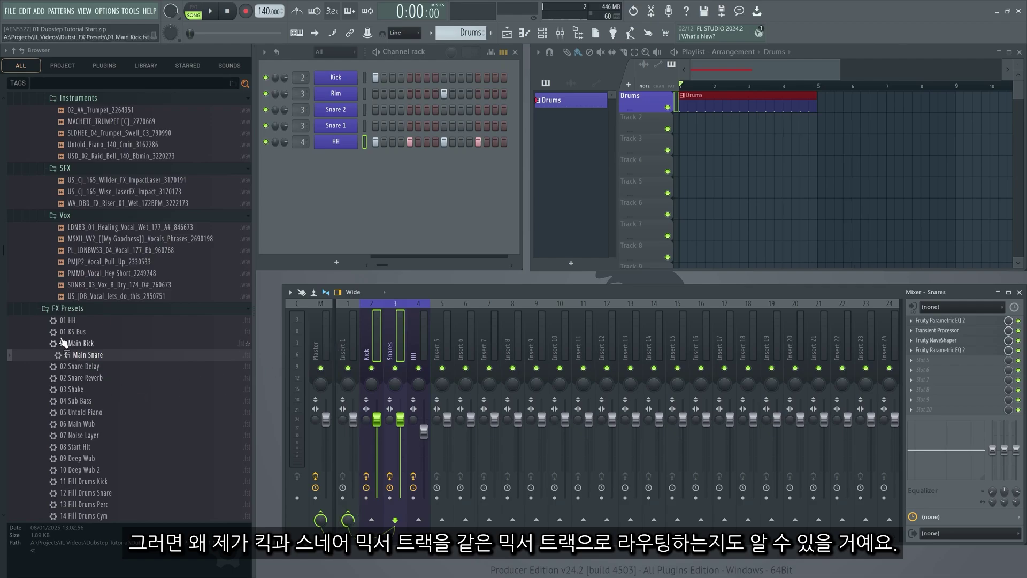
left_click_drag(79, 332, 345, 326)
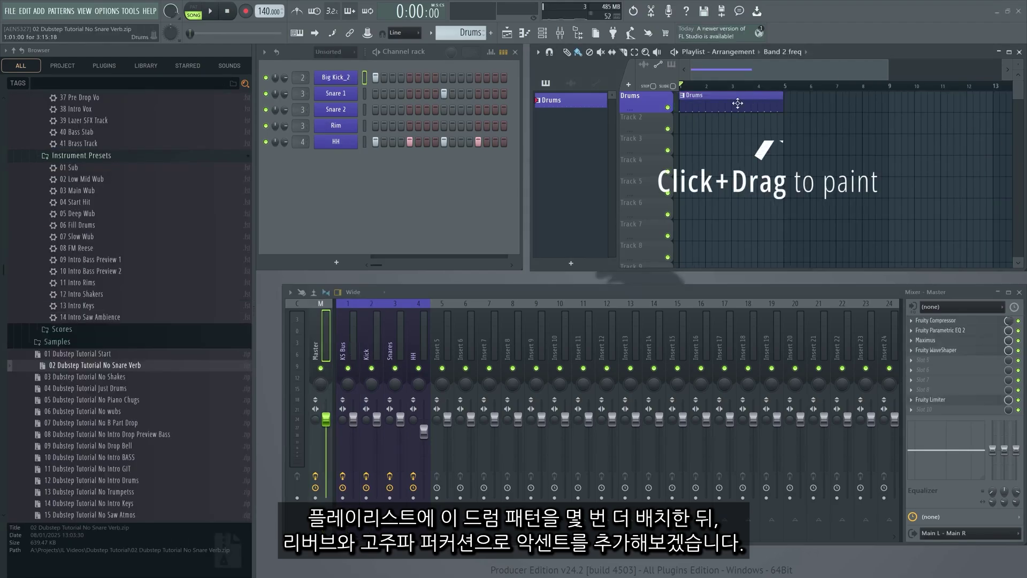
- Paint three more Drums clips on the Drums playlist track, from bar 5 to bar 17
left_click_drag(783, 105, 995, 105)
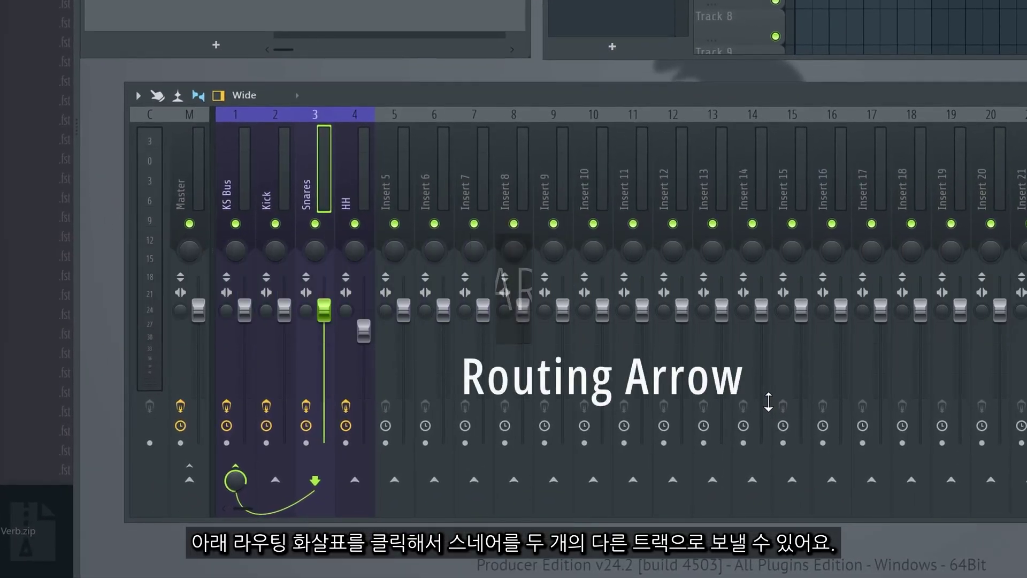
- Send the Snares mixer track to Inserts 5 and 6, applying the 02 Snare Delay preset to Insert 5 and 02 Snare Reverb to Insert 6
left_click(433, 479)
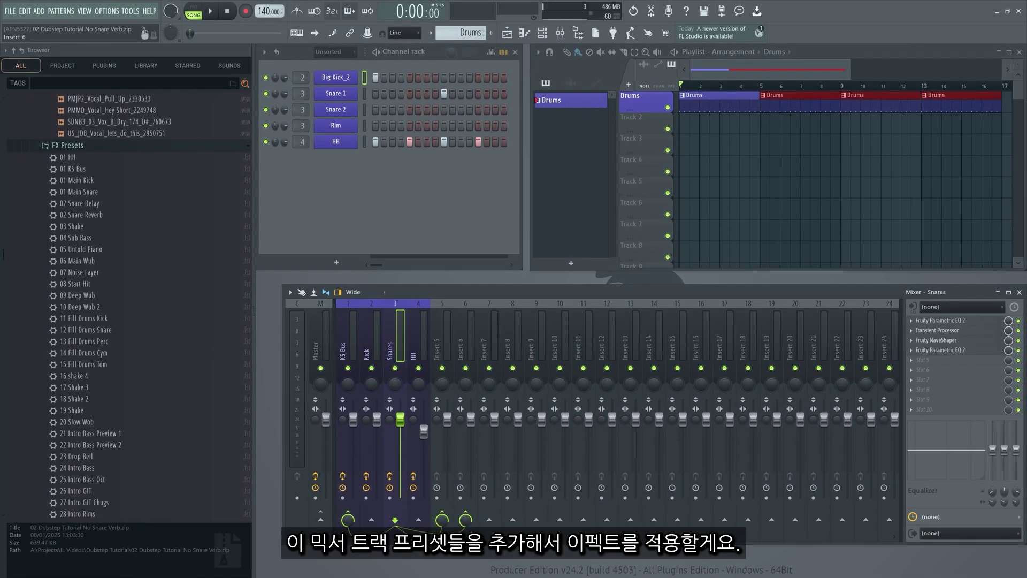
left_click(88, 205)
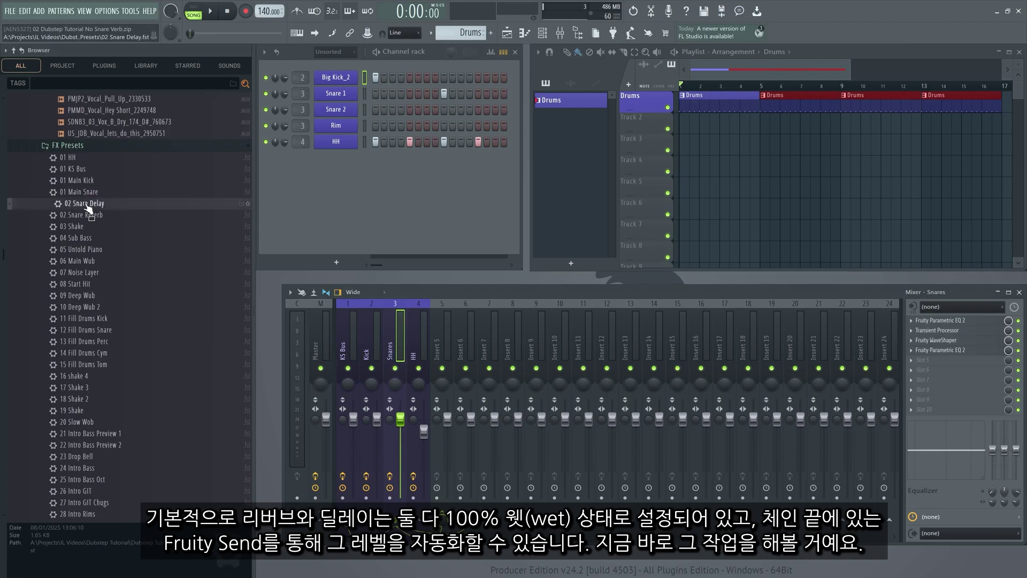
left_click_drag(438, 323, 438, 324)
left_click_drag(86, 224, 100, 231)
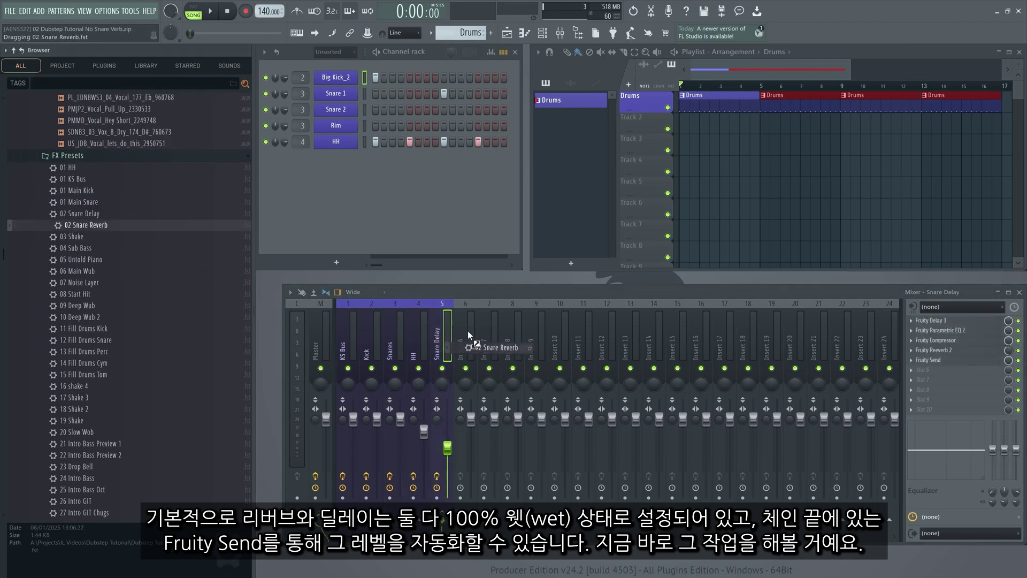
left_click_drag(467, 331, 468, 333)
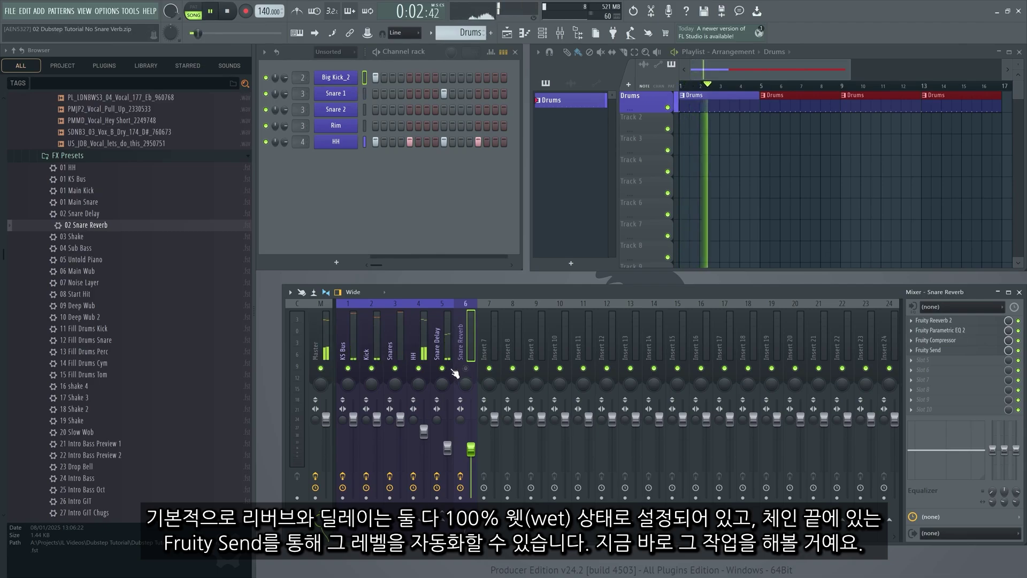
- Check the Fruity Delay 3 settings on the Snare Delay mixer track during playback
left_click(448, 353)
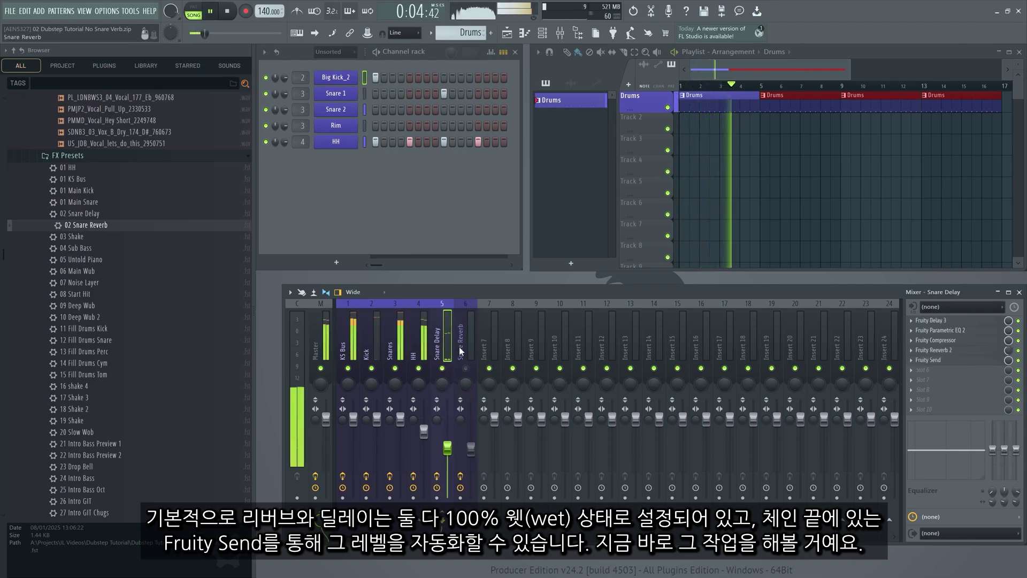
left_click(934, 320)
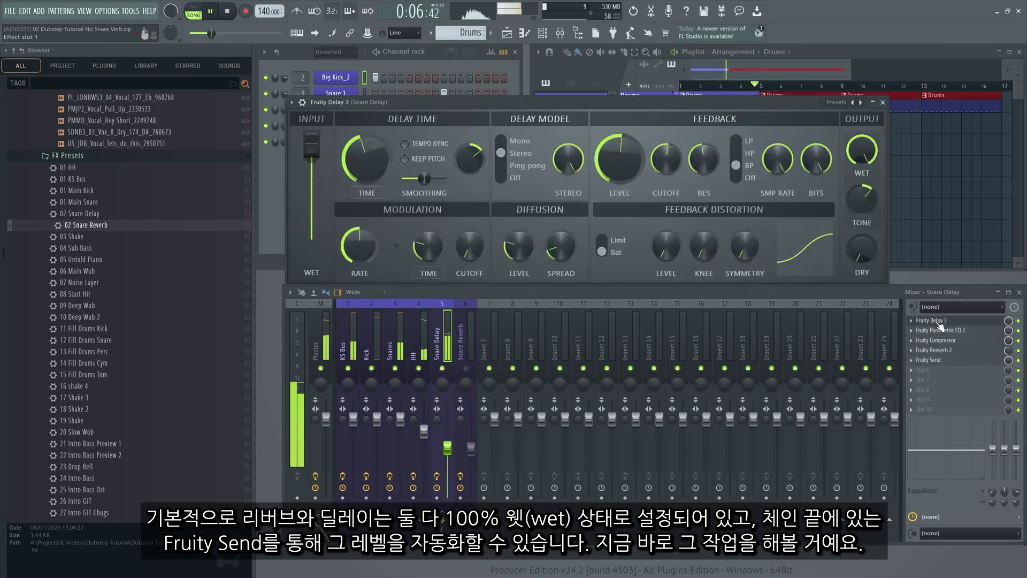
left_click(933, 321)
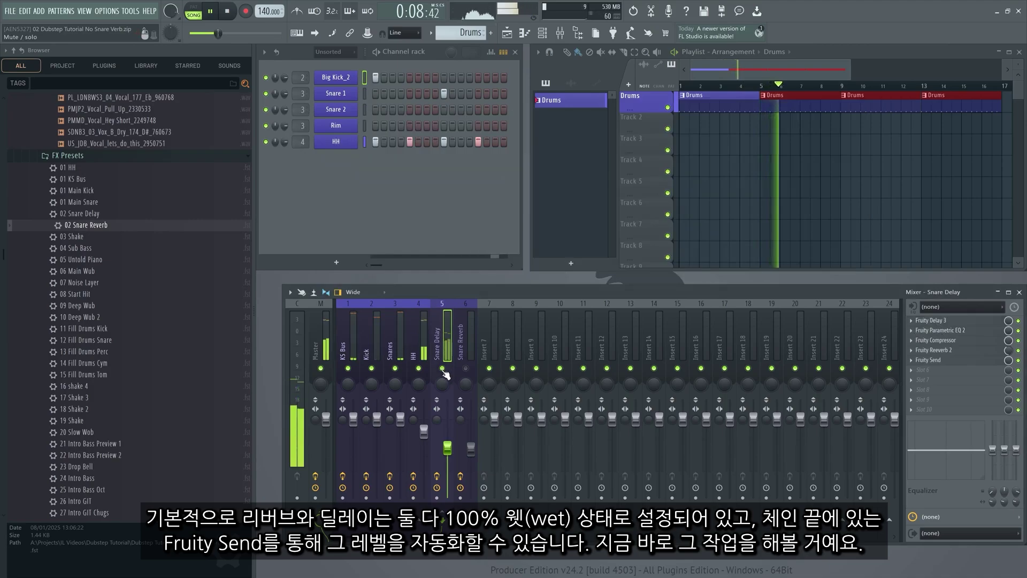
- Mute the Snare Delay mixer track and raise the Fruity Send dry level on Snare Reverb to 100%
left_click(443, 369)
left_click(460, 342)
left_click(930, 350)
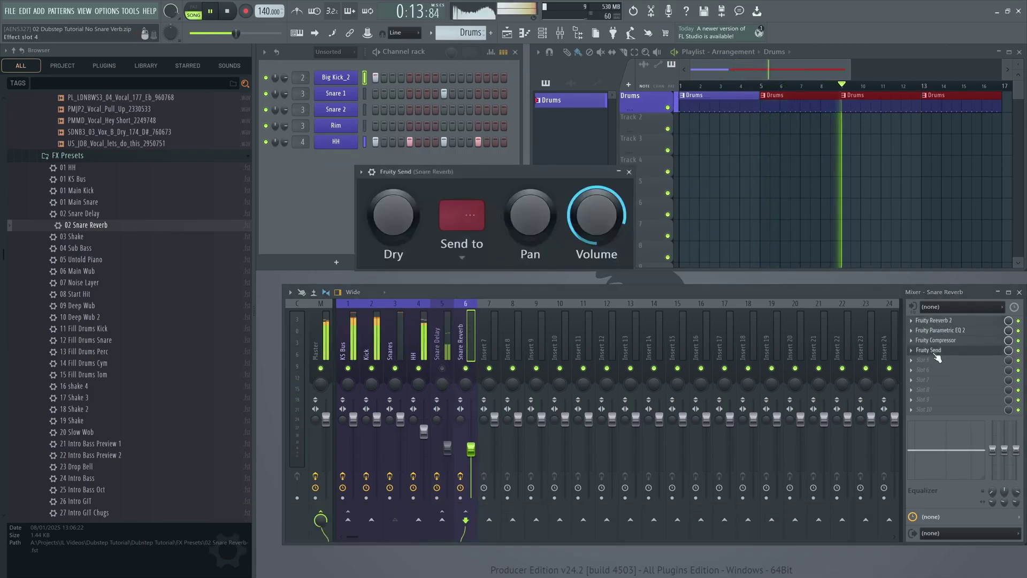
left_click_drag(401, 238, 401, 161)
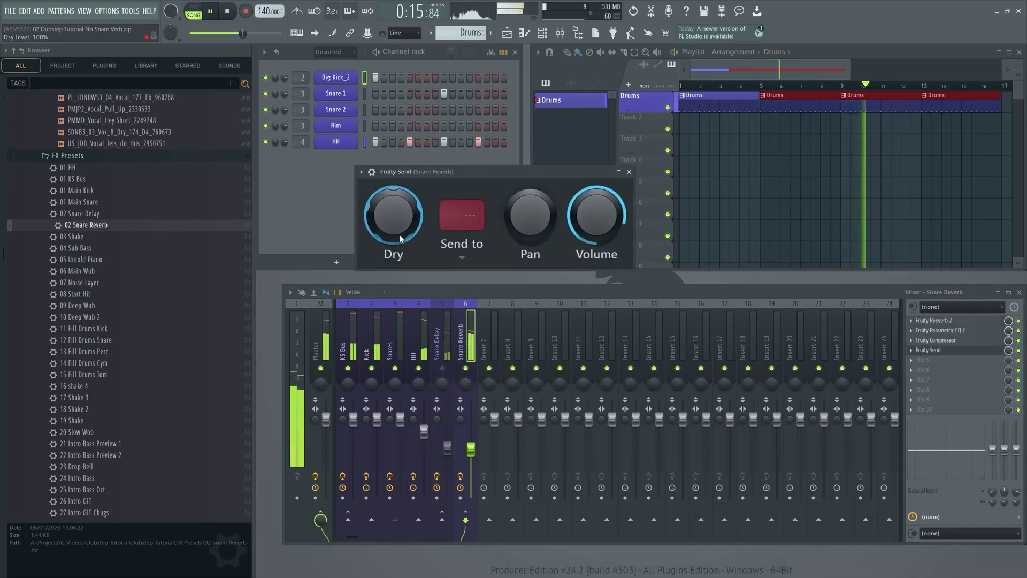
left_click(630, 172)
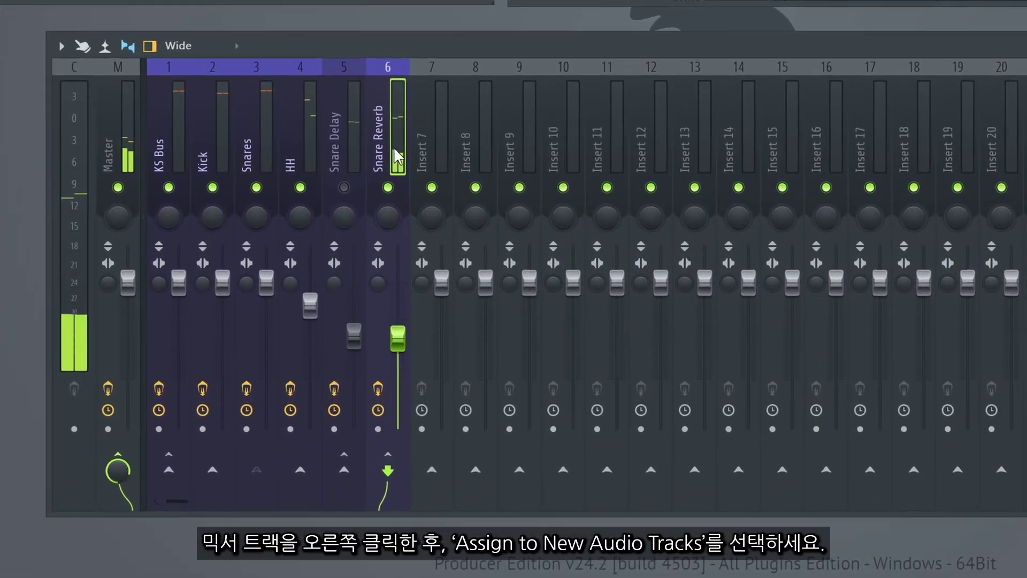
- Assign the Snare Reverb and Snare Delay mixer tracks to new audio tracks in the playlist
right_click(454, 303)
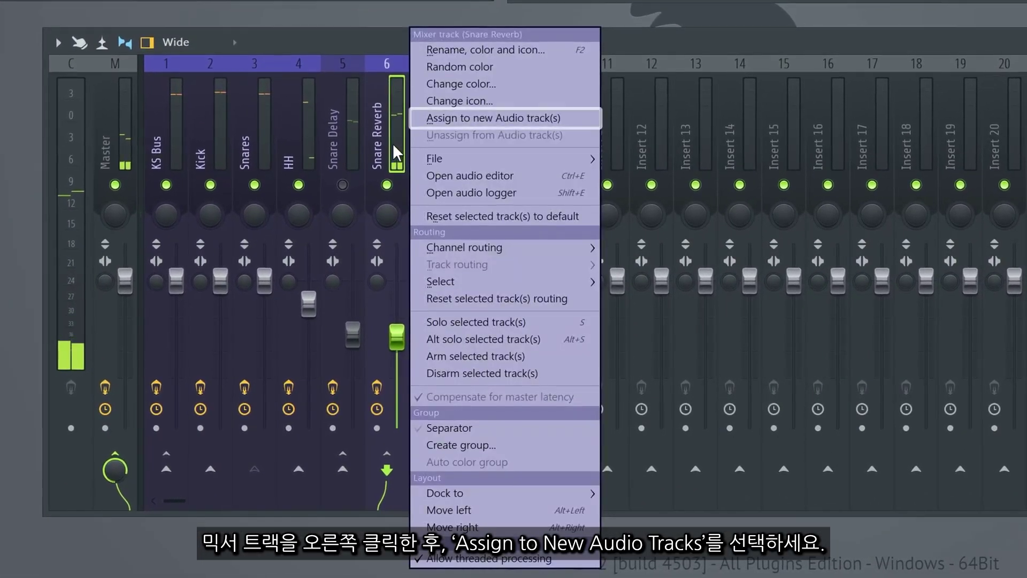
left_click(420, 123)
right_click(346, 120)
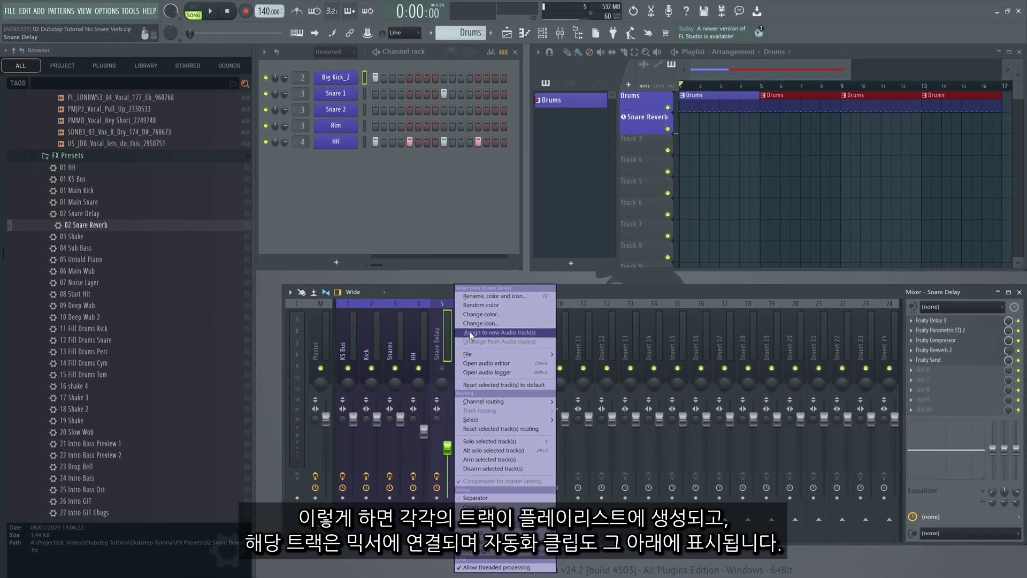
left_click(470, 332)
- Create an automation clip for the Dry level of the Fruity Send on the Snare Reverb mixer track
left_click(462, 353)
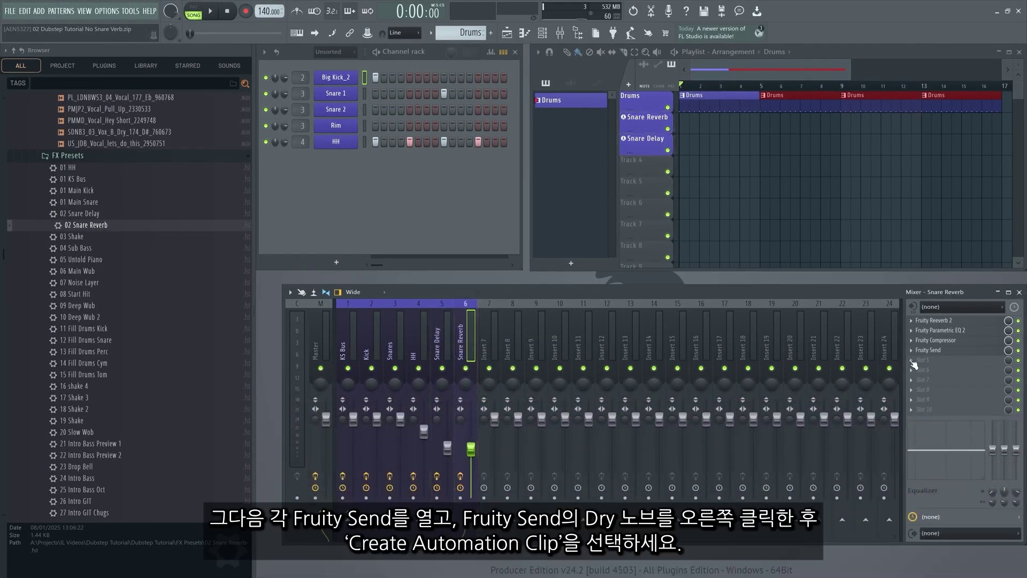
left_click(929, 351)
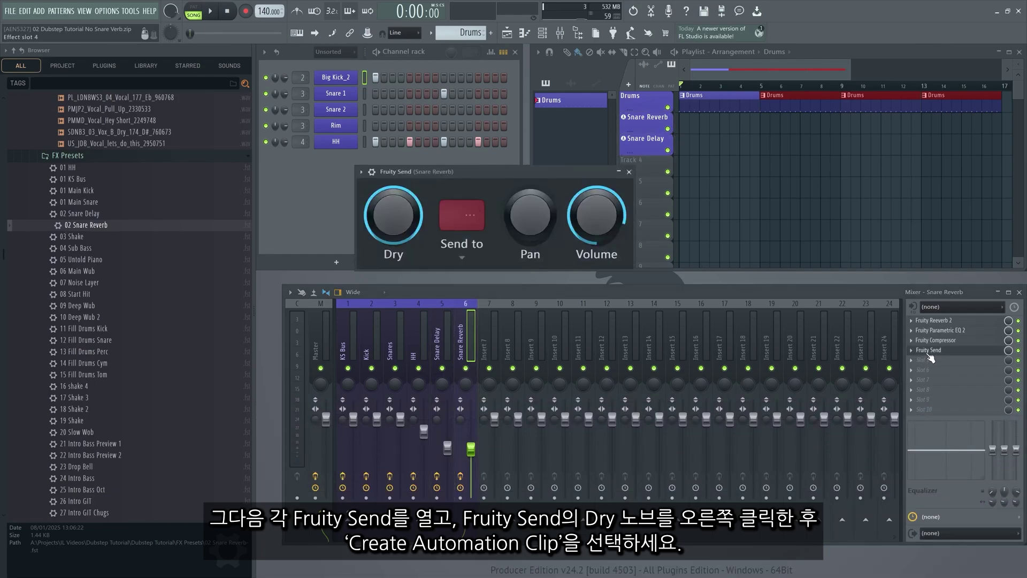
right_click(391, 220)
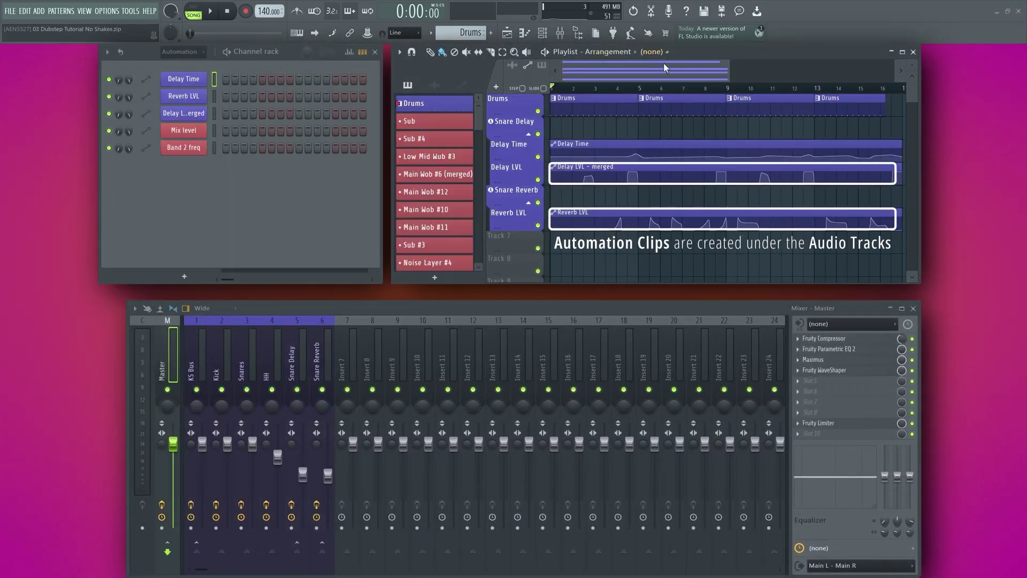
- Play the arrangement to audition the snare delay and reverb automation clips
key("space")
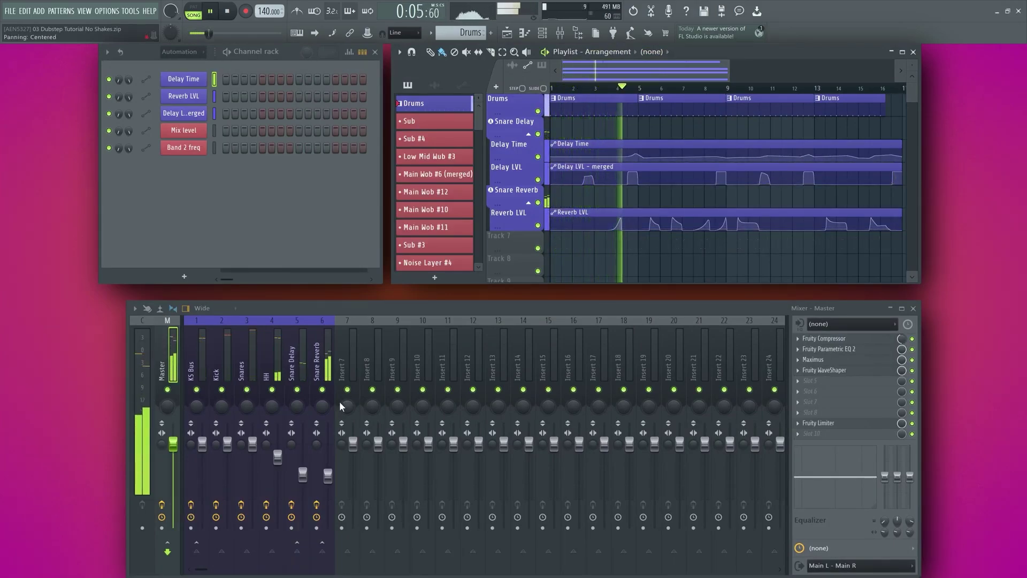
left_click(323, 371)
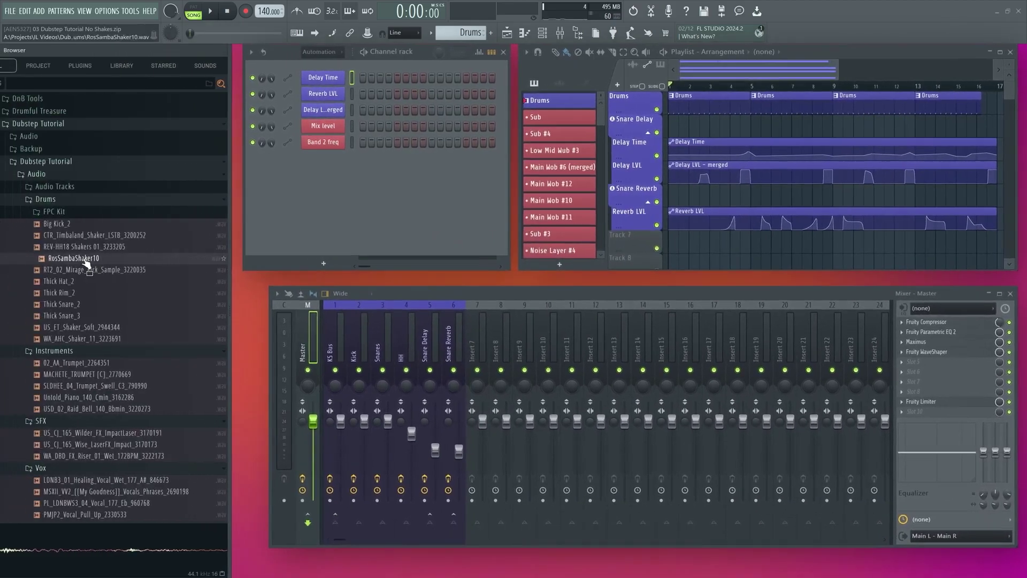
- Add the RosSambaShaker10 sample to playlist Track 7 as an instrument track
left_click_drag(86, 262, 585, 290)
left_click_drag(646, 232, 646, 239)
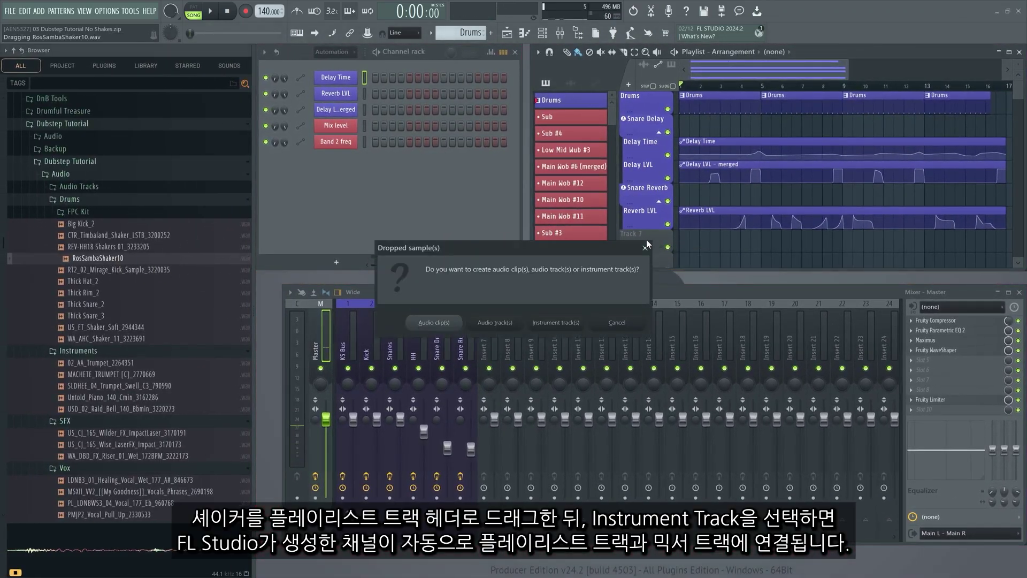
left_click(566, 324)
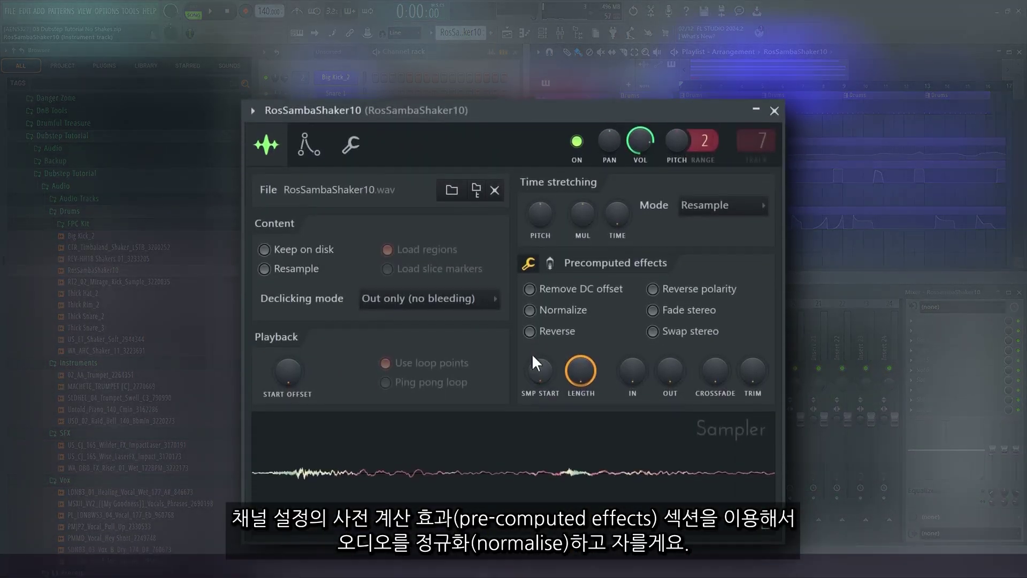
- Normalize the RosSambaShaker10 sample, shorten its length and add a fade-out in its precomputed effects
left_click(540, 312)
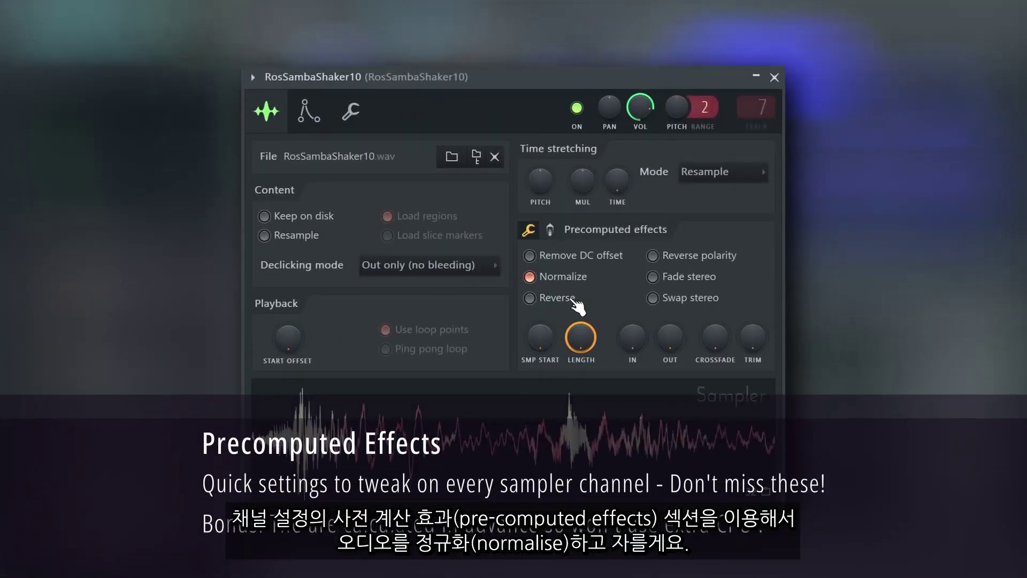
left_click_drag(580, 336, 581, 381)
left_click_drag(666, 351, 666, 333)
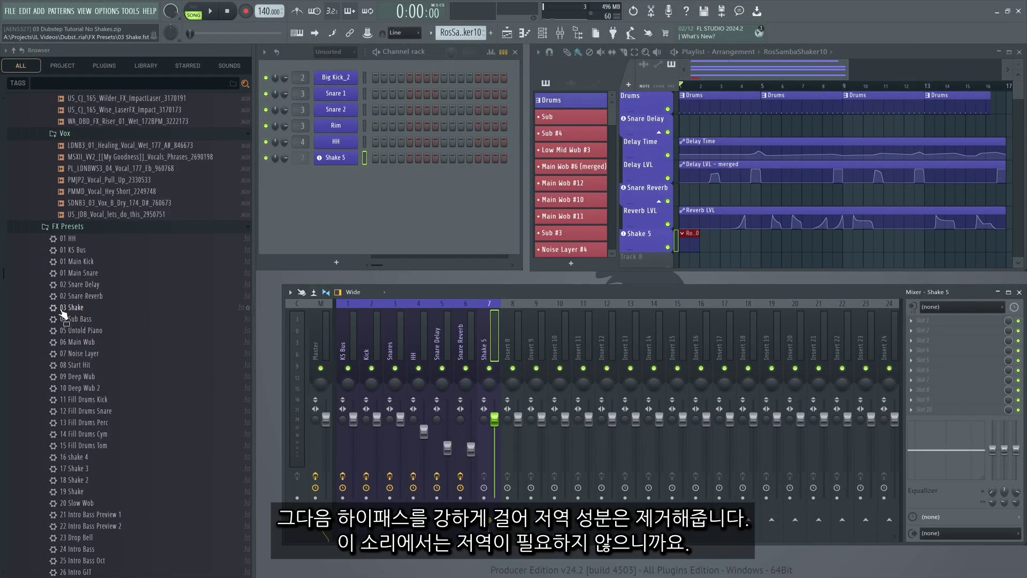
- Apply the 03 Shake effects preset to the Shake 5 mixer track and check the shaker's sampler settings and sound
left_click_drag(62, 309, 104, 309)
left_click_drag(486, 334, 487, 337)
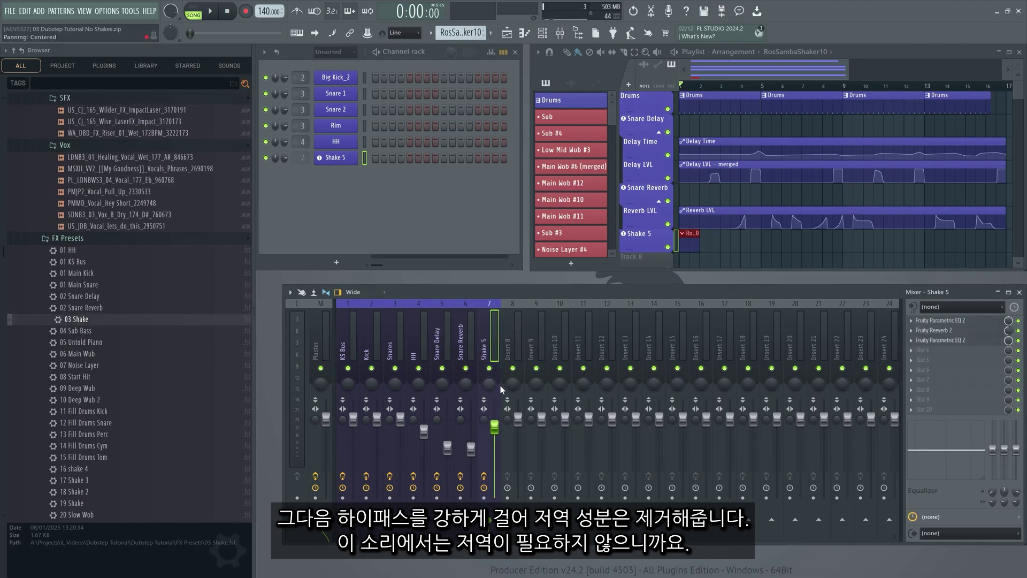
left_click(336, 157)
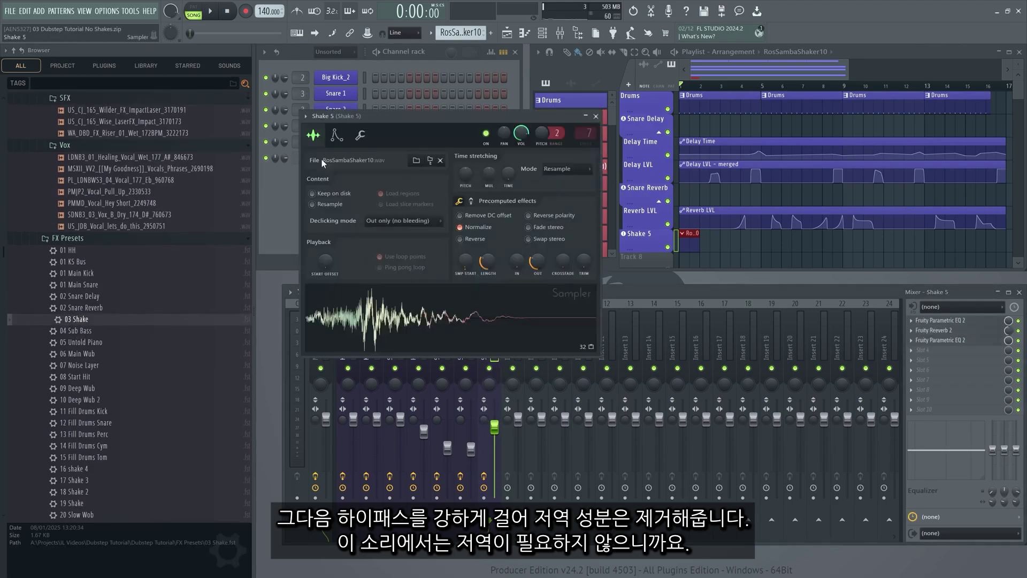
key("Escape")
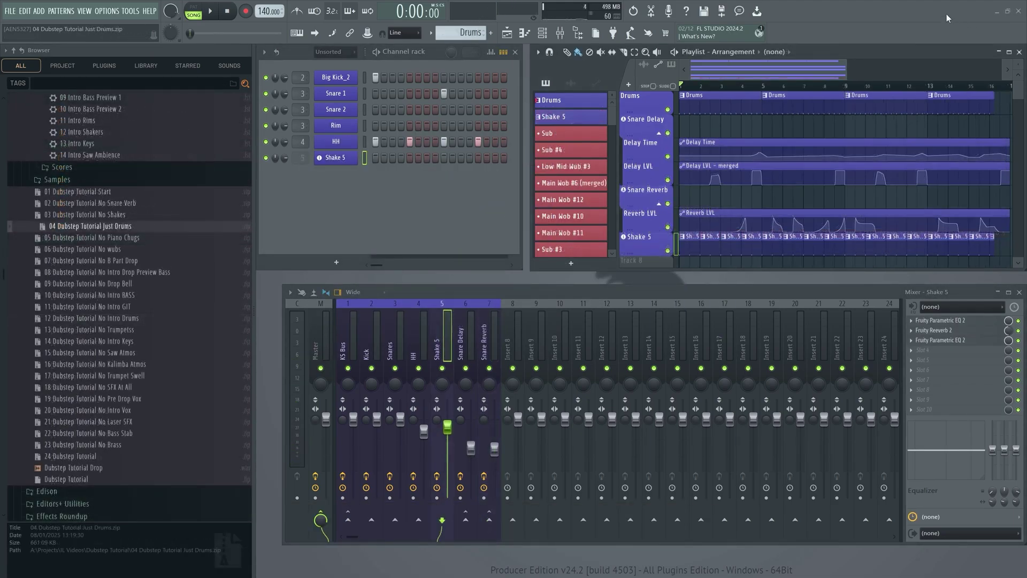
key("space")
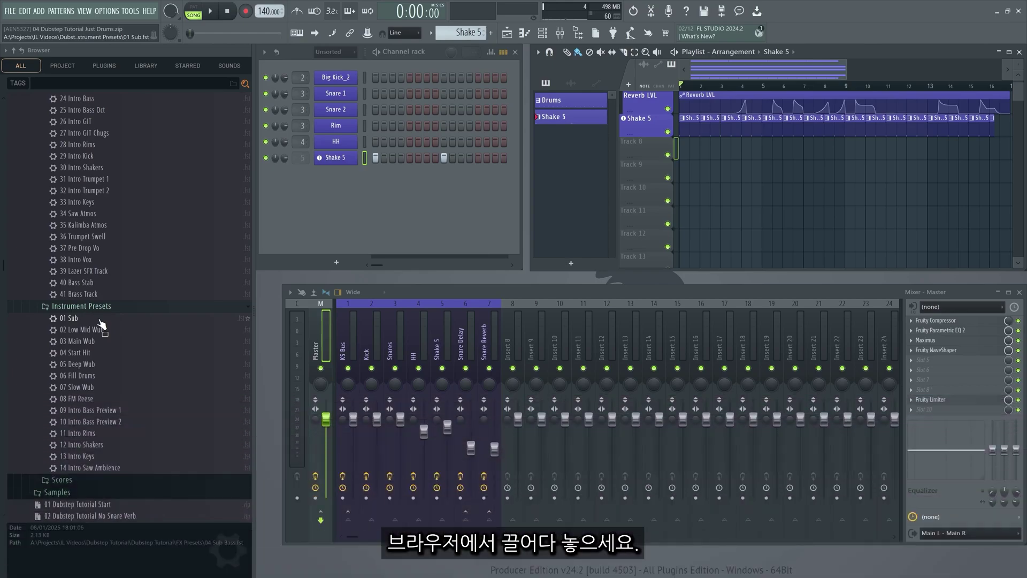
- Add the 01 Sub instrument preset to playlist Track 8, below Shake 5
left_click_drag(101, 323, 639, 145)
scroll(611, 481, "down", 3)
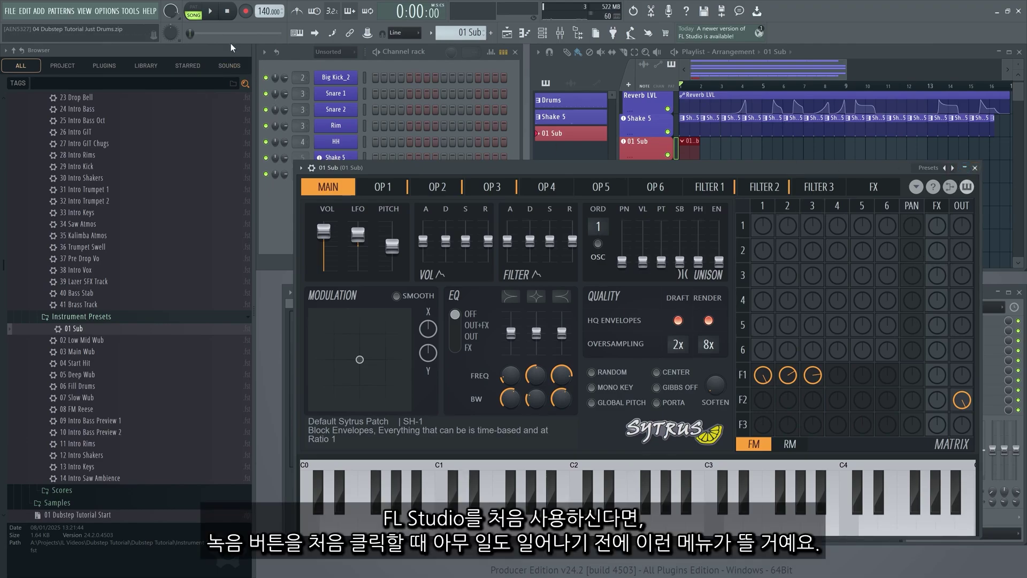
- Review the recording filter and quantize options, and arm recording
left_click(247, 11)
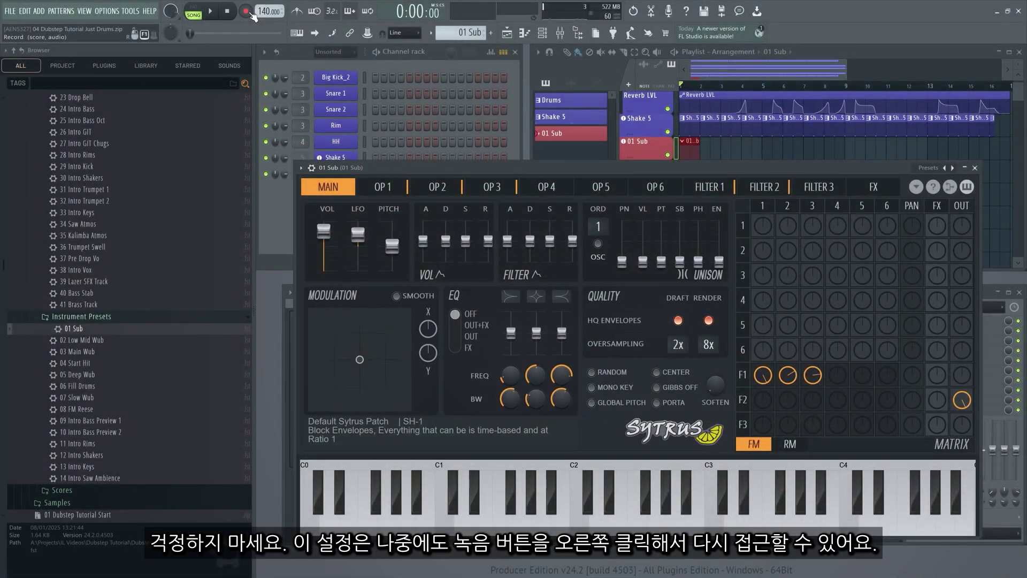
right_click(247, 11)
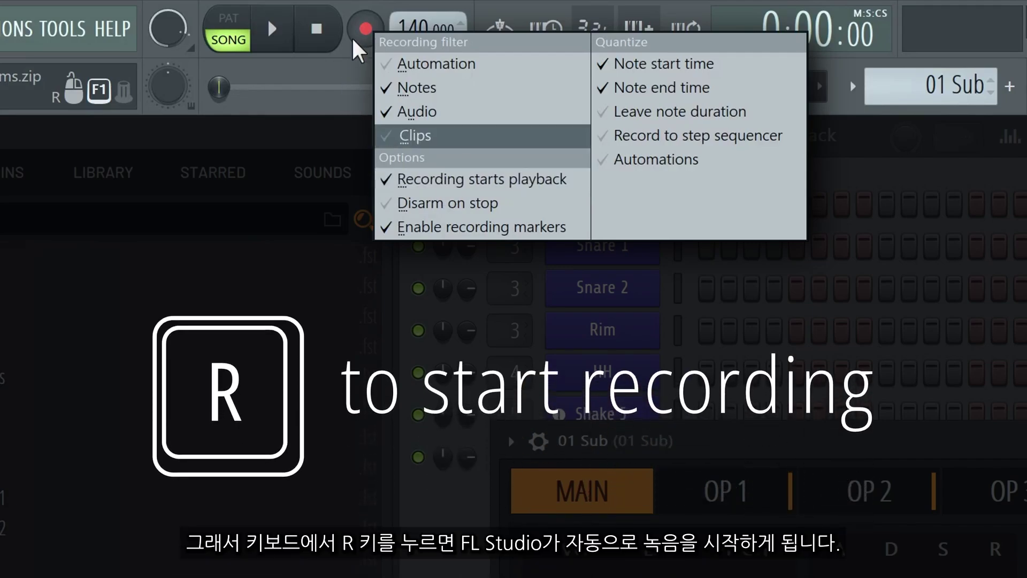
left_click(364, 28)
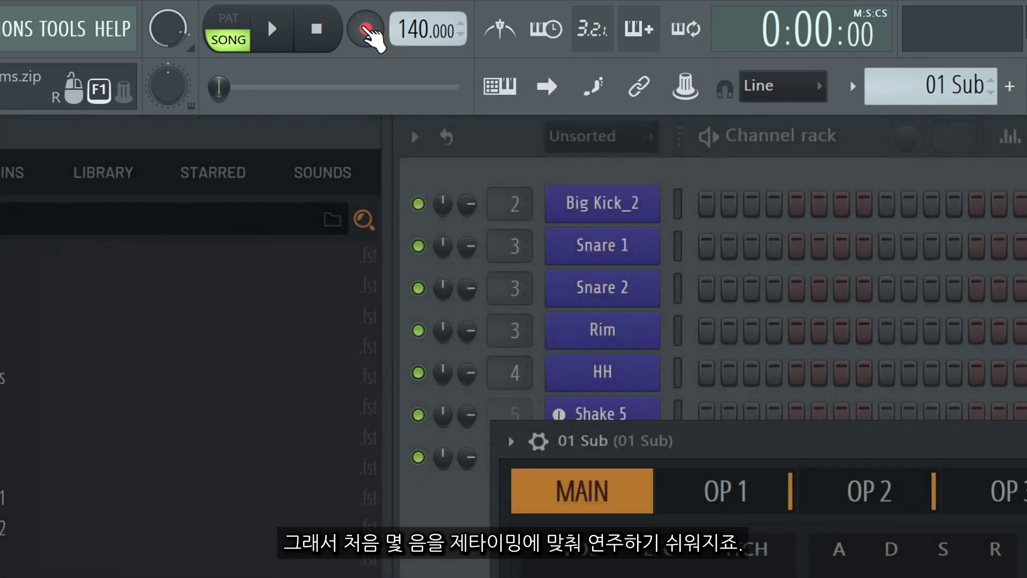
left_click(365, 29)
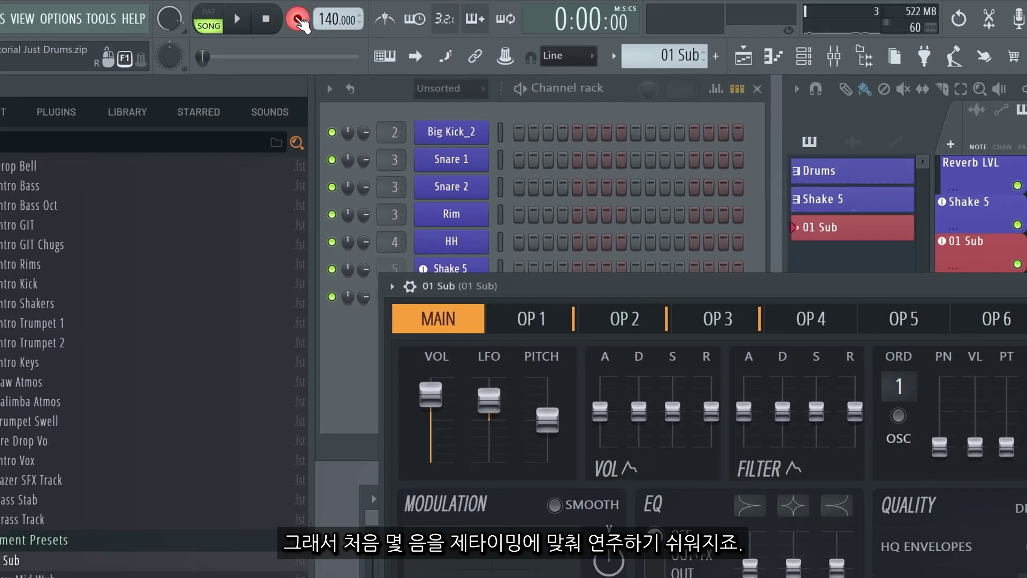
- Play the arrangement to audition the 01 Sub bass part with the drums
key("space")
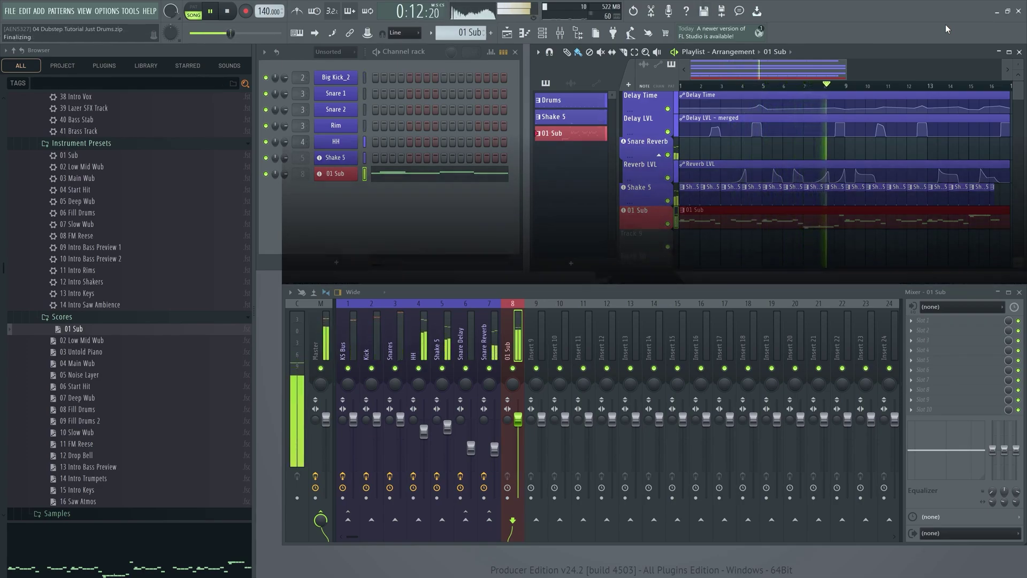
key("space")
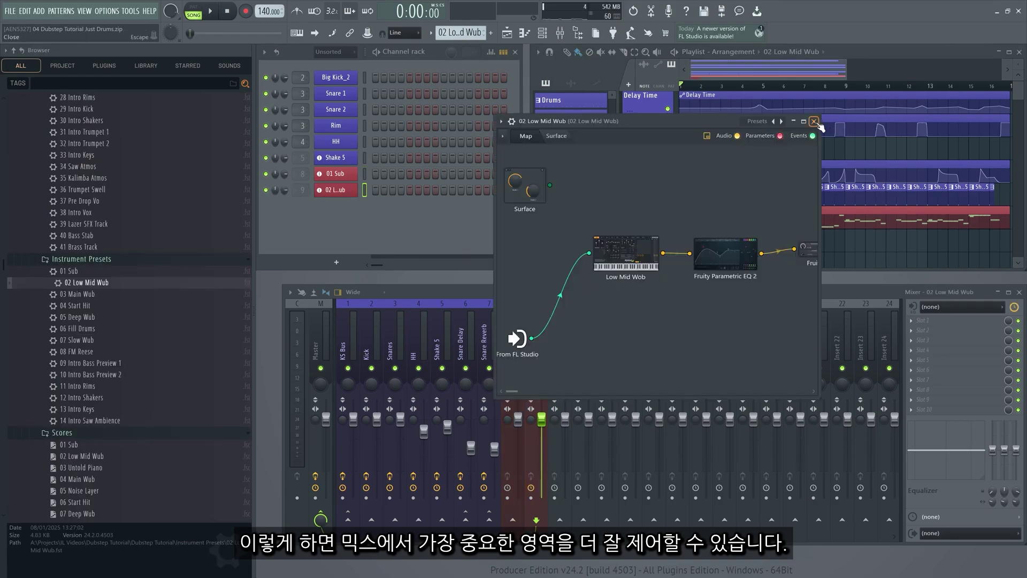
- Close the 02 Low Mid Wub plugin window and lower that mixer track's volume during playback
left_click(814, 121)
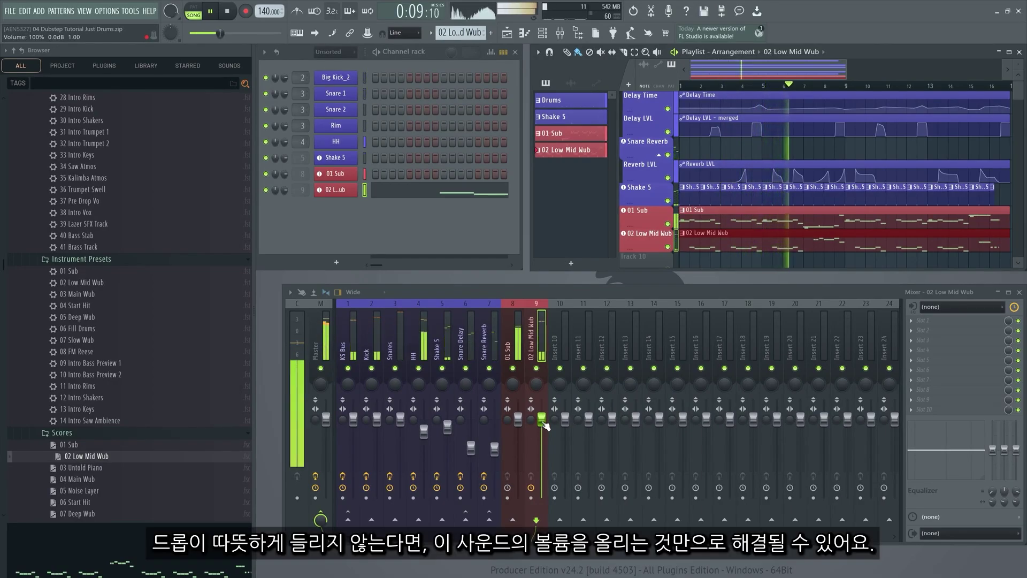
left_click_drag(544, 424, 544, 436)
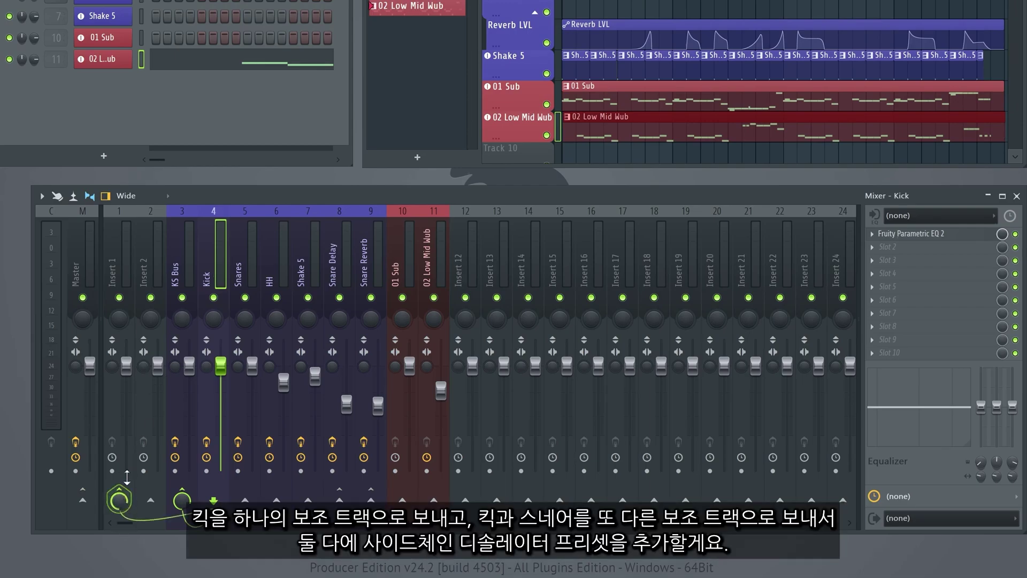
- Load the SC sidechain preset on mixer Insert 1 and rename the track SC Kick
left_click(241, 297)
left_click(117, 265)
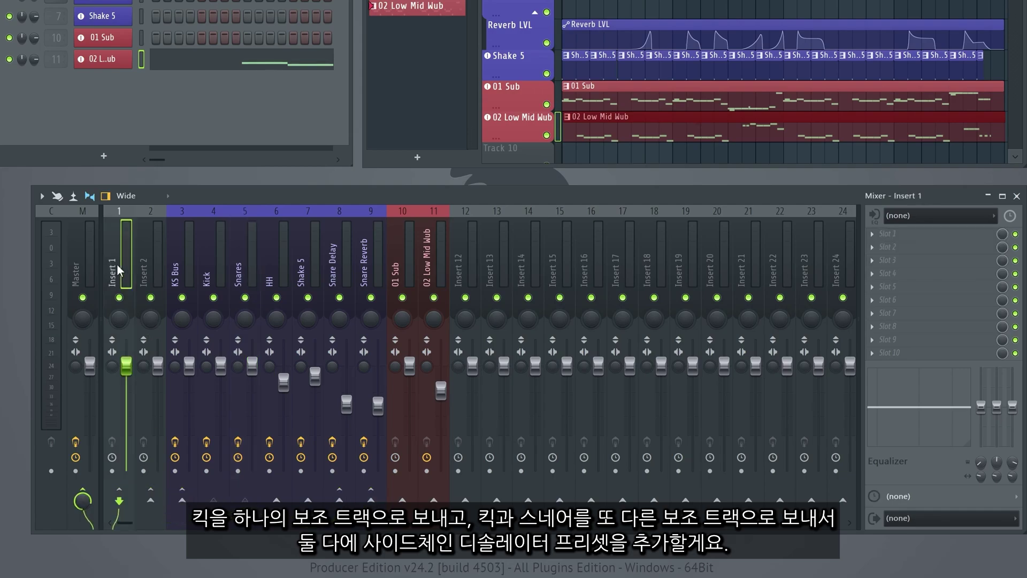
right_click(117, 265)
mouse_move(181, 279)
left_click(328, 498)
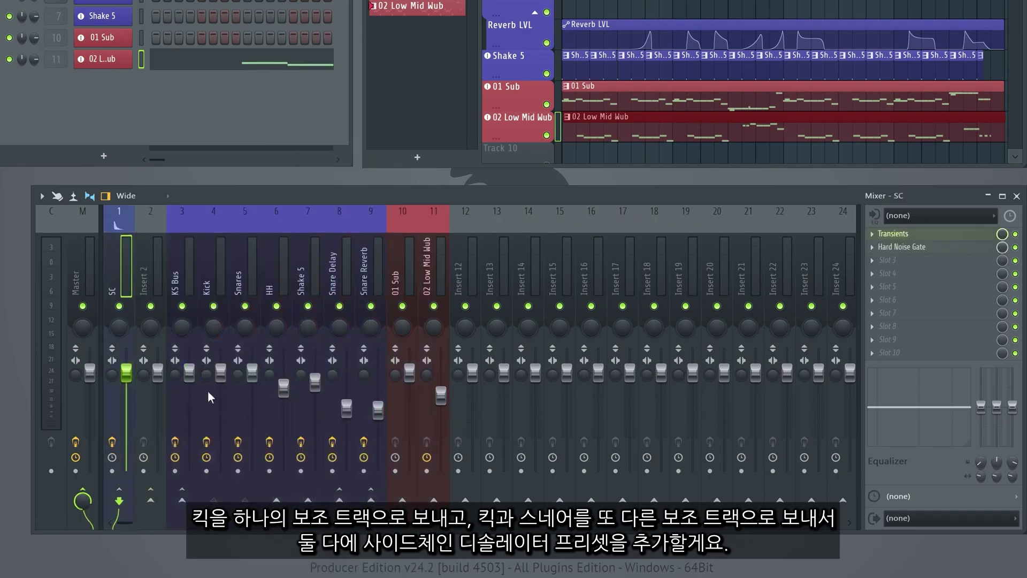
key("F2")
key("Right")
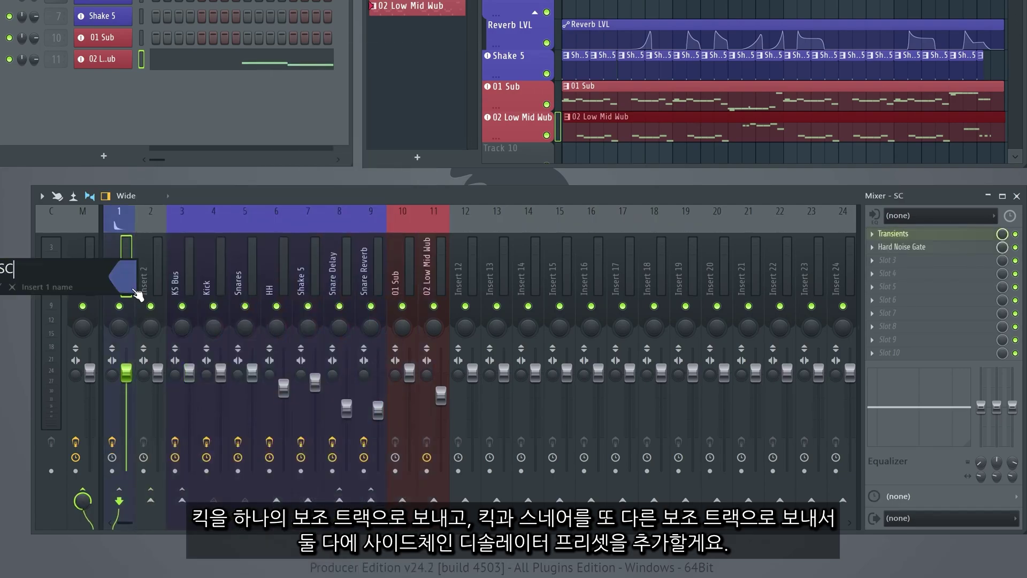
type("Kick")
key("Return")
- Load the SC sidechain preset on mixer Insert 2 and rename the track SC with Snare
right_click(152, 282)
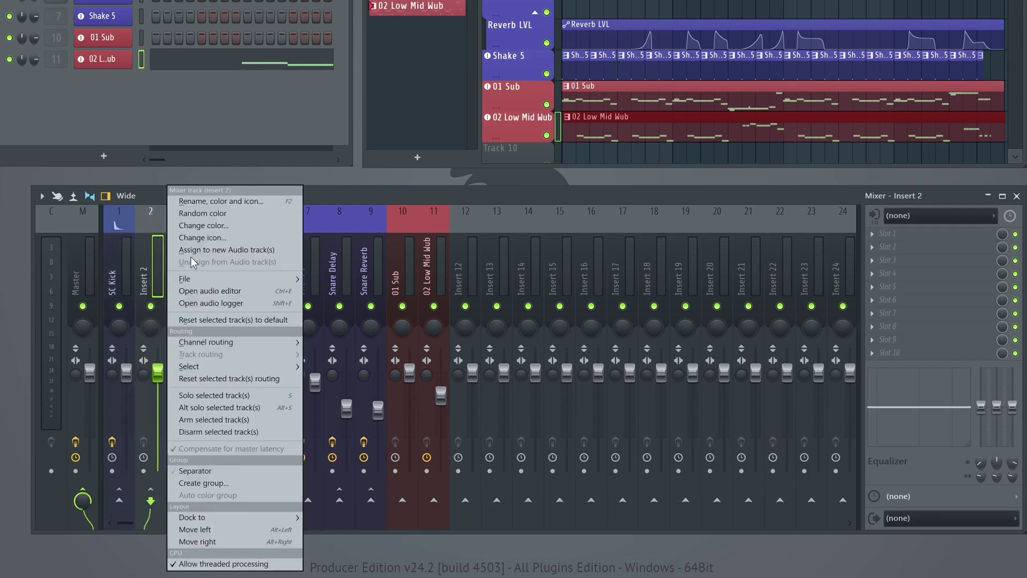
mouse_move(206, 283)
left_click(394, 497)
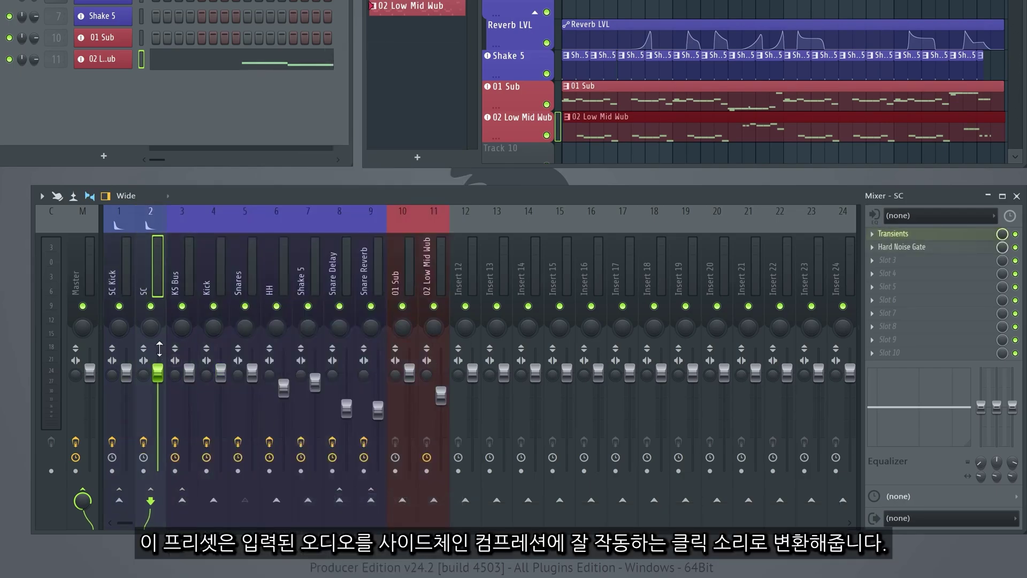
key("F2")
key("Right")
type("with Snare")
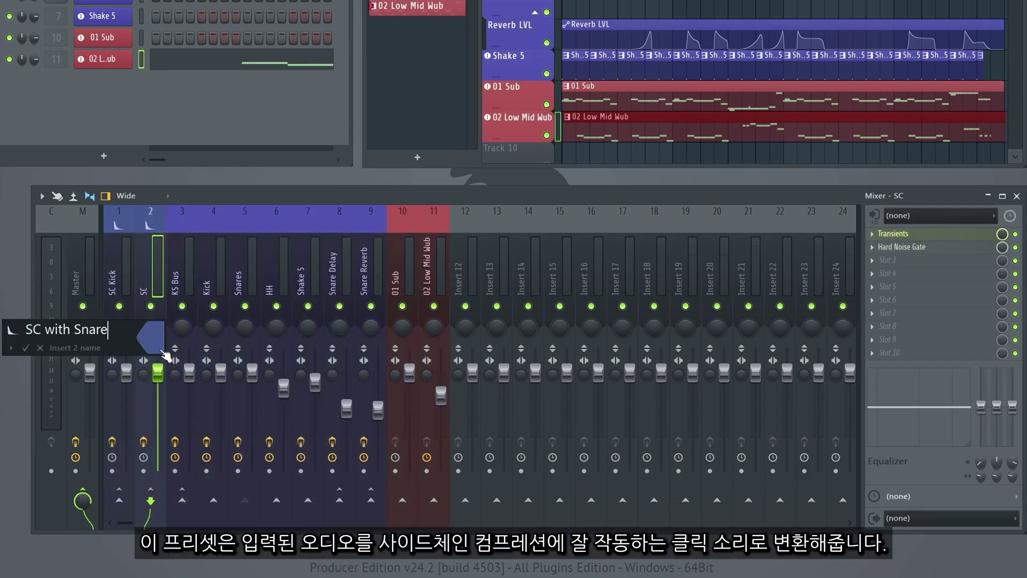
key("Return")
- Sidechain the SC Kick mixer track to the 01 Sub track only
key("Left")
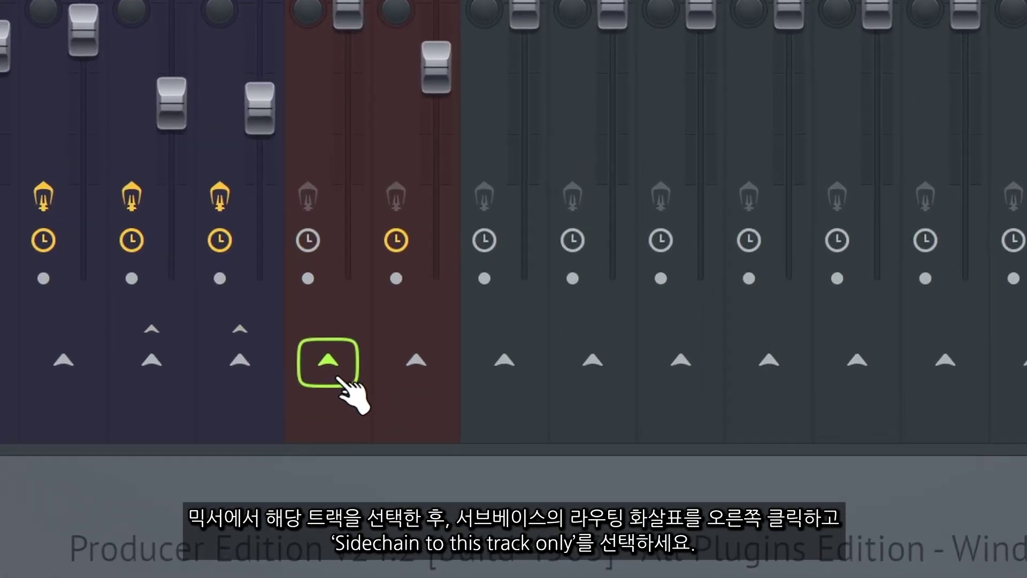
right_click(329, 364)
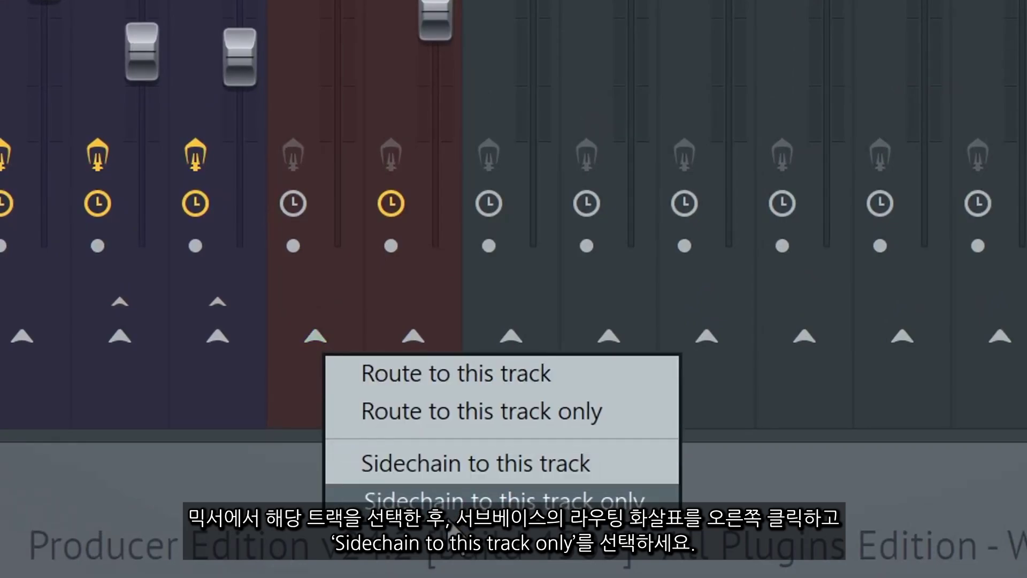
left_click(449, 500)
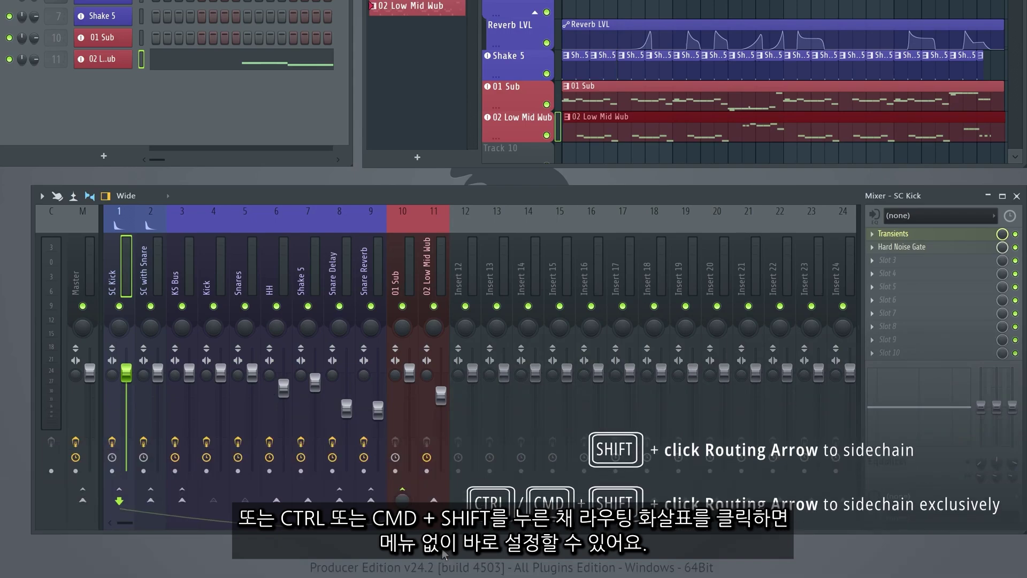
- Sidechain the SC with Snare mixer track to the 02 Low Mid Wub track
left_click(150, 278)
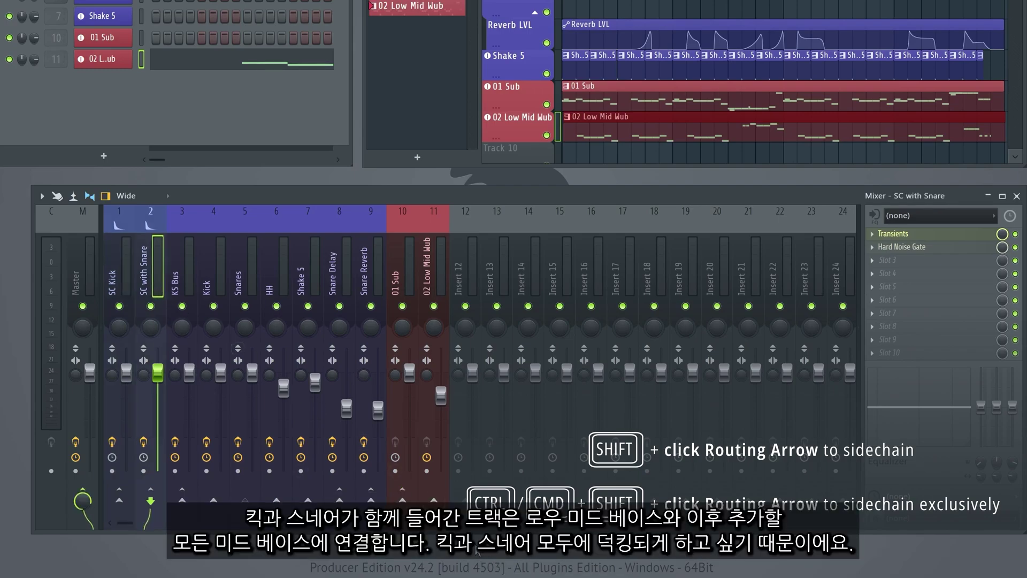
left_click(434, 499, "shift")
- Inspect the sidechain response in the Sub mixer track's Fruity Limiter during playback, and close the limiter
left_click(399, 285)
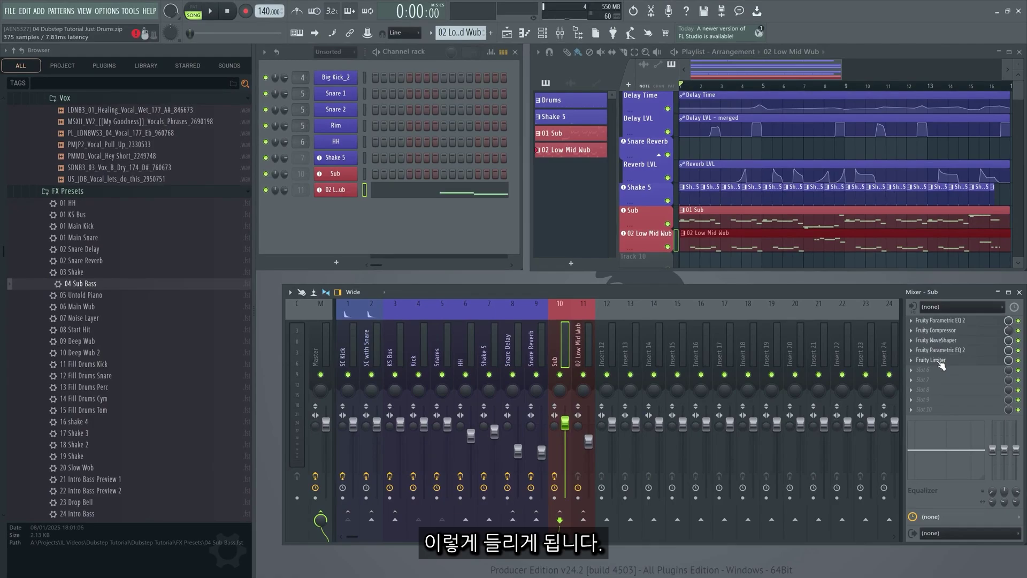
left_click(939, 351)
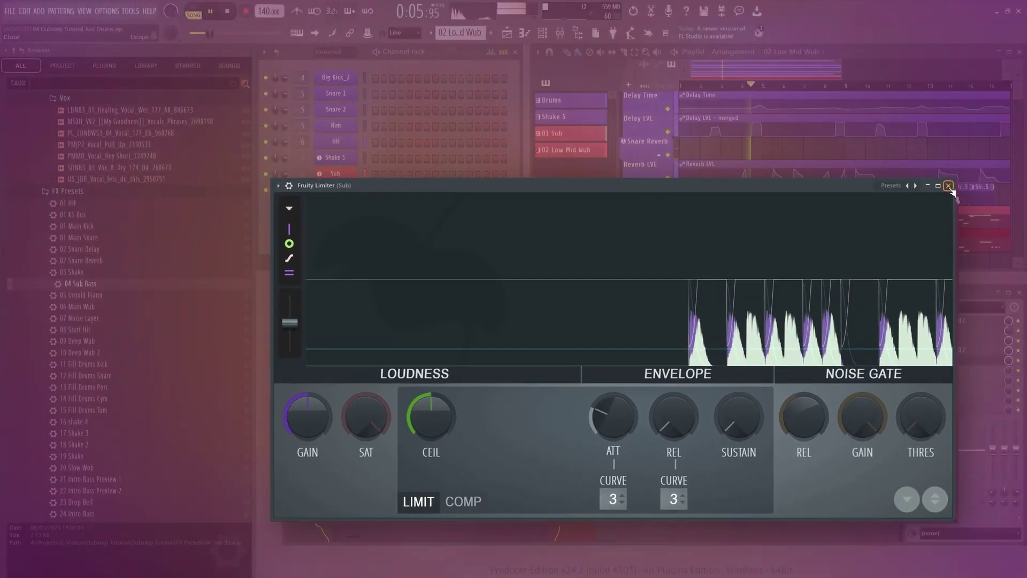
left_click(948, 186)
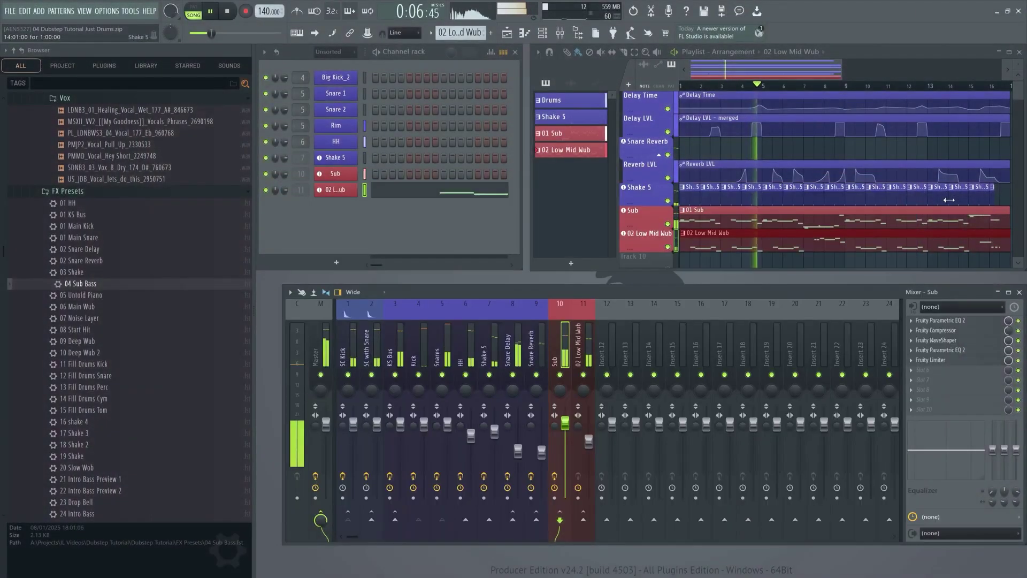
right_click(921, 363)
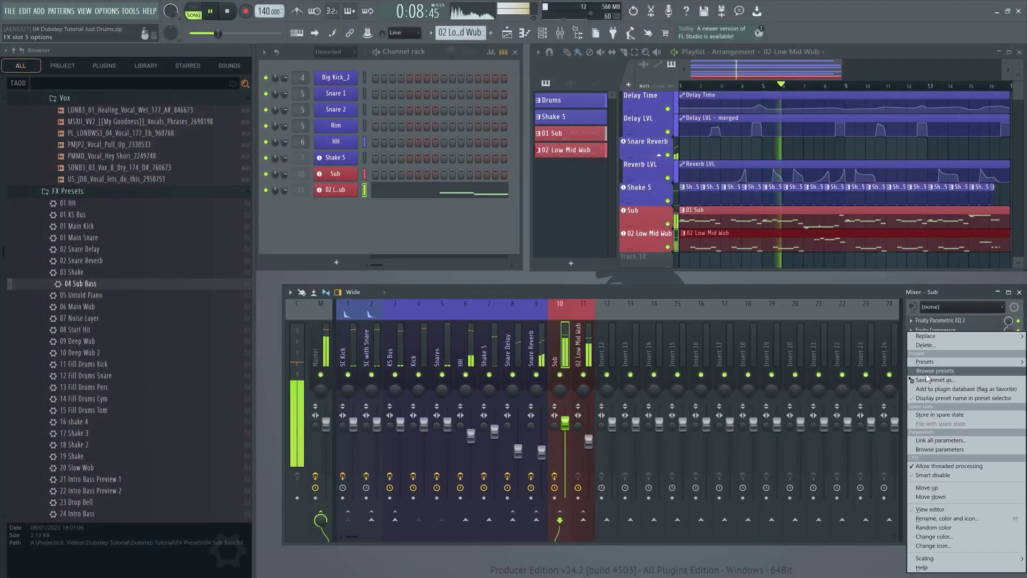
key("Escape")
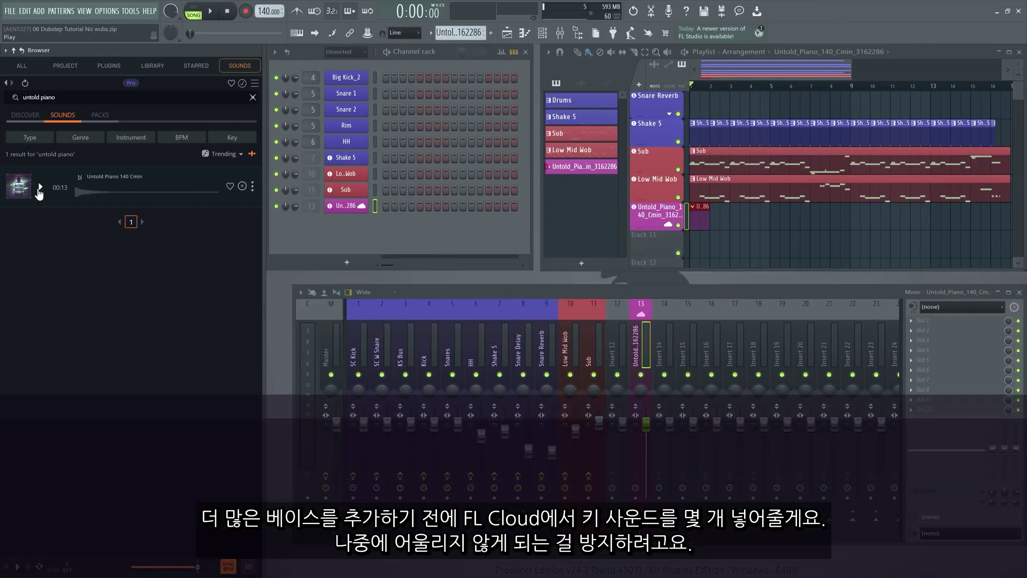
- Preview the Untold Piano 140 Cmin sample and add it to the empty Track 10 as an instrument track
left_click(39, 187)
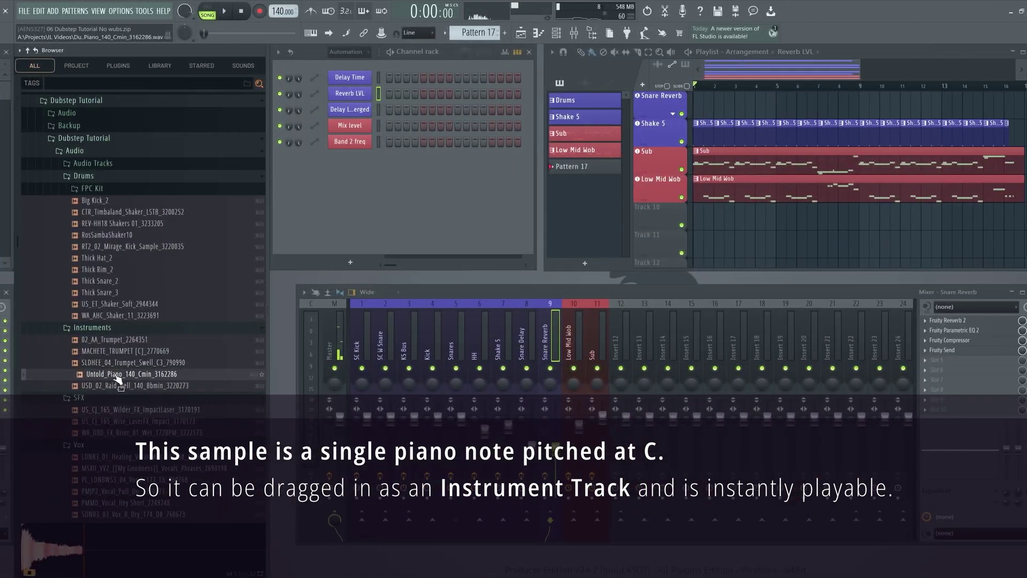
left_click_drag(118, 374, 575, 230)
left_click_drag(651, 218, 643, 216)
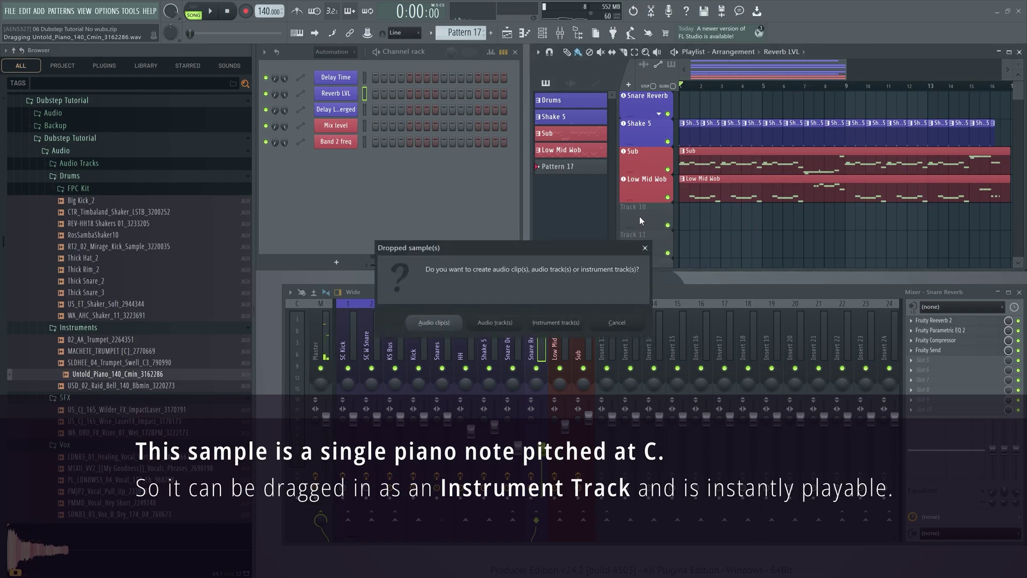
left_click(552, 323)
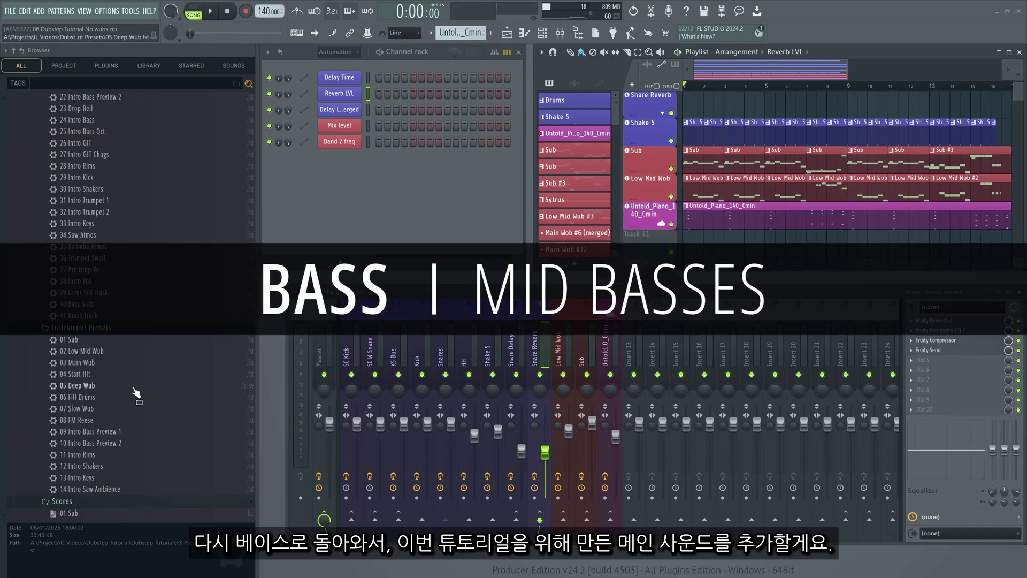
- Add the 03 Main Wub instrument preset as a new track below the piano, with the 06 Main Wub effects preset on its mixer track
left_click(83, 363)
left_click_drag(633, 242, 637, 257)
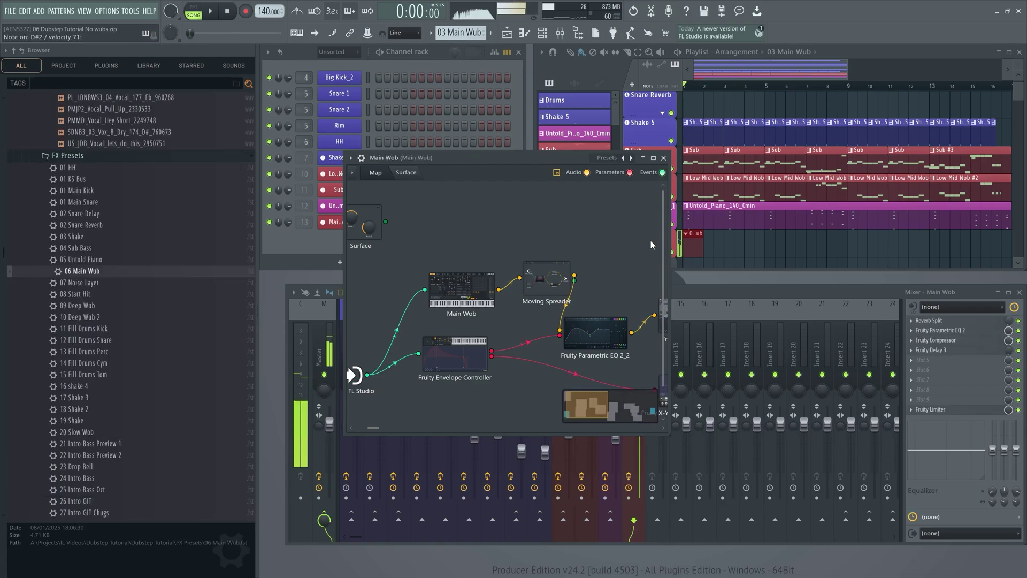
left_click(665, 158)
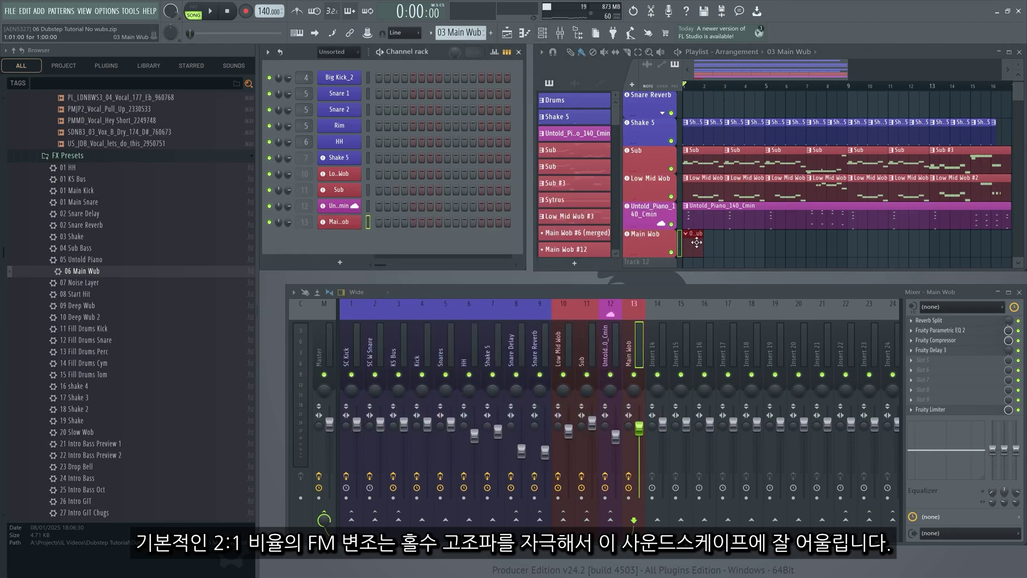
key("space")
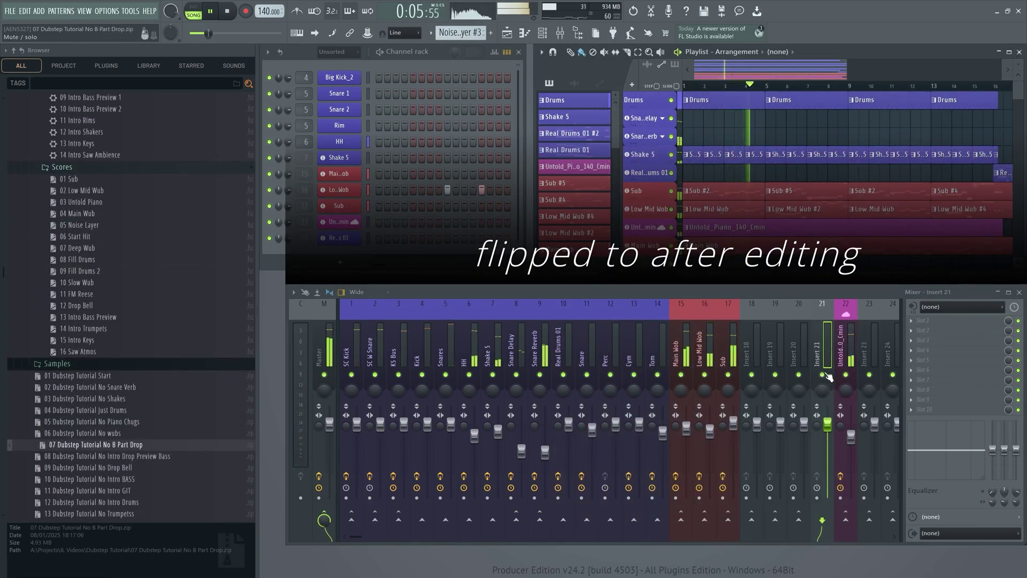
- Move the Untold Piano mixer track to insert 19 and clone the Main Wob playlist track
left_click(846, 346)
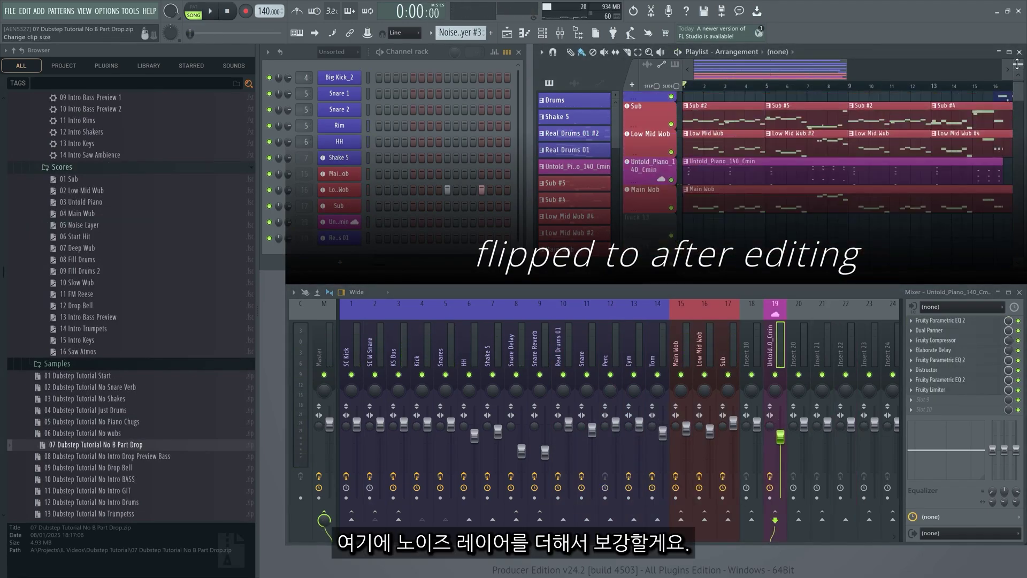
scroll(167, 337, "up", 8)
right_click(649, 189)
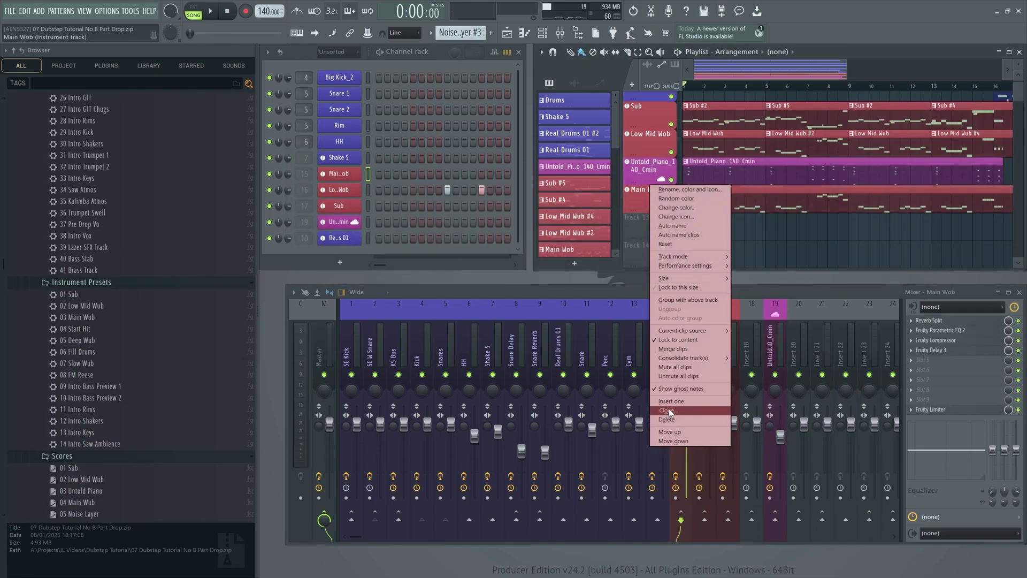
left_click(668, 409)
key("Return")
- Play the Noise Layer sound in the arrangement and soloed in the mixer, and restore the other tracks
key("space")
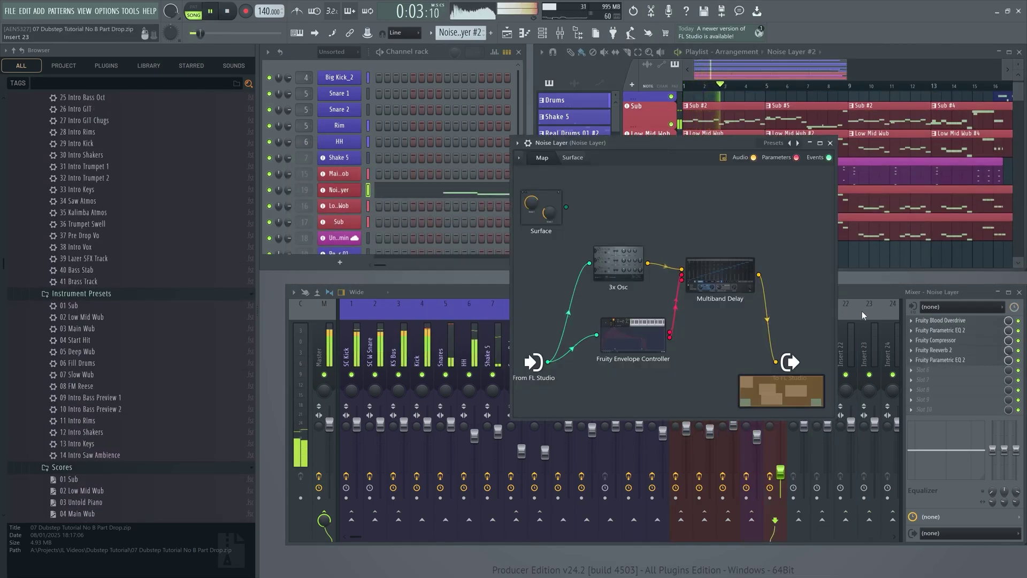
left_click(868, 291)
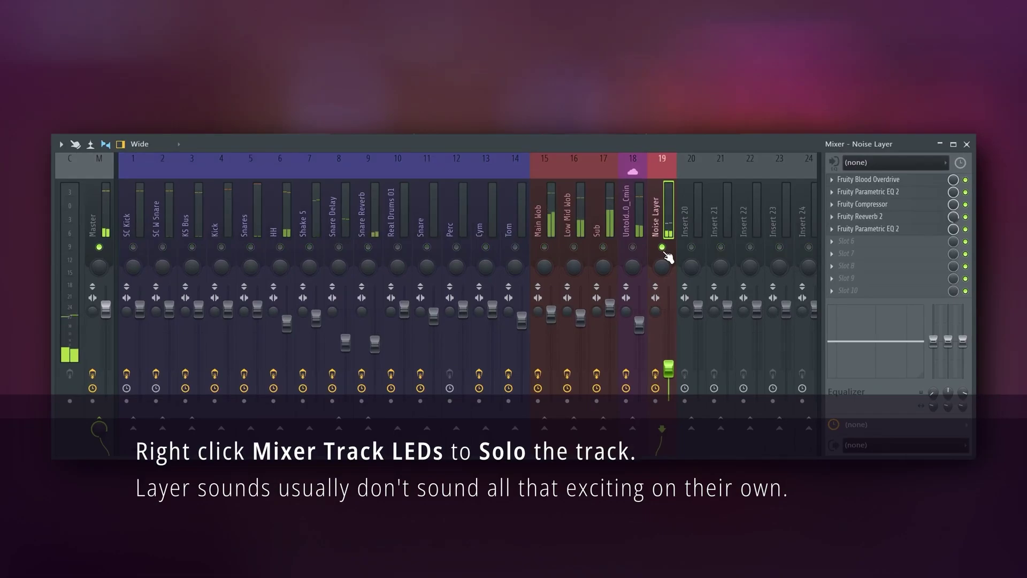
right_click(664, 251)
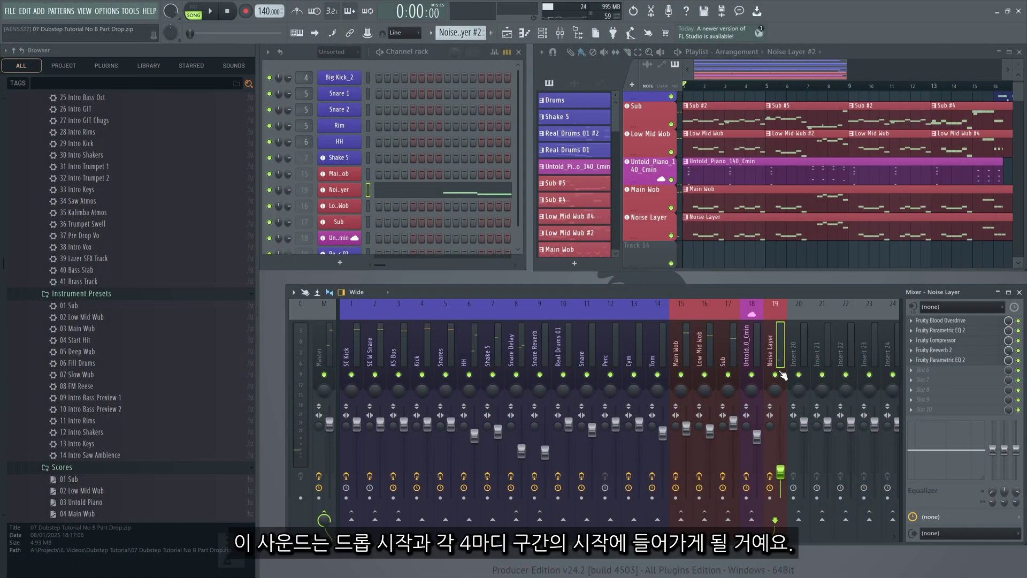
- Add the 04 Start Hit preset as a track below Noise Layer and the 05 Deep Wub preset on the empty track below it
left_click_drag(83, 342, 656, 252)
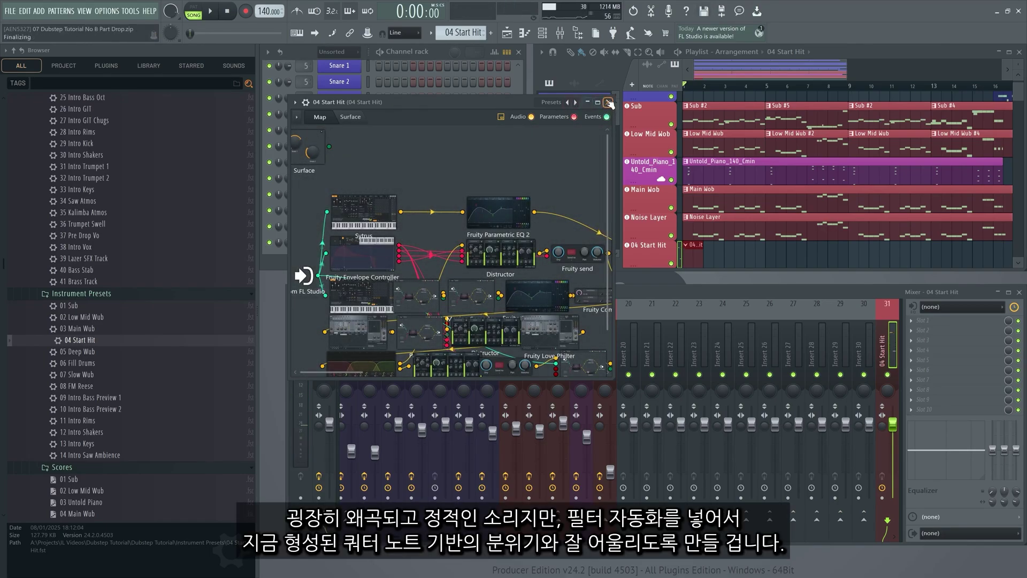
left_click(609, 102)
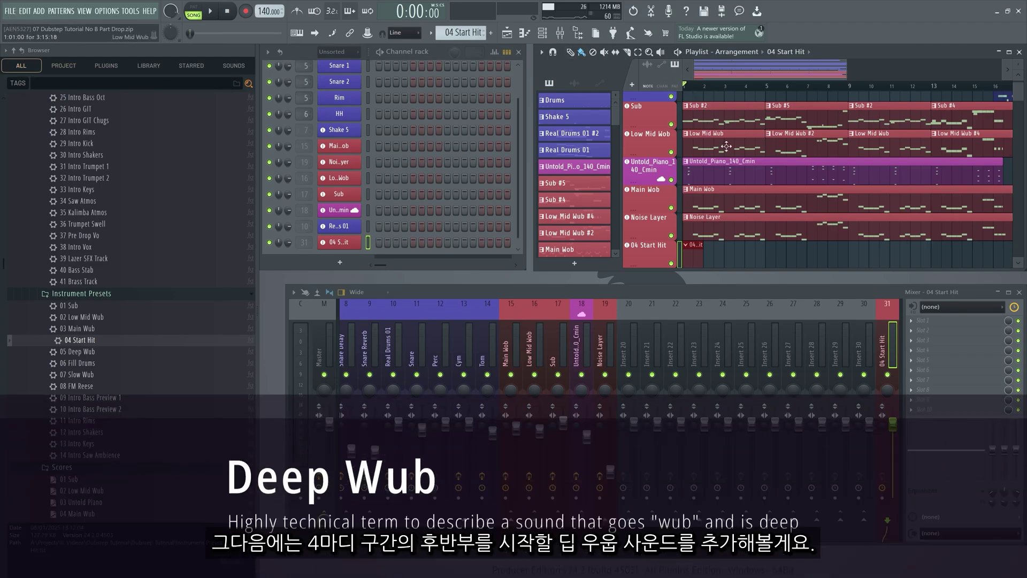
scroll(728, 155, "down", 1)
left_click_drag(61, 355, 111, 344)
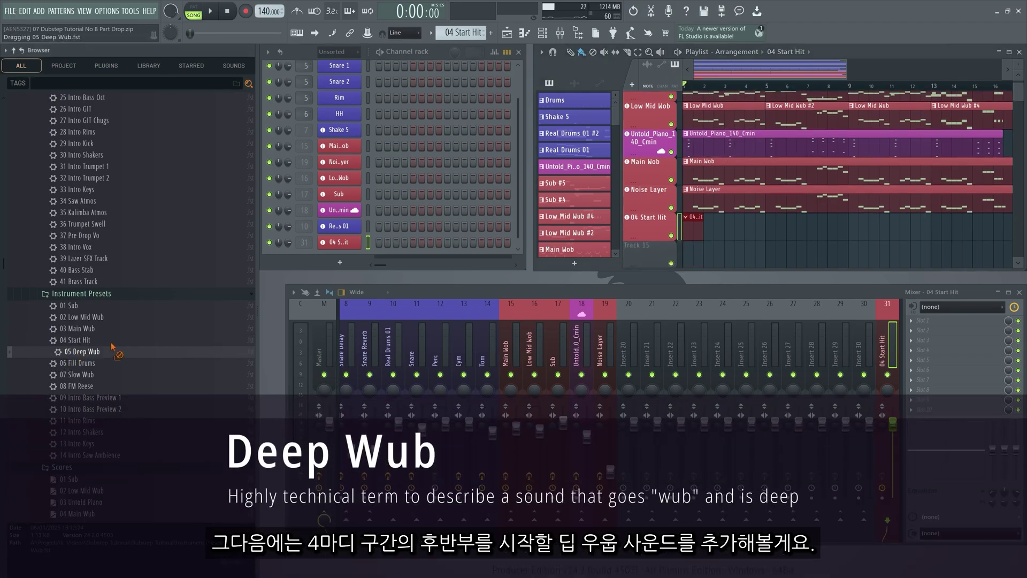
left_click_drag(653, 256, 654, 257)
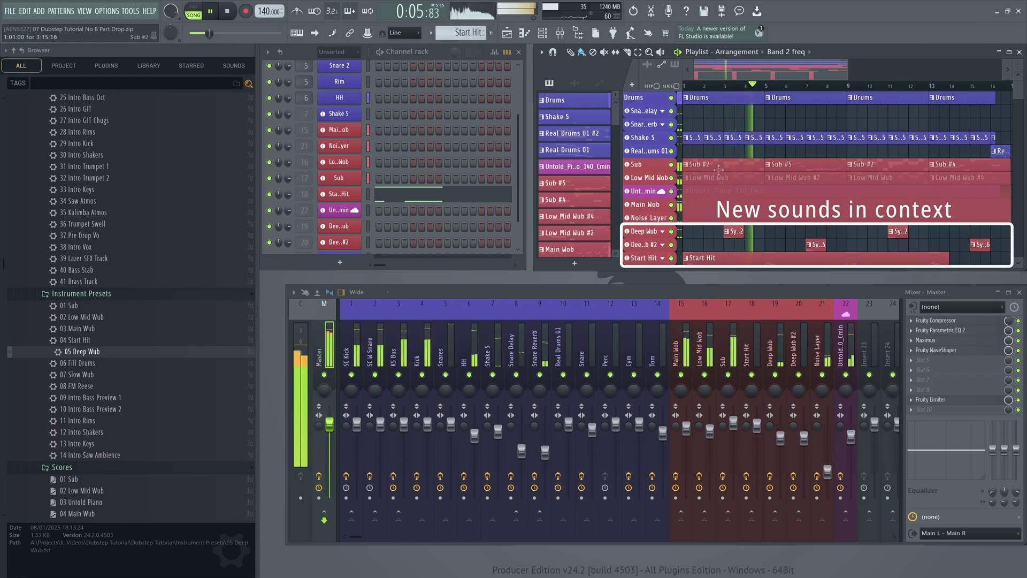
- Expand the Deep Wub playlist group and examine its Mix level automation clips
left_click(663, 232)
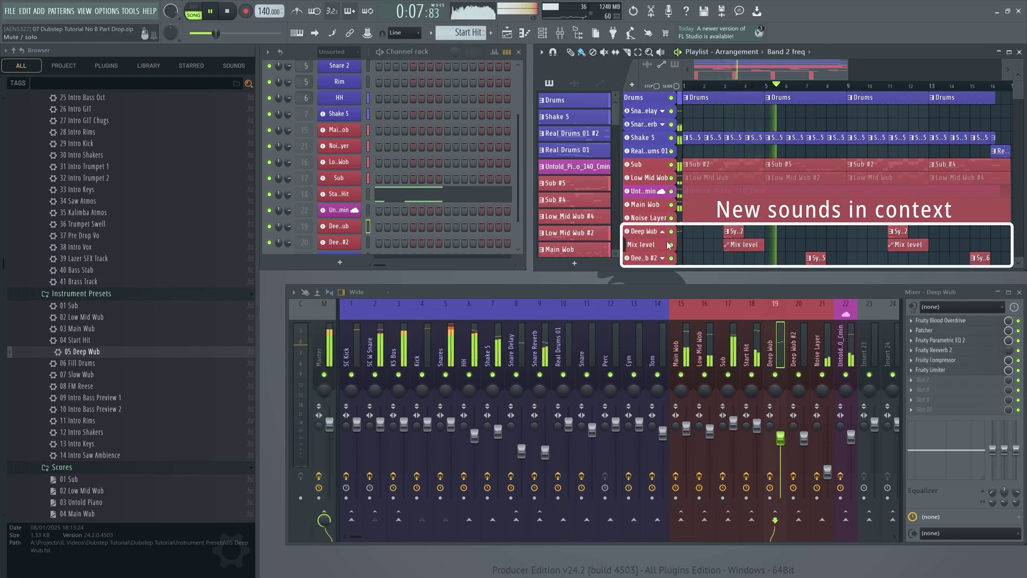
scroll(749, 240, "down", 2)
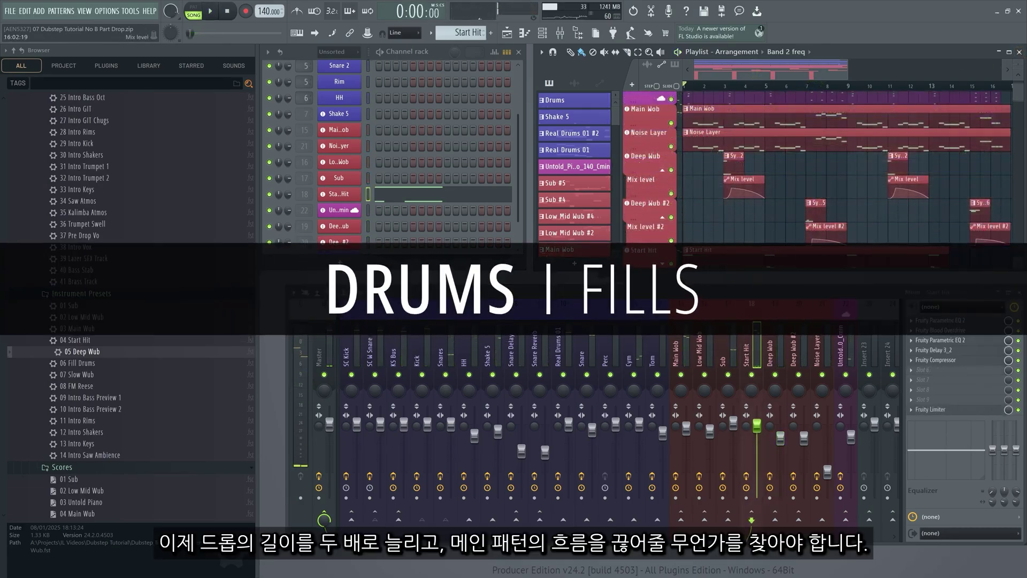
- Select all playlist clips and duplicate them horizontally from bar 17 to double the drop's length
scroll(745, 114, "up", 6)
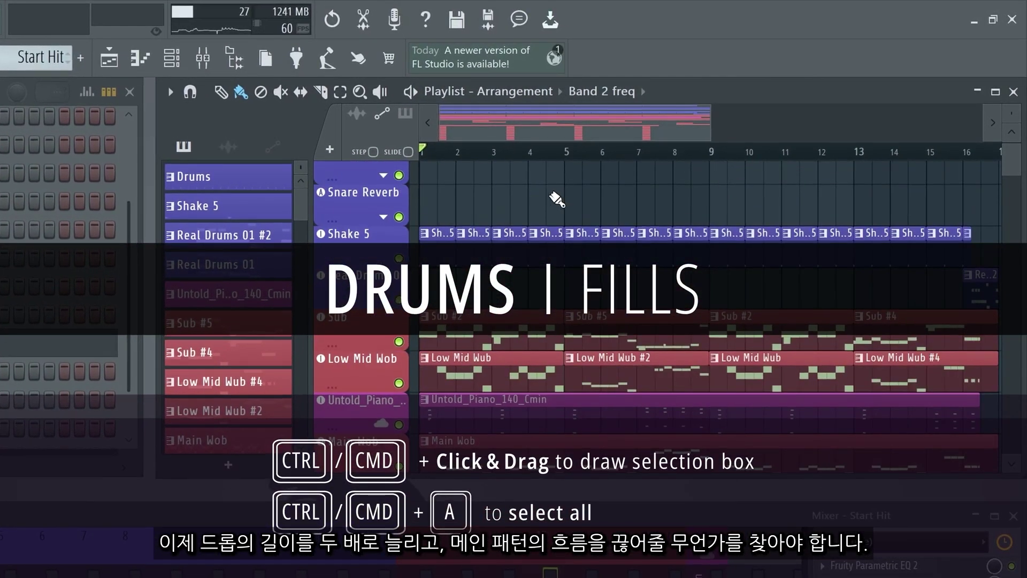
scroll(578, 177, "down", 3)
key("ctrl+a")
key("ctrl+b")
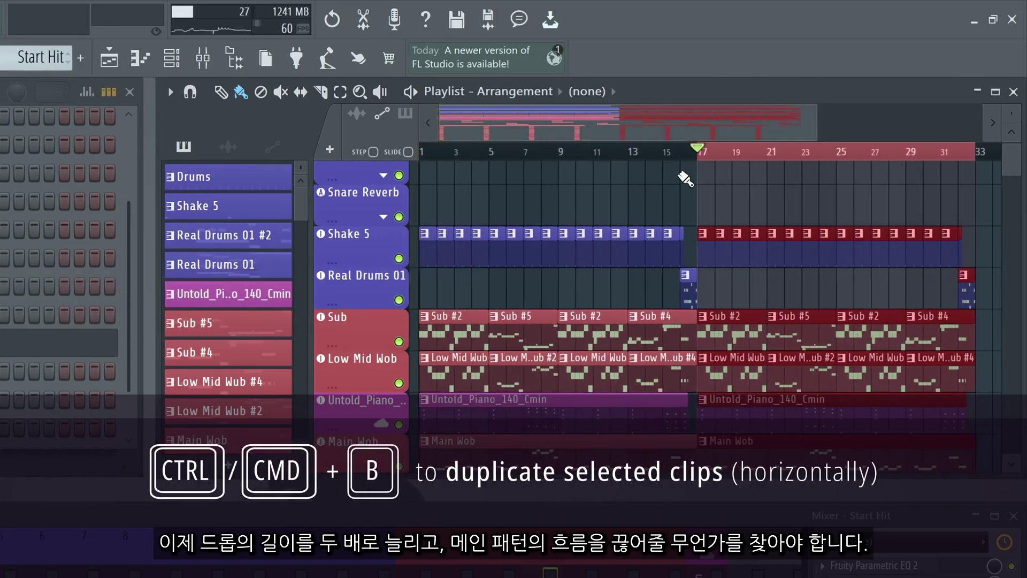
scroll(683, 182, "down", 3)
scroll(682, 193, "down", 3)
scroll(681, 193, "up", 1)
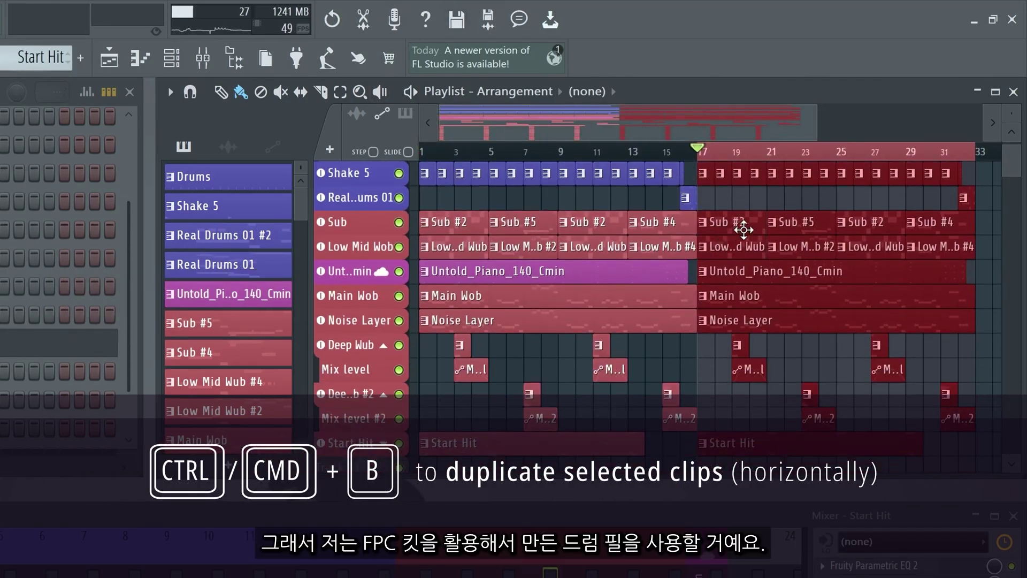
- Add the 06 Fill Drums preset on the empty track below Start Hit and check the Real Drums 01 FPC kit
scroll(774, 215, "down", 2)
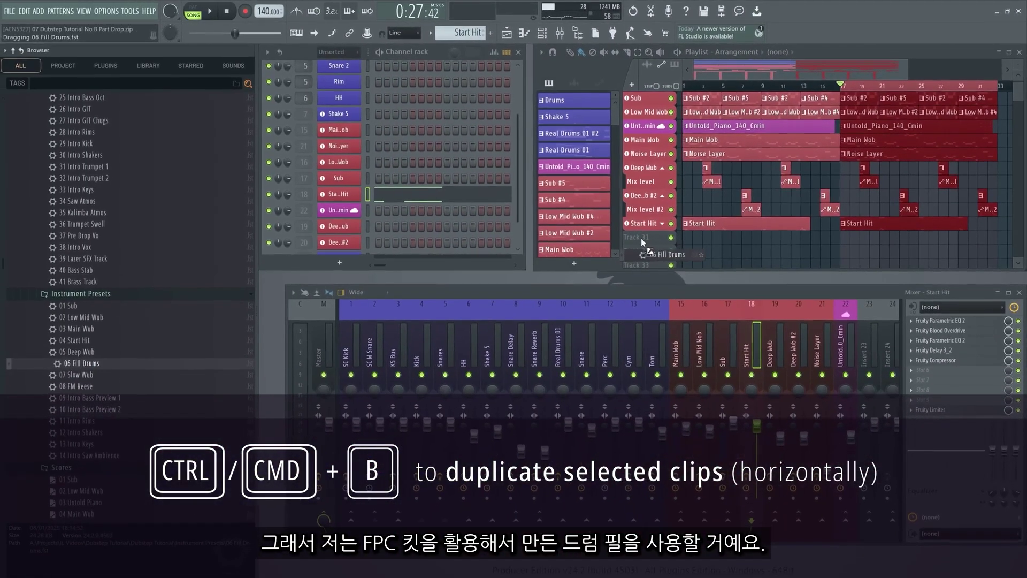
double_click(651, 130)
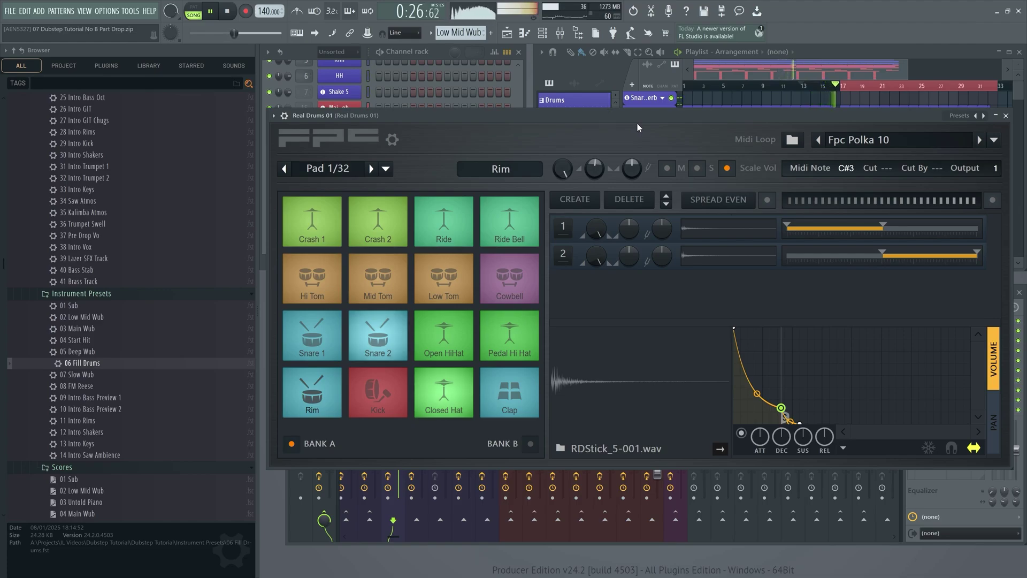
key("space")
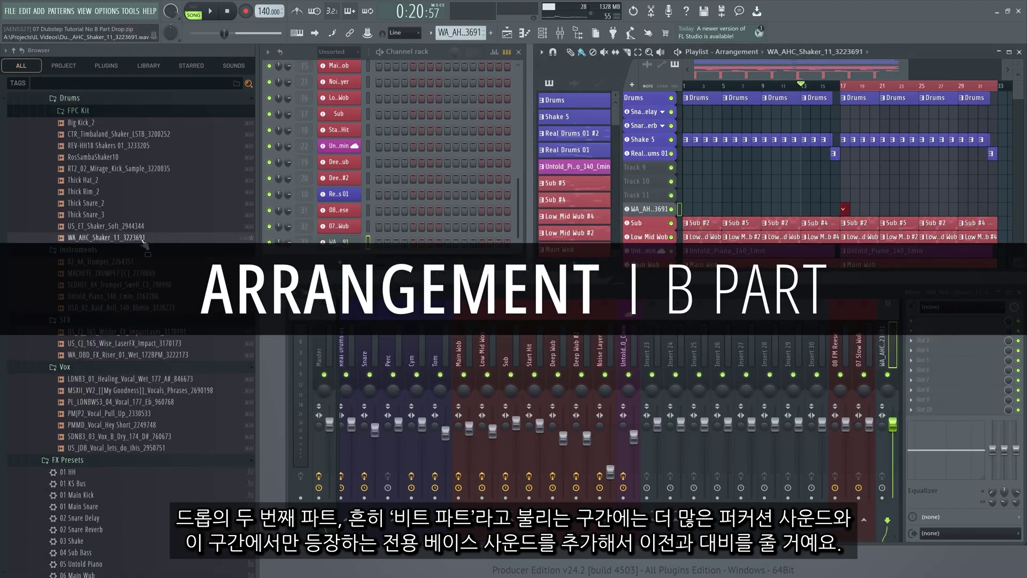
- Add the US_ET_Shaker_Soft and REV-HH18 Shakers 01 samples on empty tracks above Sub, and the 07 Slow Wub preset below Start Hit
left_click_drag(138, 227, 844, 195)
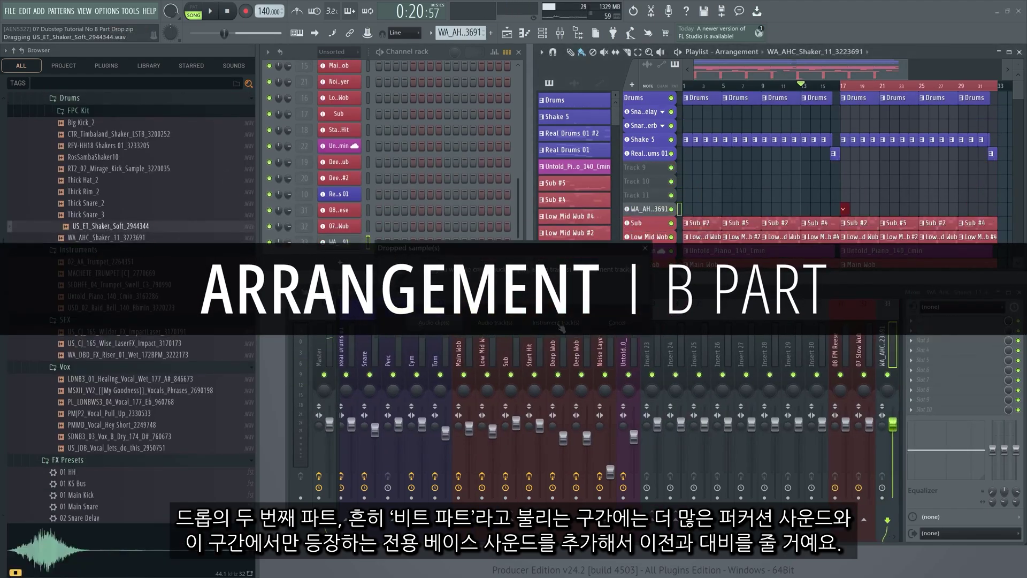
left_click(495, 322)
left_click(103, 169)
left_click_drag(119, 147, 650, 168)
left_click(558, 324)
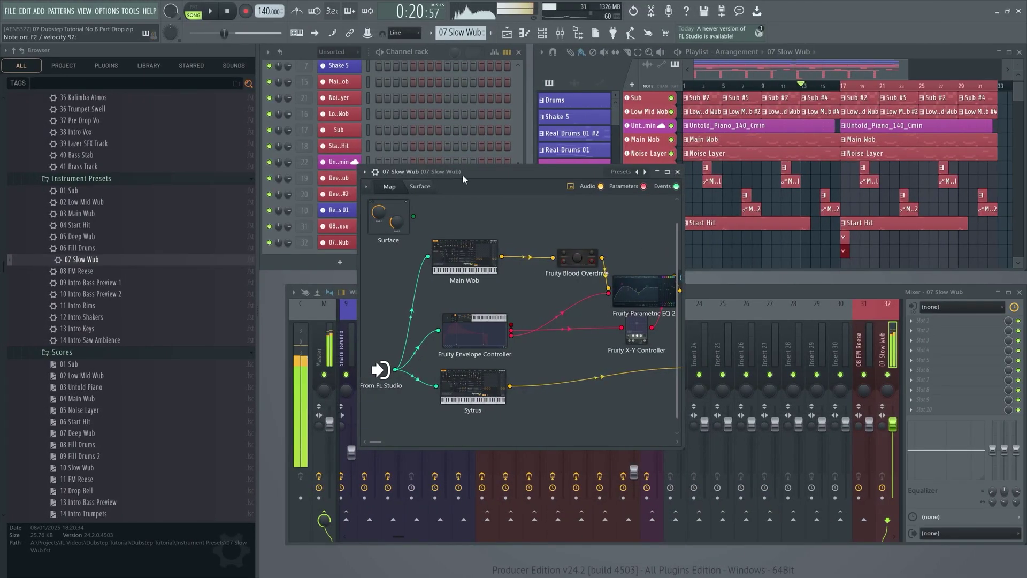
left_click(679, 174)
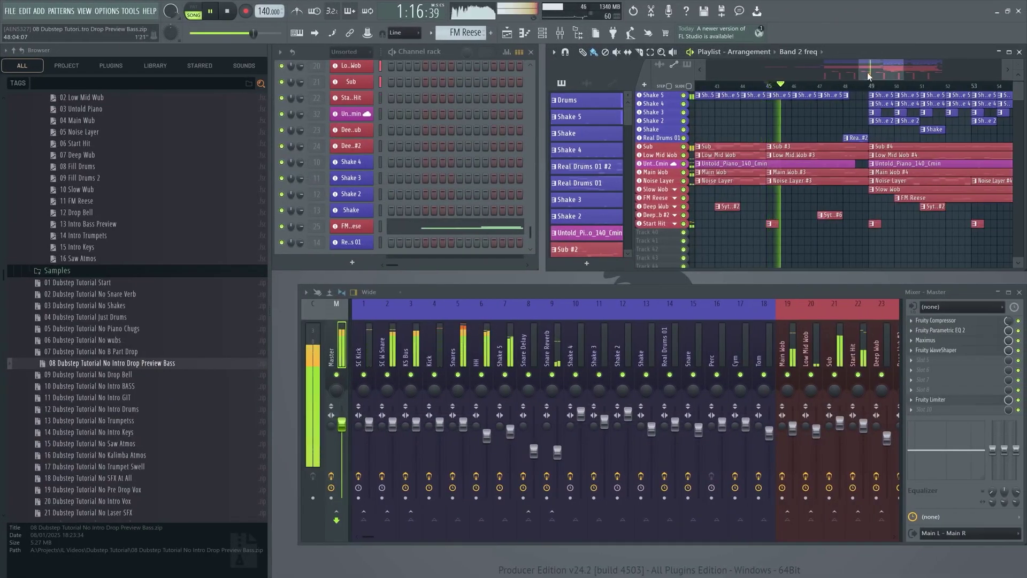
- Play through the sequenced B part of the drop around bars 49 to 61 and examine its percussion and bass clips
left_click_drag(868, 73, 892, 66)
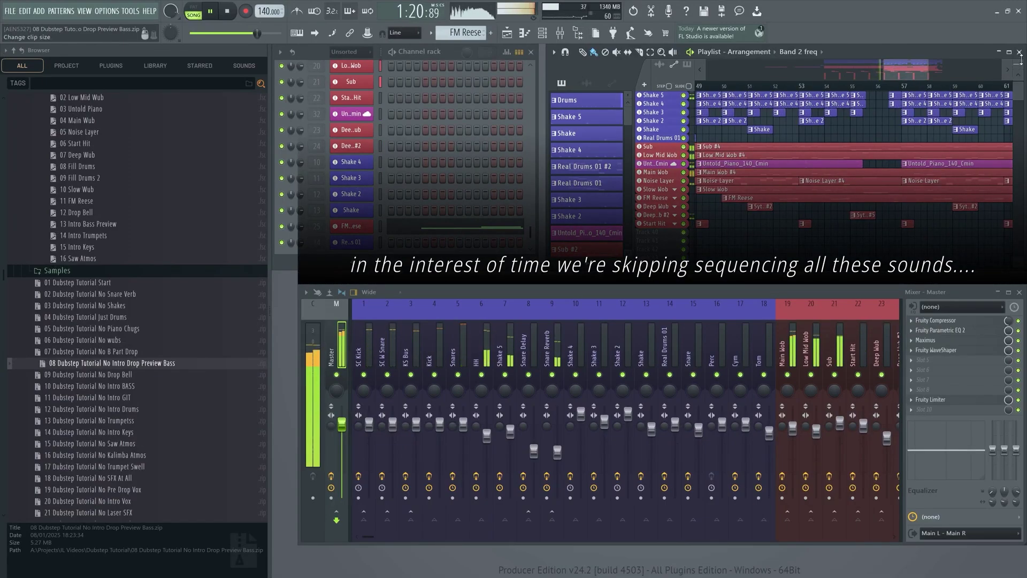
left_click_drag(1017, 65, 1014, 60)
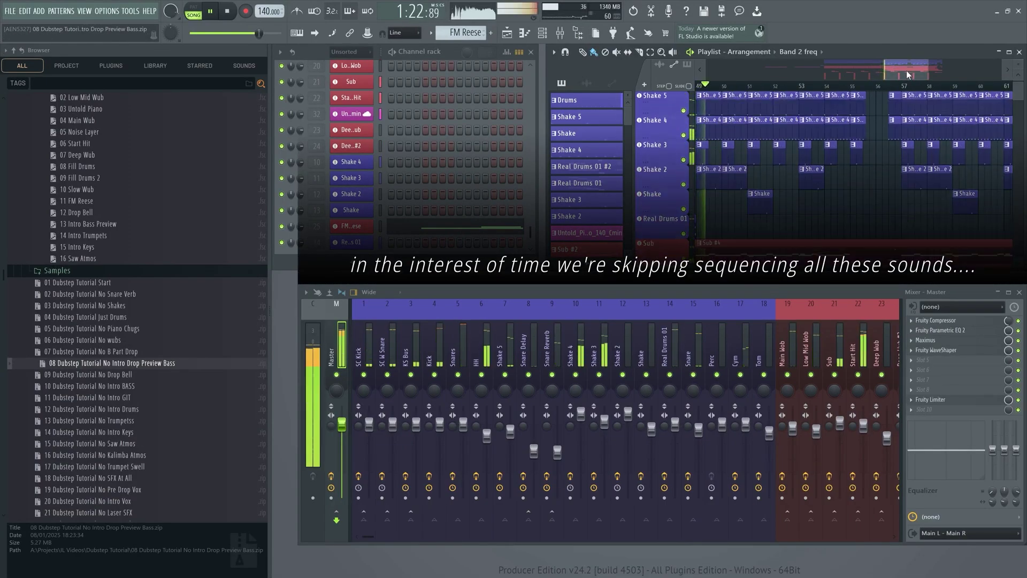
left_click_drag(906, 69, 904, 74)
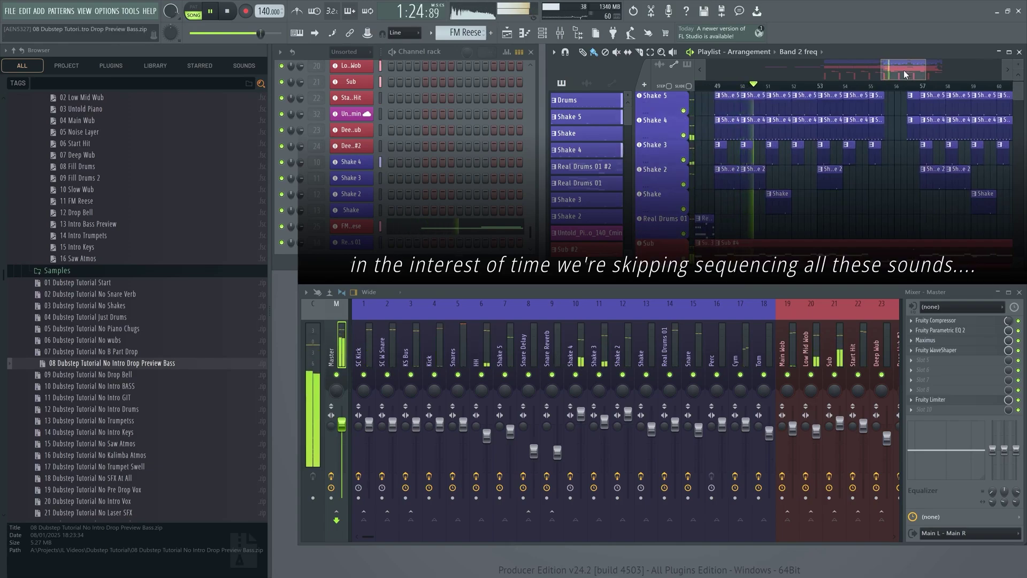
left_click_drag(903, 69, 923, 64)
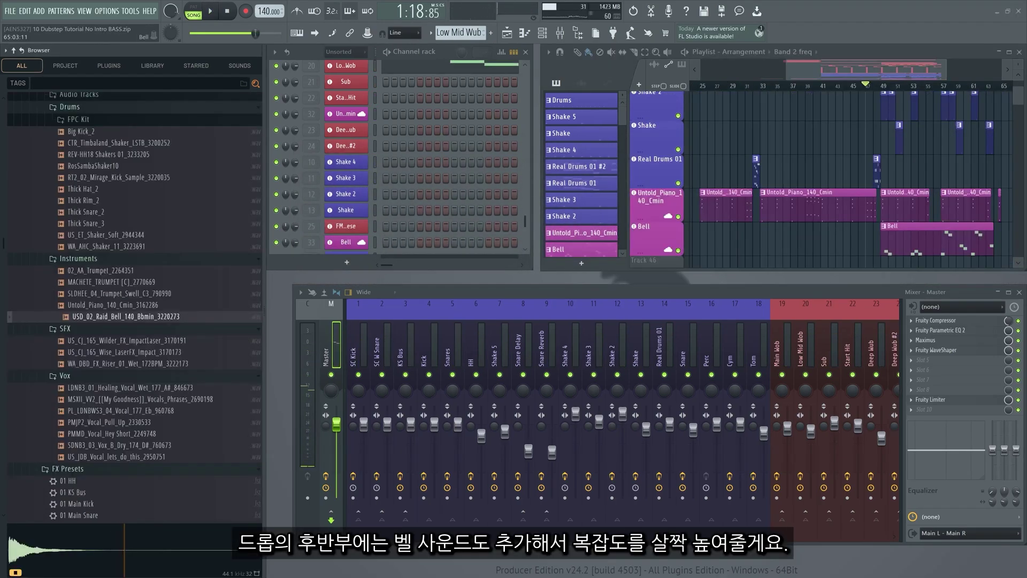
- Play the drop's second half with the Bell clip and bring up the Bell track in the mixer
left_click(131, 320)
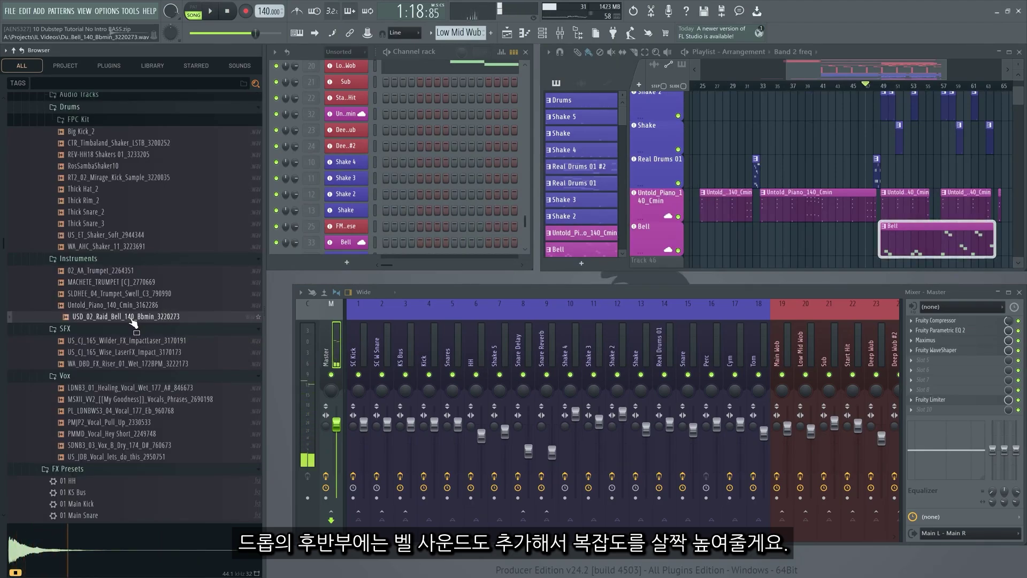
key("space")
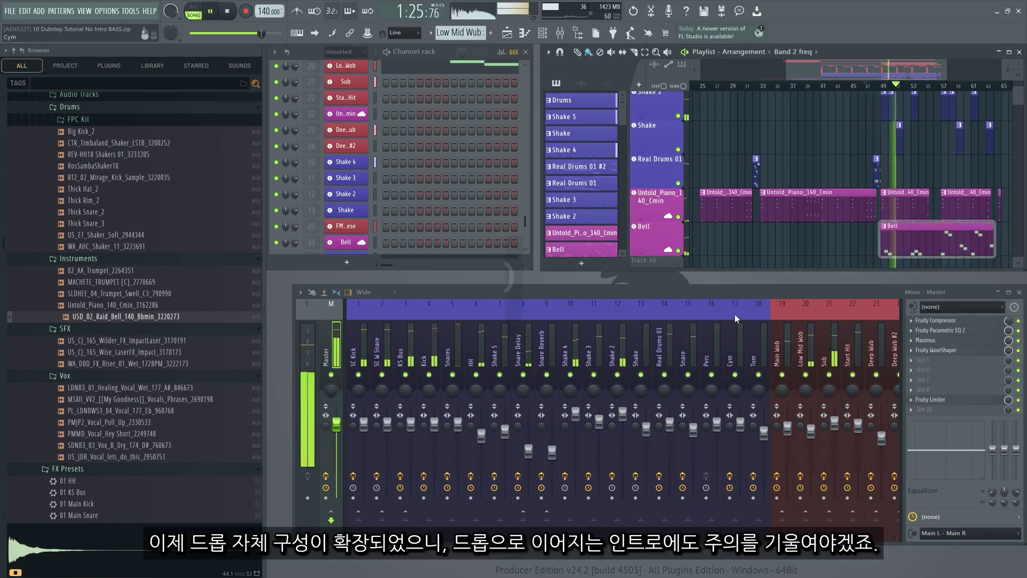
scroll(734, 313, "down", 10)
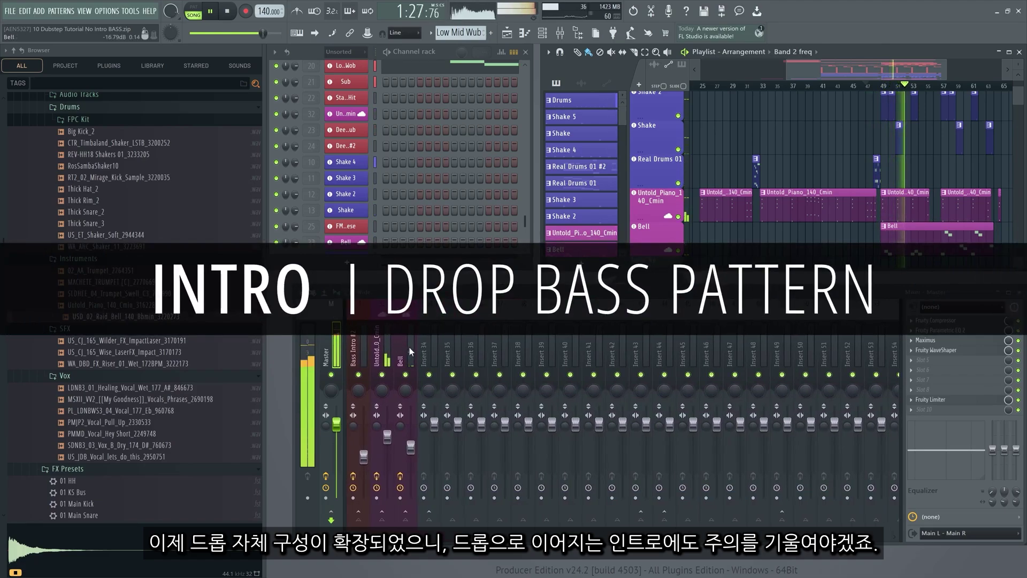
left_click(409, 348)
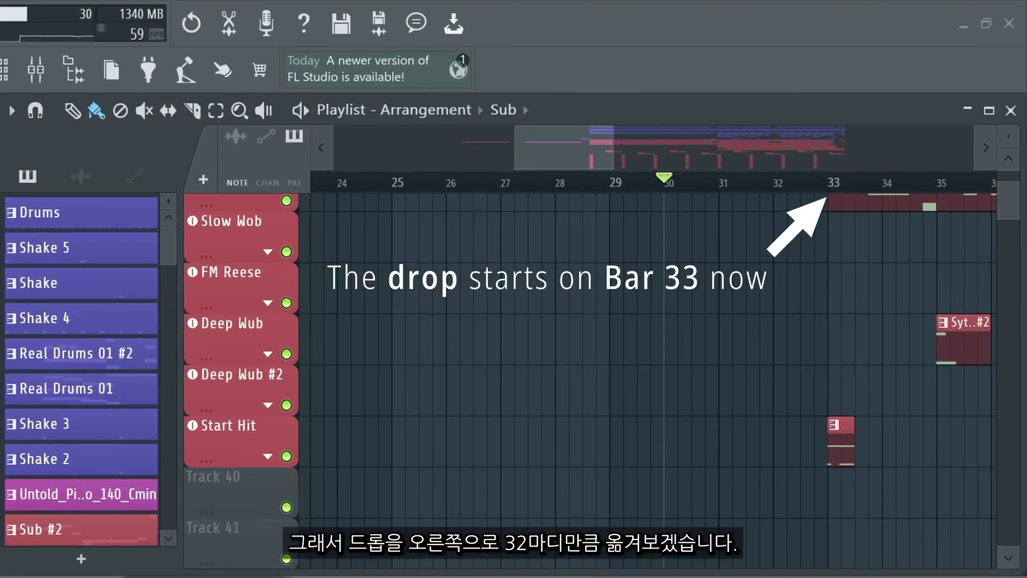
- Add the 09 Intro Bass Preview 1 preset on the empty track below Start Hit and listen to the bass intro
left_click_drag(136, 540, 215, 491)
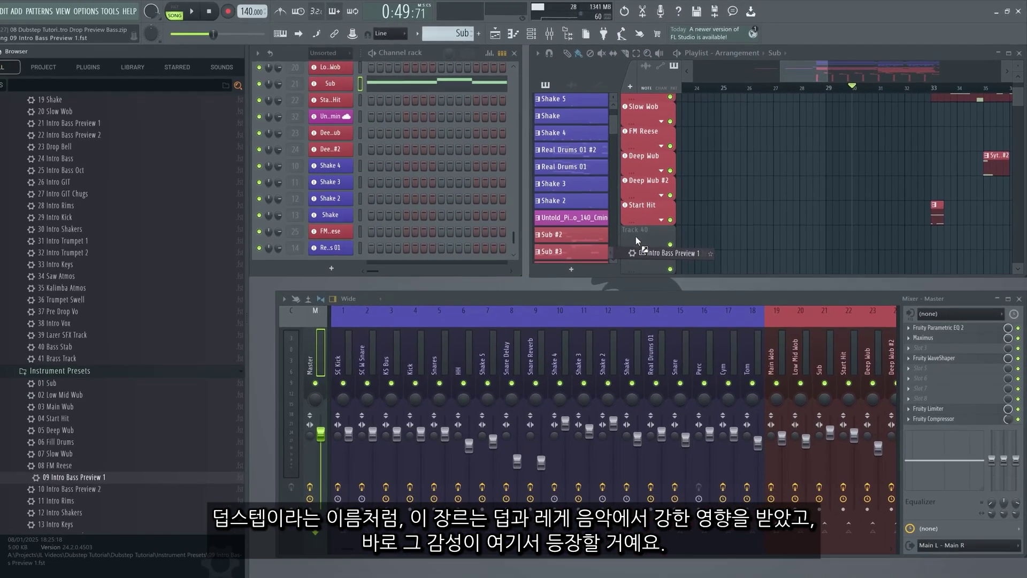
left_click_drag(636, 236, 644, 232)
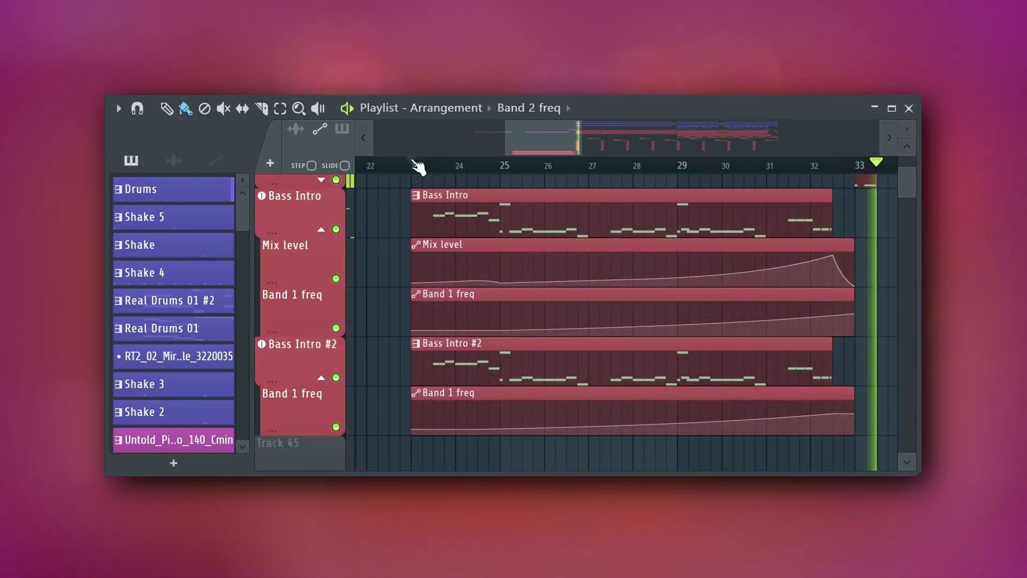
key("space")
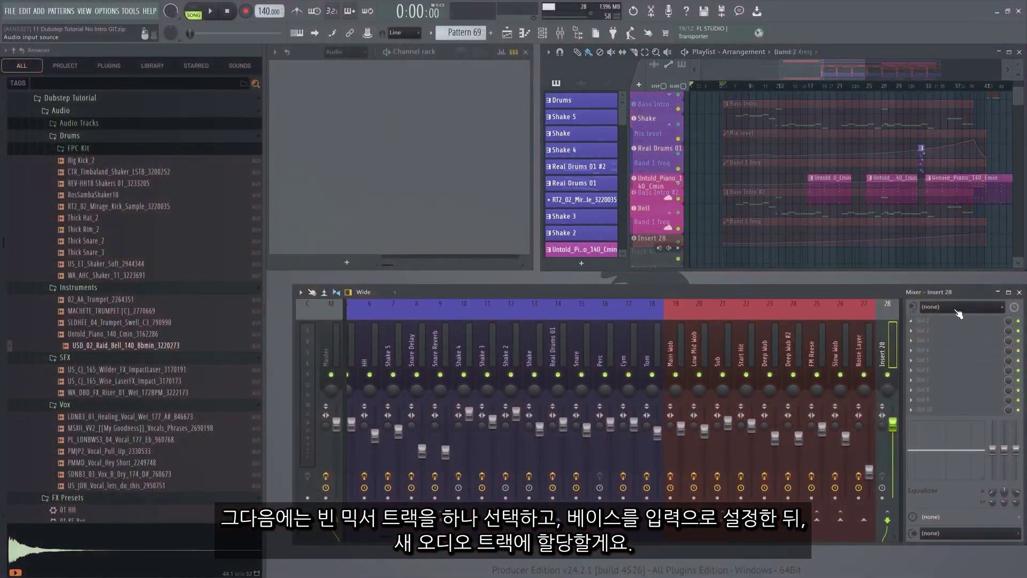
- Set the audio input of the empty mixer track Insert 28 to the mono Bass input
left_click(957, 307)
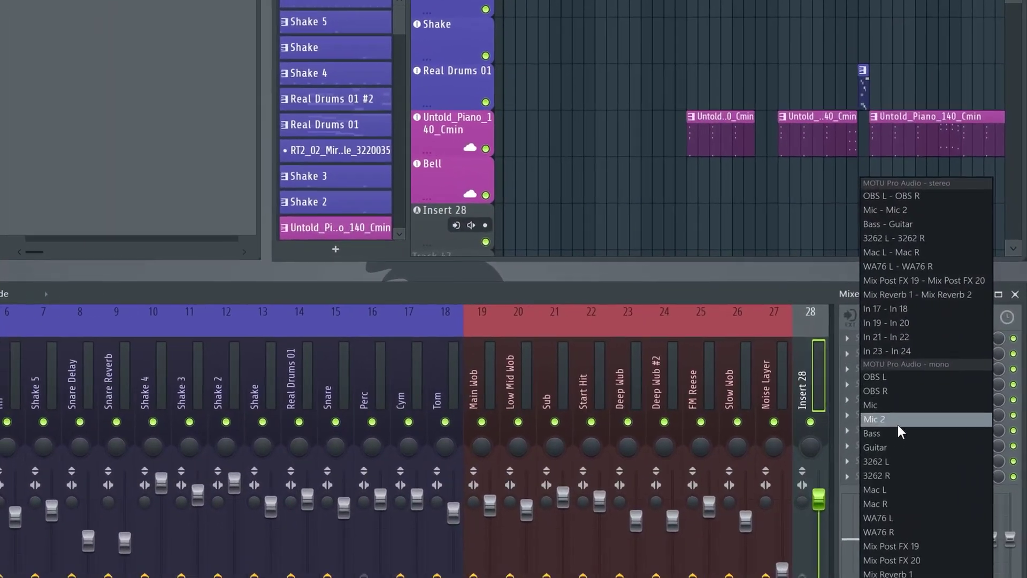
left_click(945, 375)
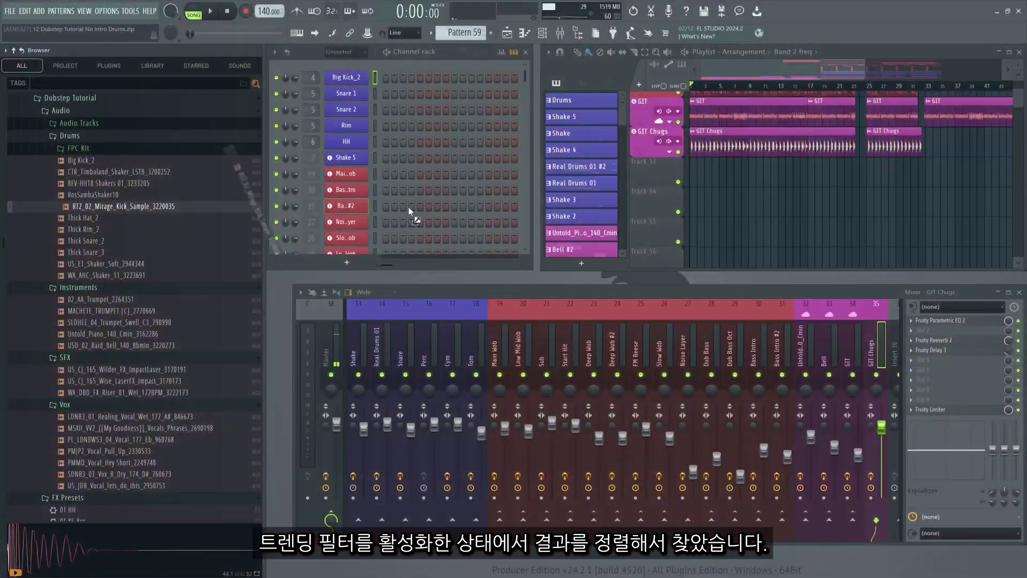
- Add the RT2_02_Mirage_Kick, SLDHEE_04_Trumpet_Swell, MACHETE_TRUMPET [C] and 02_AA_Trumpet samples as instrument tracks on empty tracks below GIT Chugs
left_click_drag(409, 207, 633, 218)
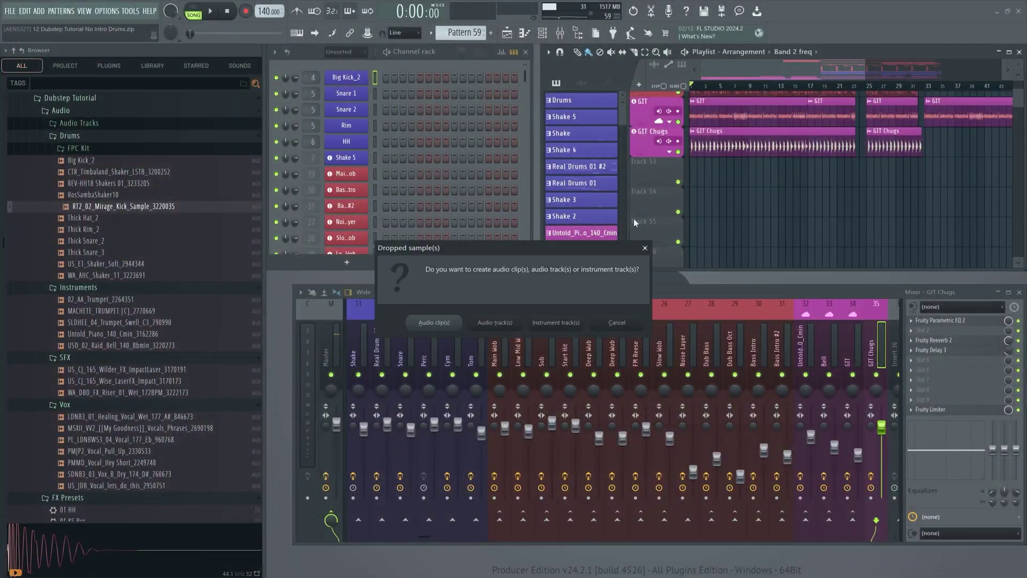
left_click(548, 318)
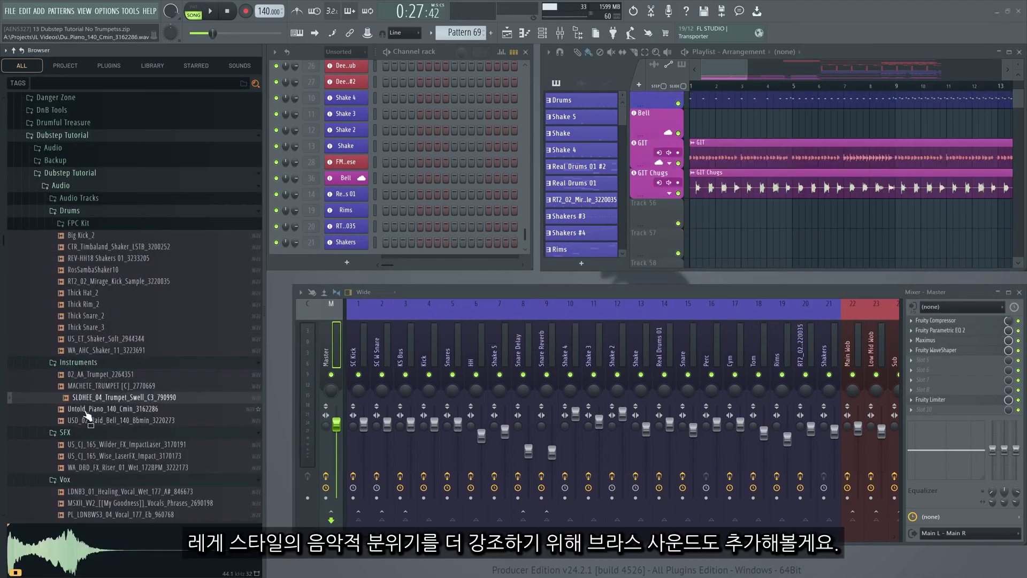
left_click_drag(97, 402, 654, 211)
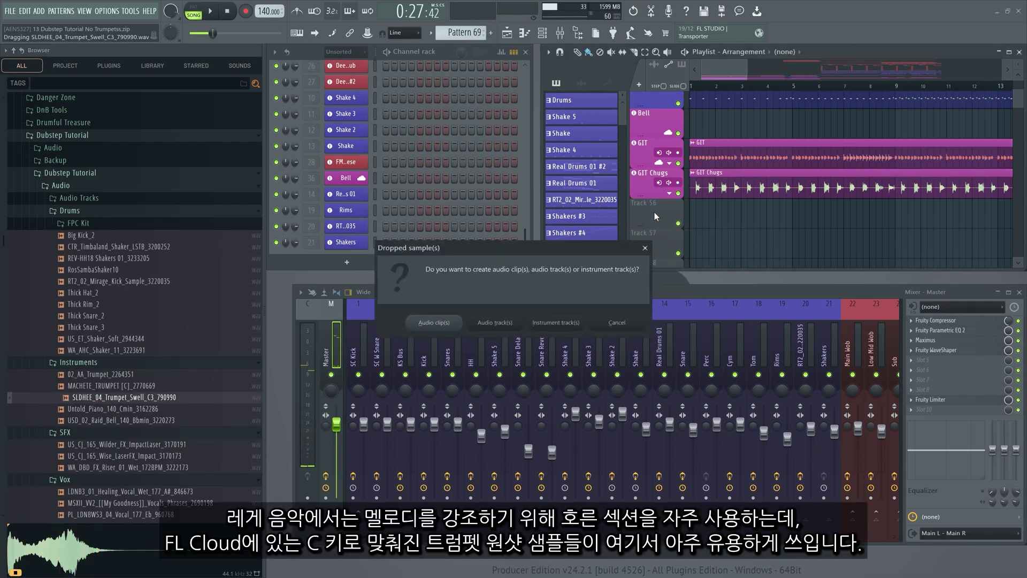
left_click(556, 324)
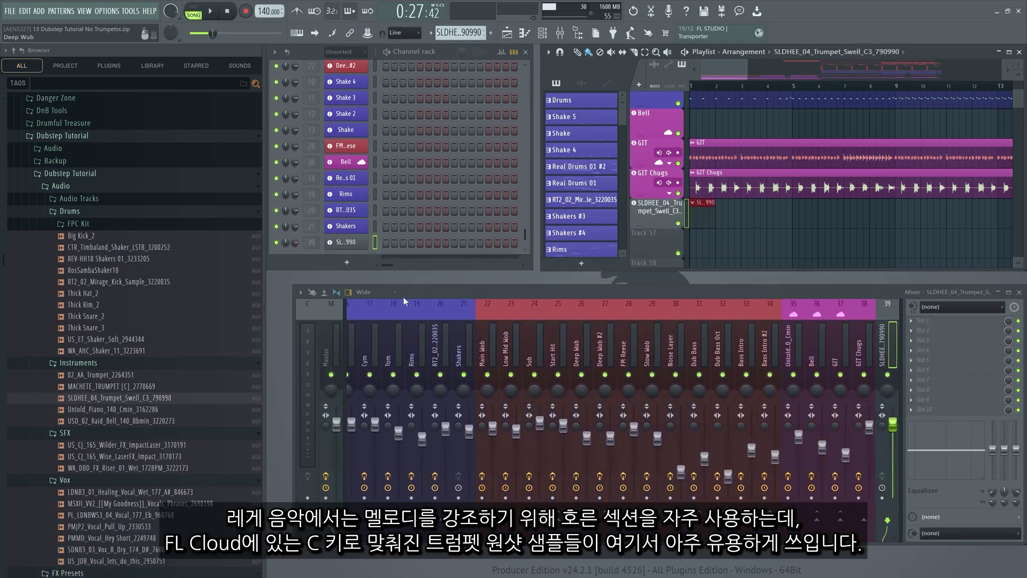
left_click_drag(153, 388, 644, 241)
left_click(557, 323)
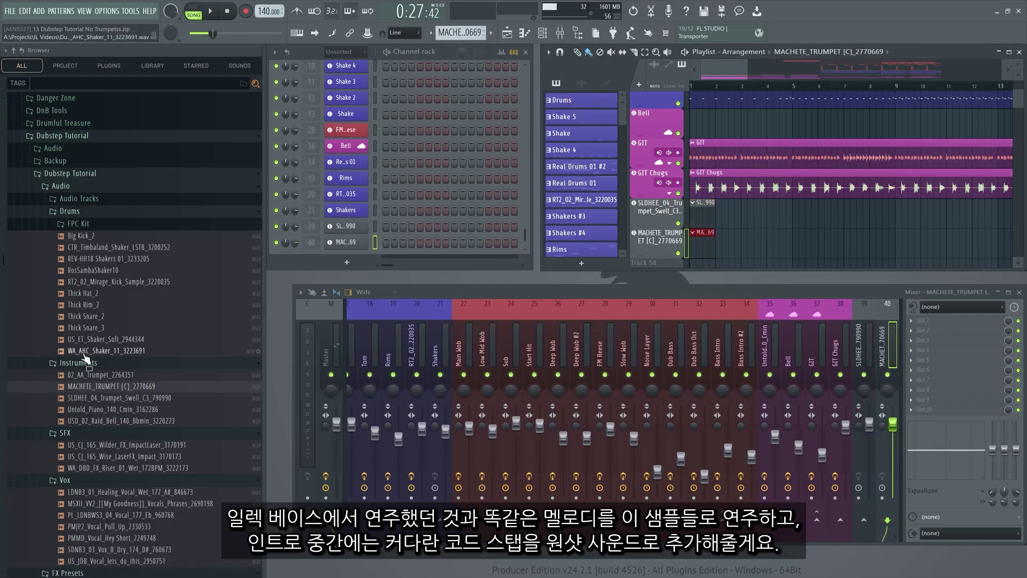
left_click_drag(80, 376, 650, 265)
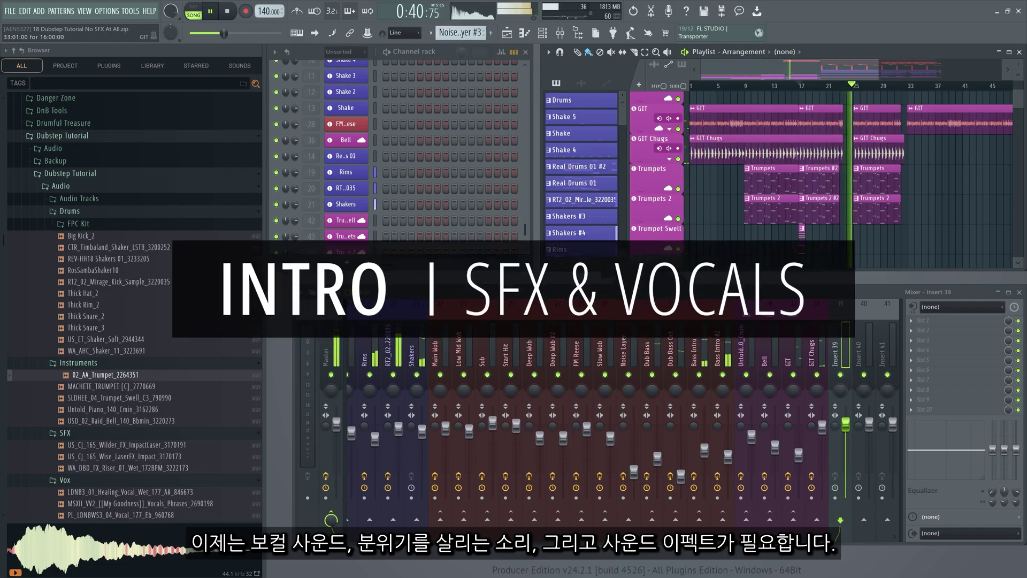
- Select the Kalimba Atmos audio in the browser and listen to the intro with the Saw Atmos and Kalimba Atmos layers
key("space")
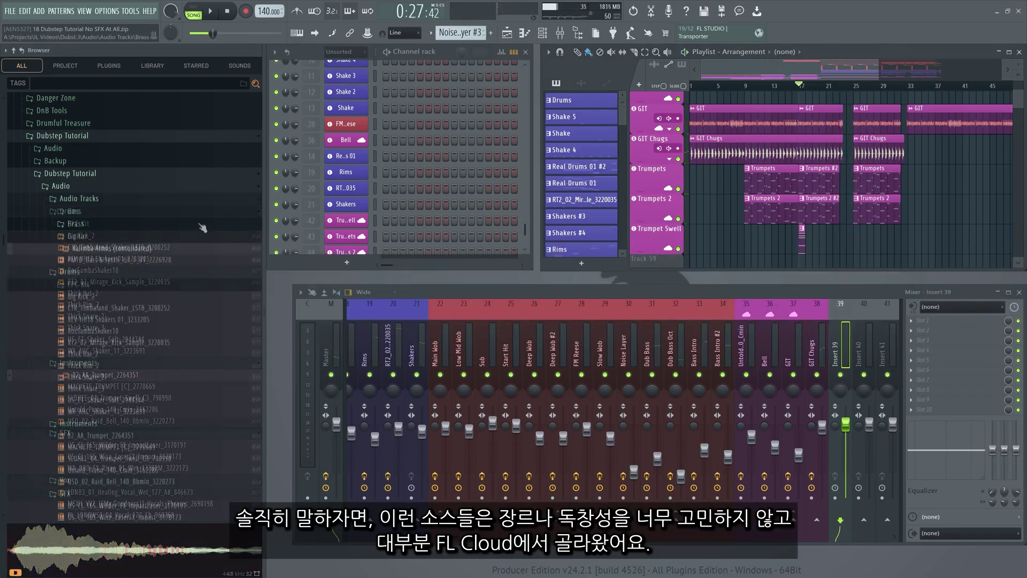
left_click(108, 248)
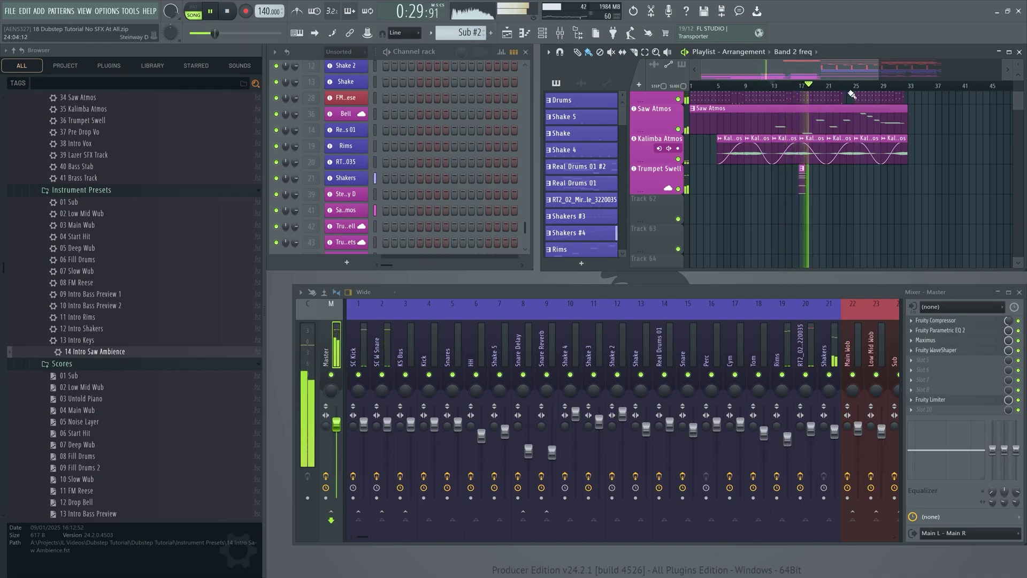
key("space")
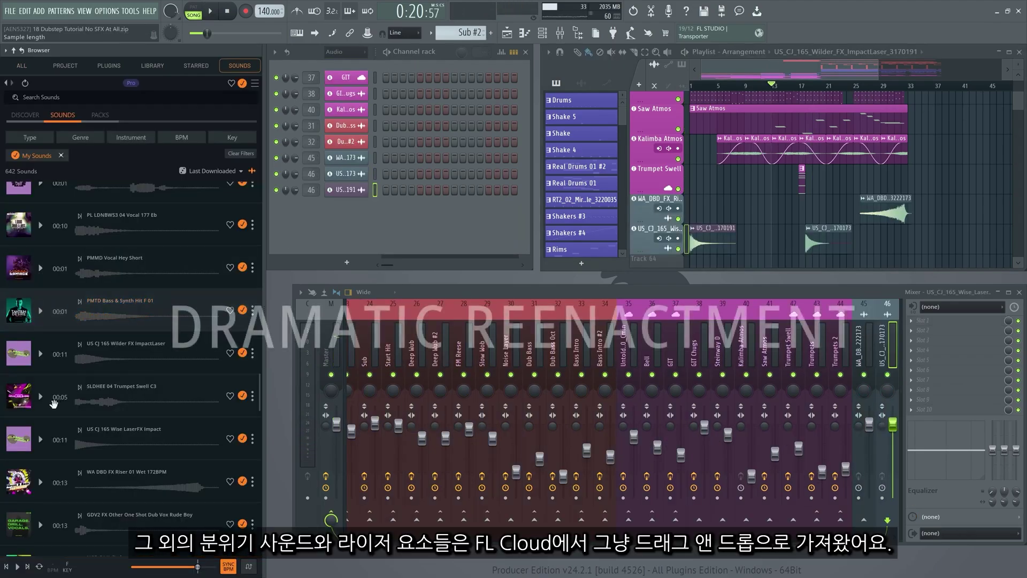
- Preview both US CJ 165 laser impacts, delete their playlist clips and place US CJ 165 Wilder FX ImpactLaser at bar 1 on the impact track
left_click(38, 354)
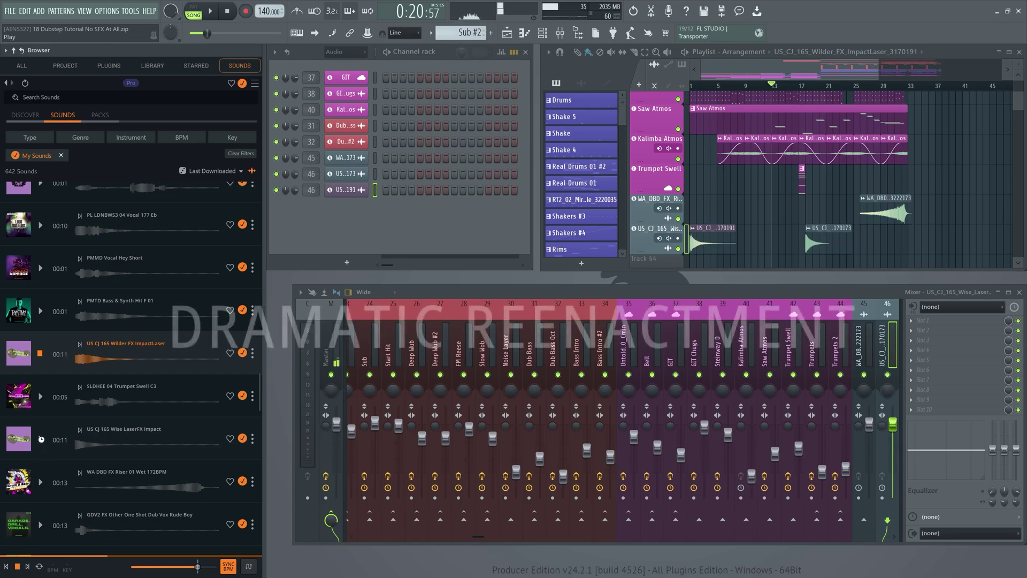
left_click(41, 442)
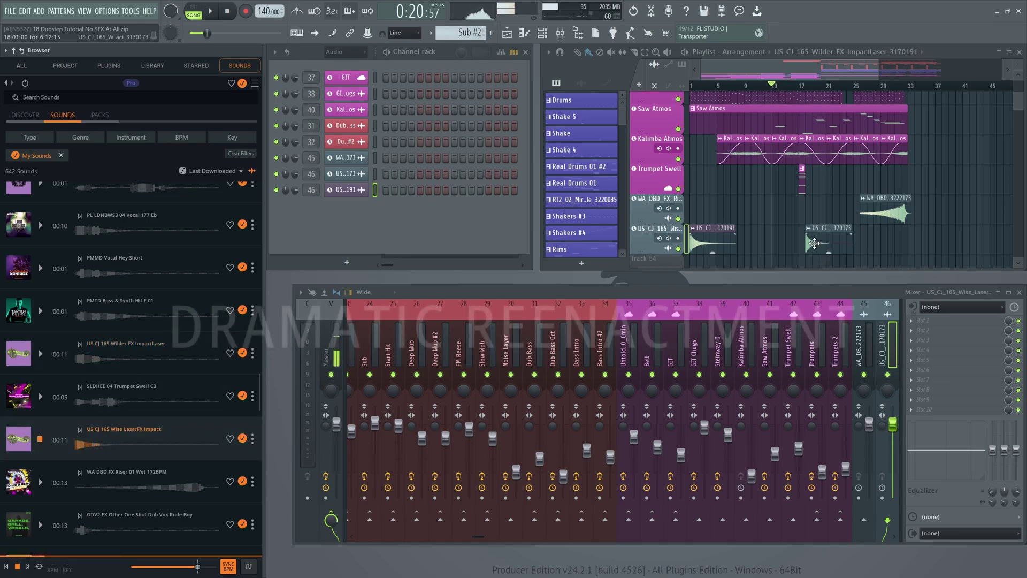
right_click(814, 243)
right_click(719, 244)
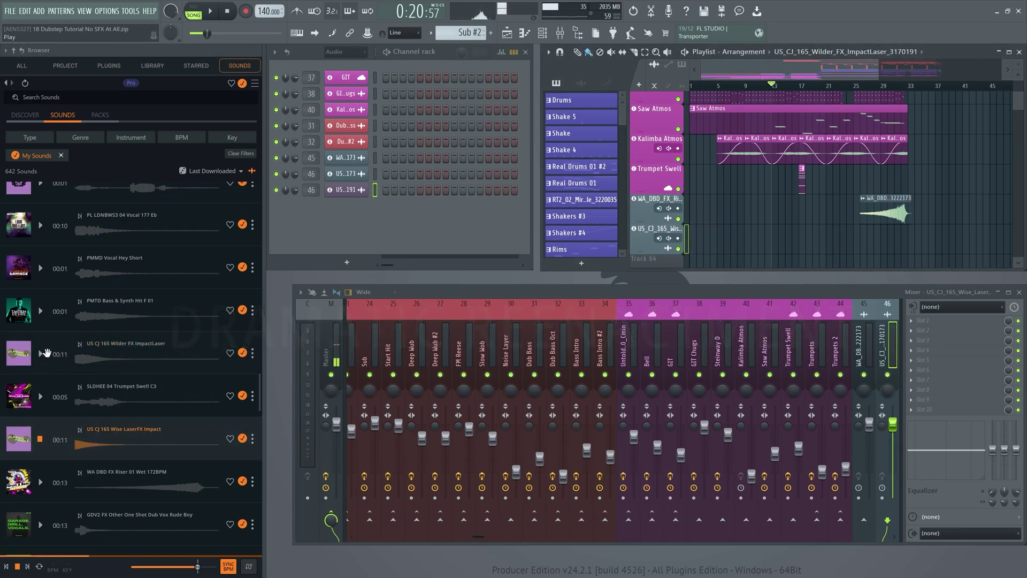
left_click_drag(63, 360, 677, 249)
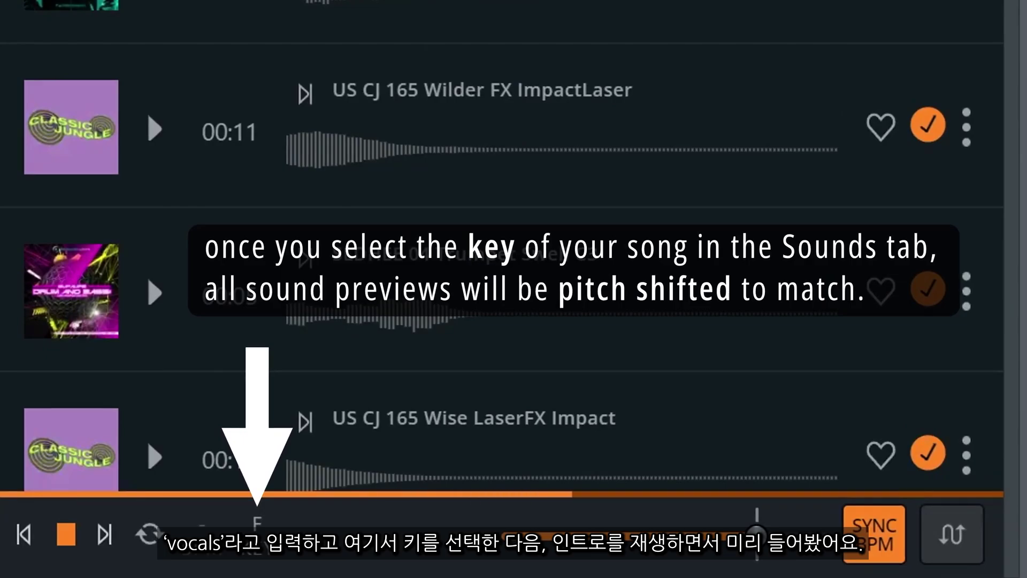
- Audition the downloaded trumpet and vocal sounds, from 38 Trumpet MT1 09 through 02 AA Trumpet to SDNB3 03 Vox B Dry
scroll(514, 268, "down", 5)
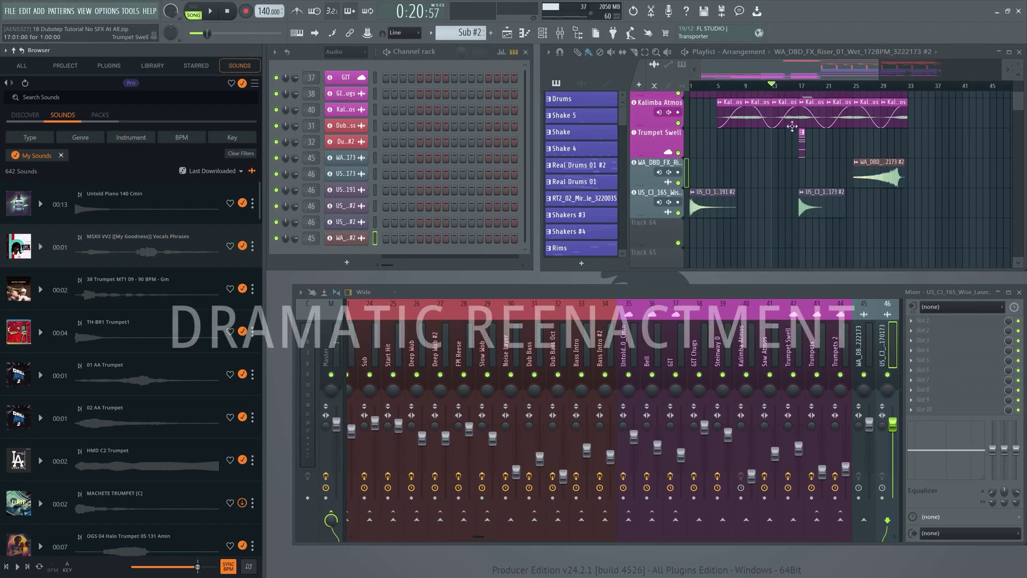
left_click_drag(764, 75, 793, 75)
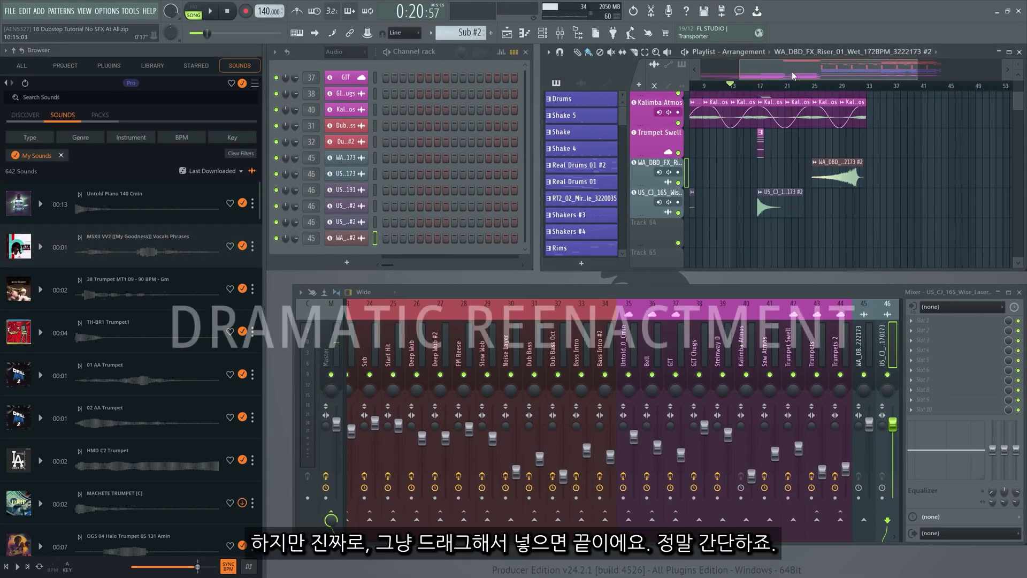
left_click(40, 290)
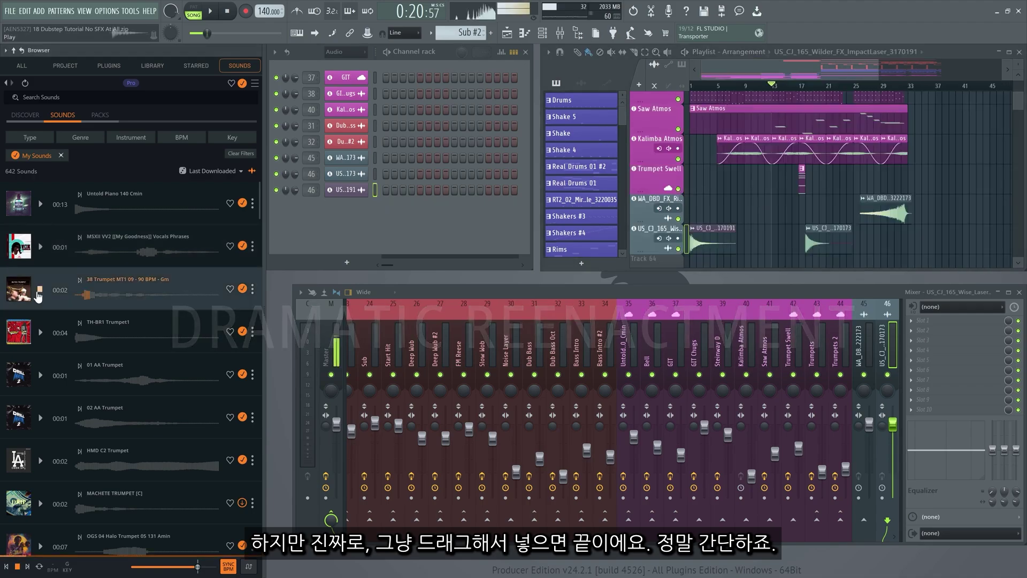
left_click(40, 333)
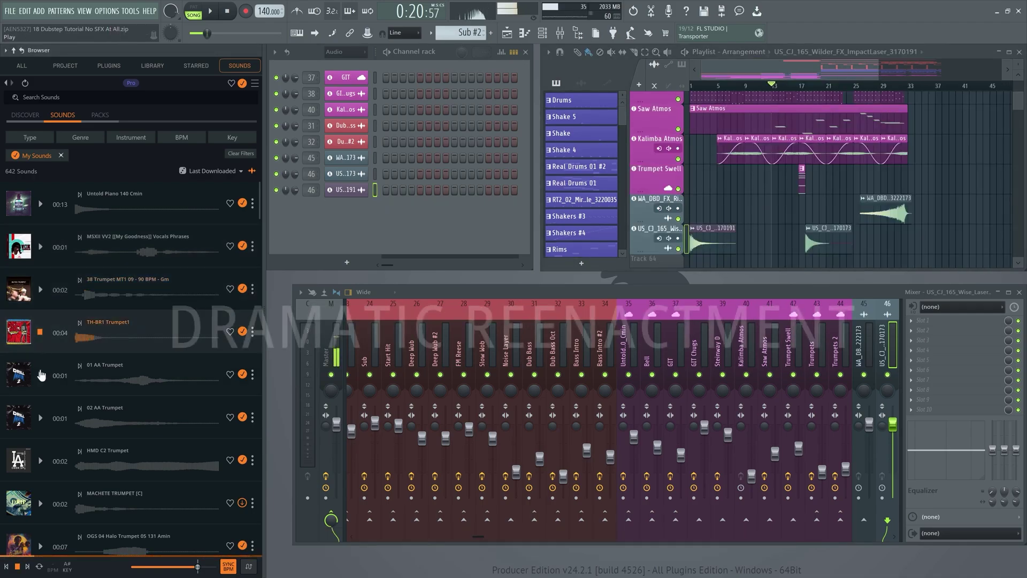
left_click(41, 375)
scroll(49, 374, "down", 2)
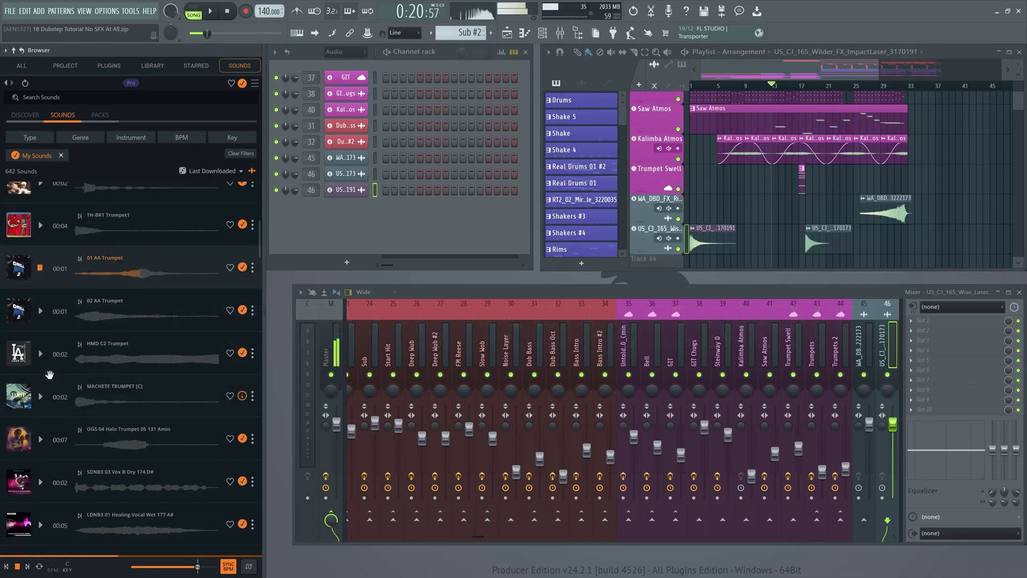
left_click(40, 310)
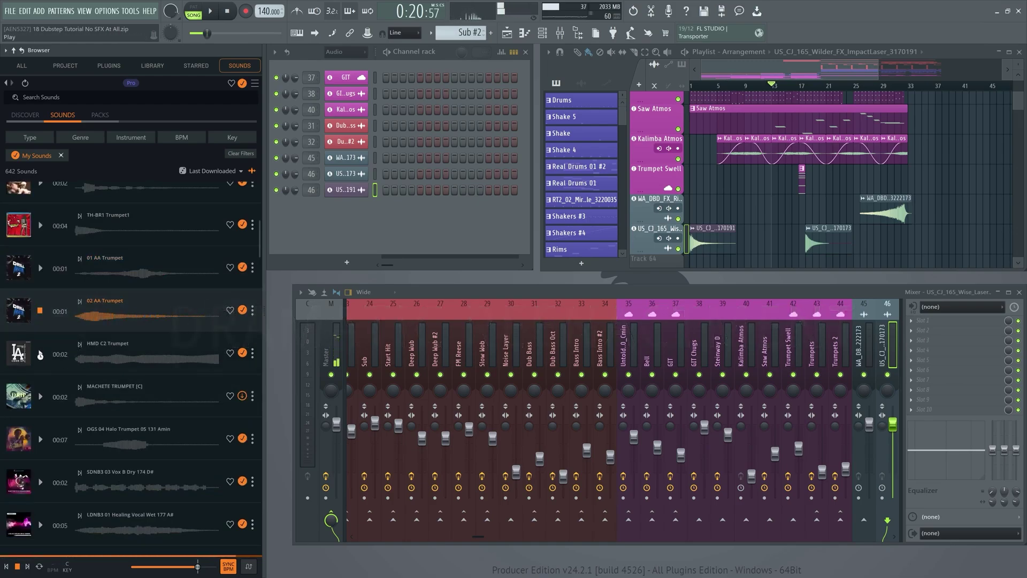
scroll(43, 364, "down", 2)
left_click(40, 376)
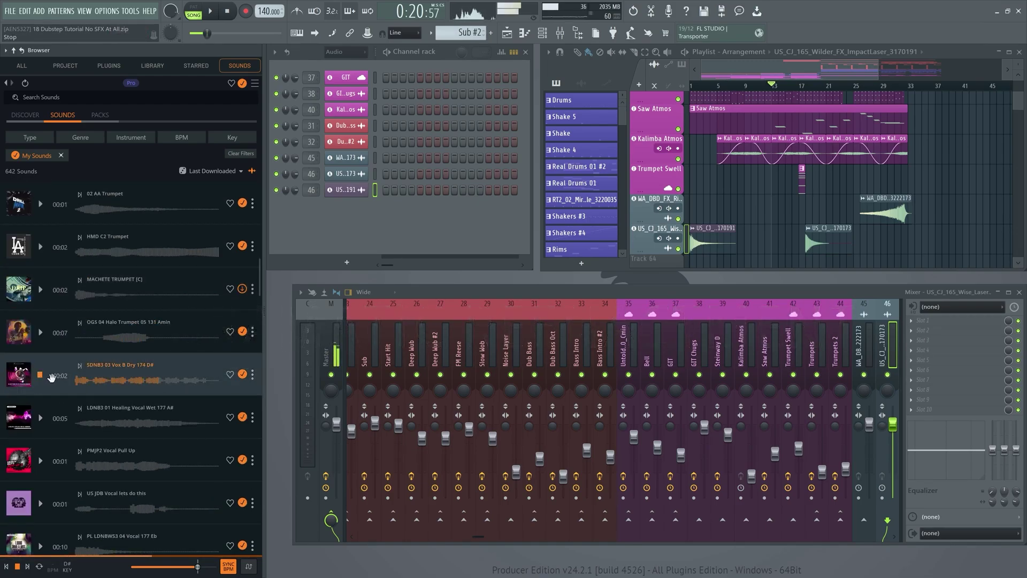
scroll(101, 387, "down", 2)
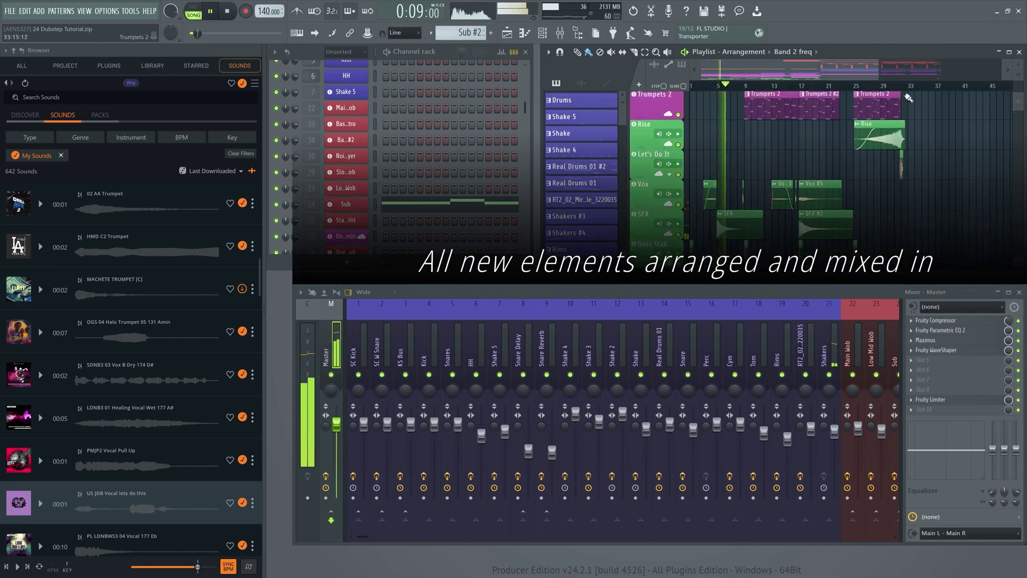
- Play the full arrangement from intro into drop and examine the Vox, SFX, Bass Stab and Brass tracks and their mixer levels
left_click_drag(878, 77, 942, 81)
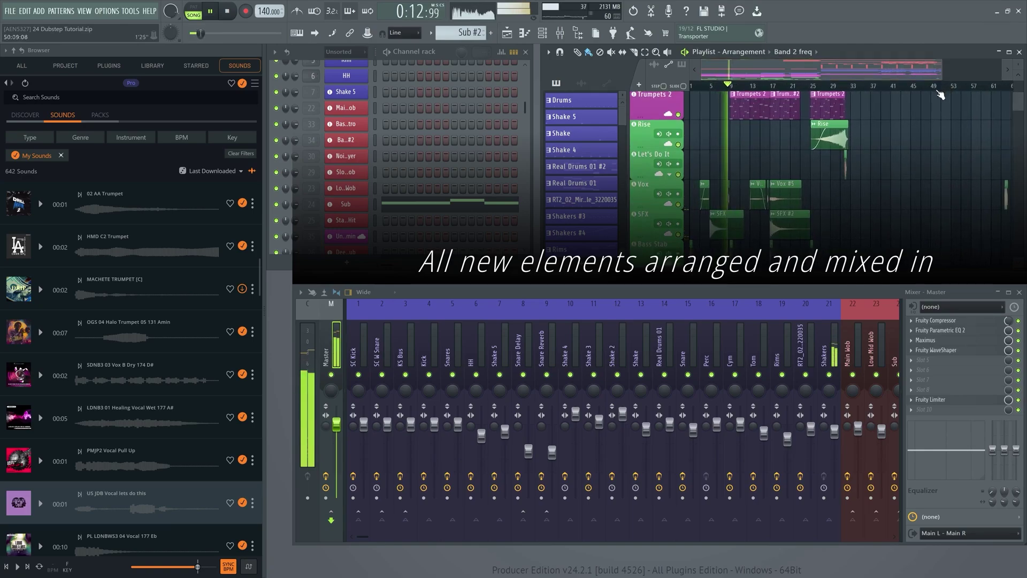
scroll(880, 133, "down", 1)
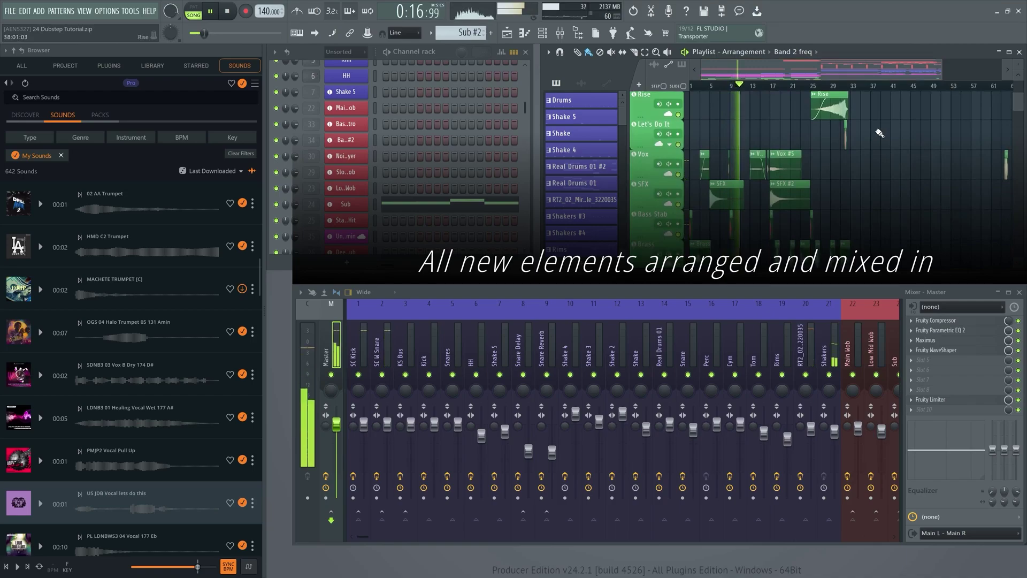
scroll(880, 133, "down", 1)
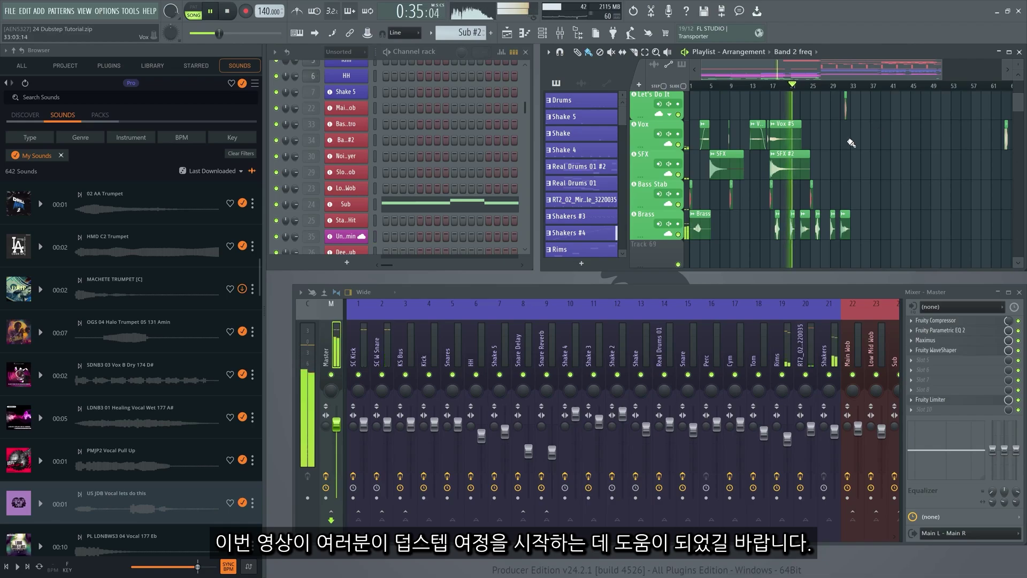
left_click(687, 229)
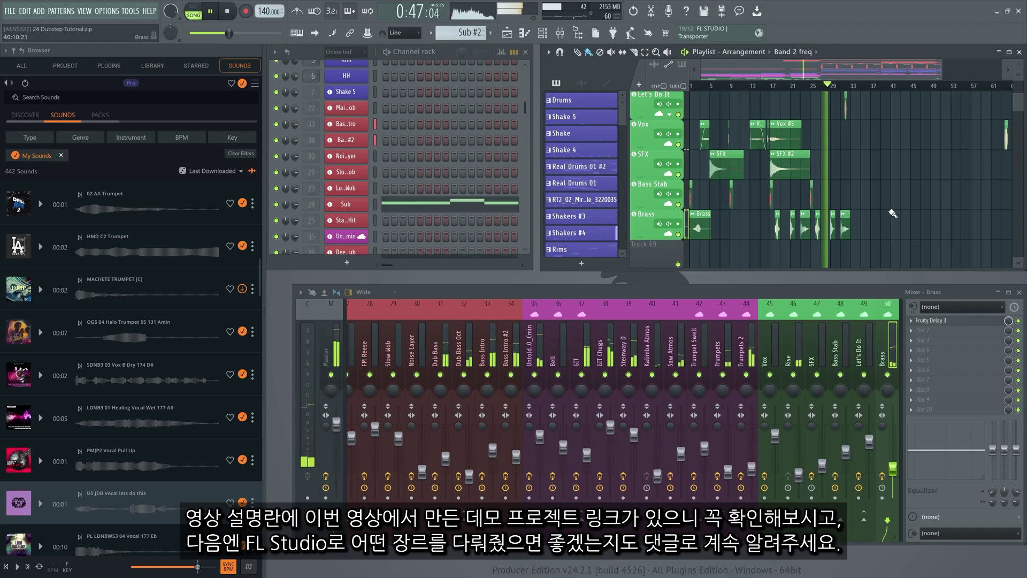
scroll(898, 206, "up", 2)
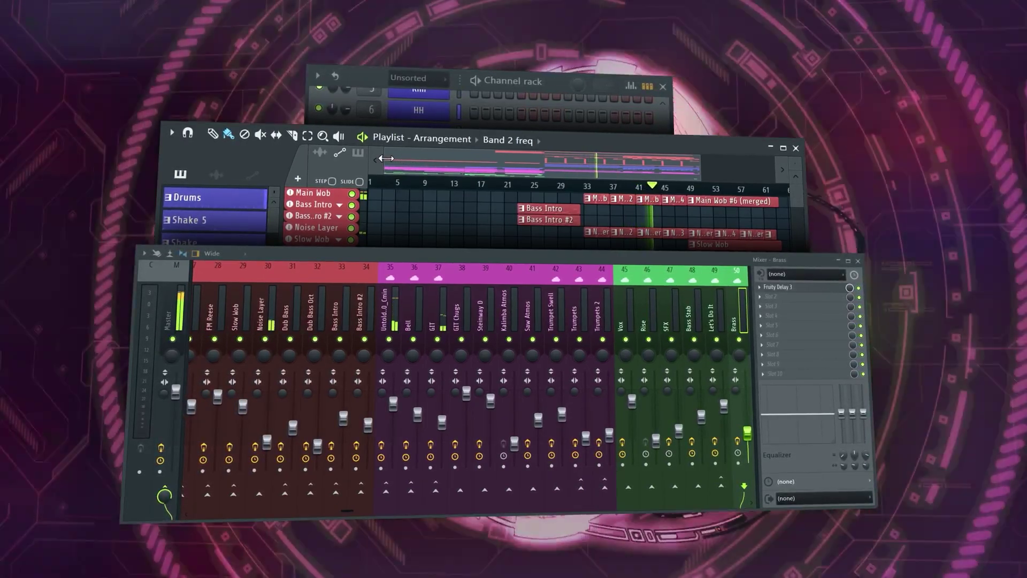
left_click_drag(386, 159, 603, 199)
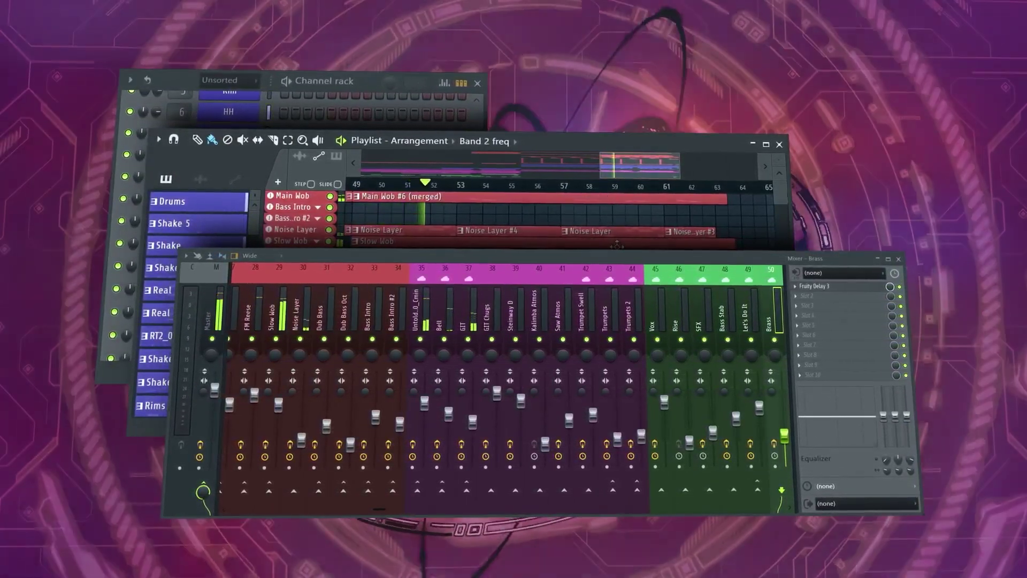